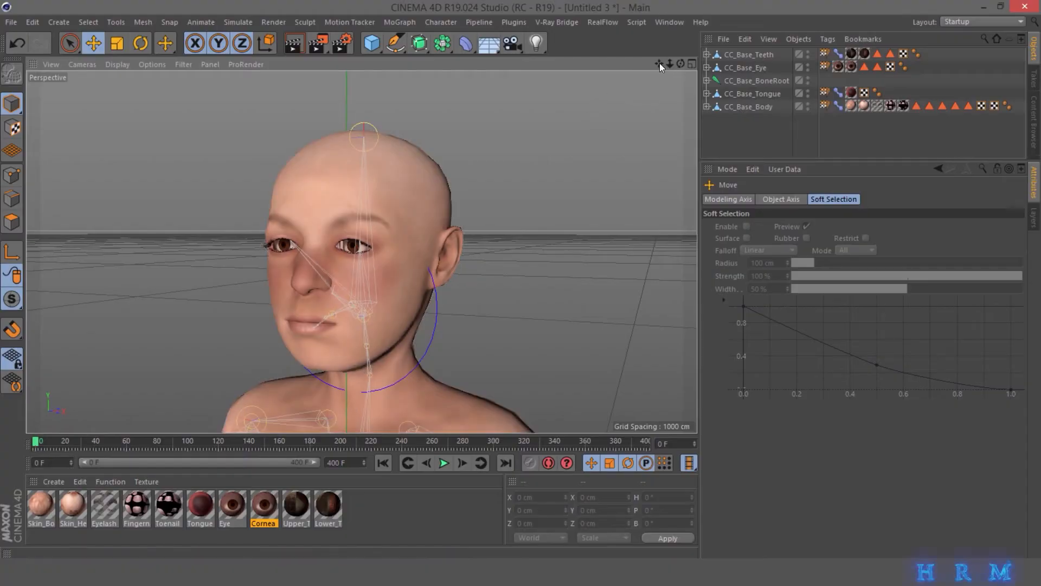
Select the jaw control null and try rotating it to open the mouth, undoing the rotation
drag(660, 63, 682, 67)
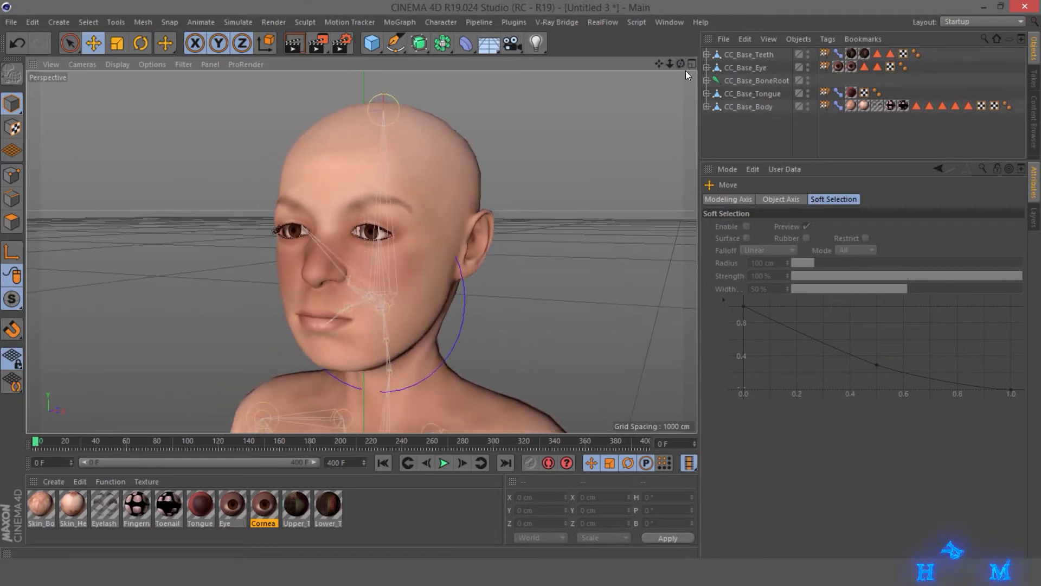
click(464, 295)
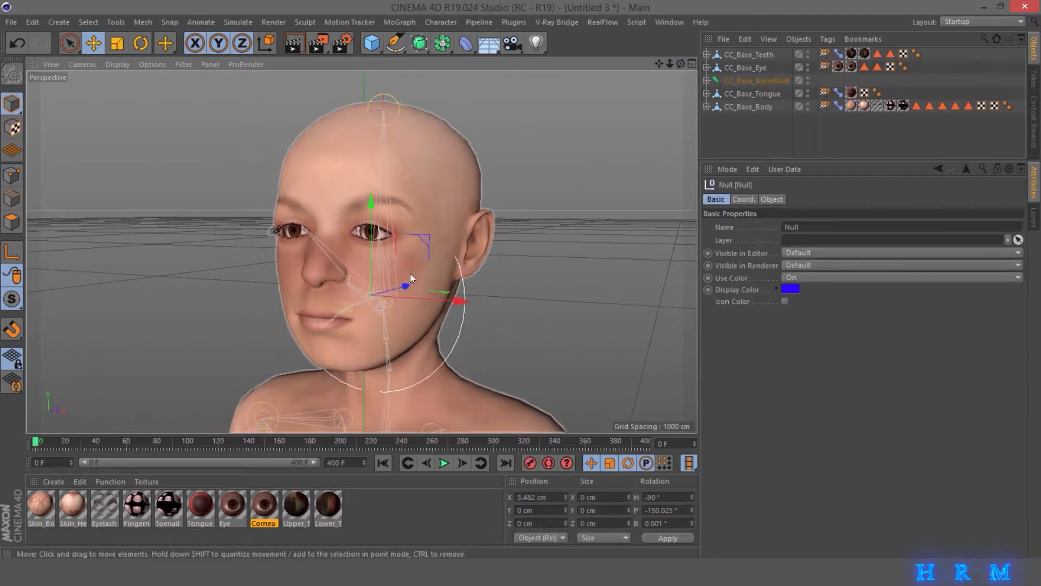
click(142, 45)
mouse_move(347, 271)
mouse_down()
mouse_move(346, 298)
mouse_move(345, 273)
mouse_move(345, 288)
mouse_up()
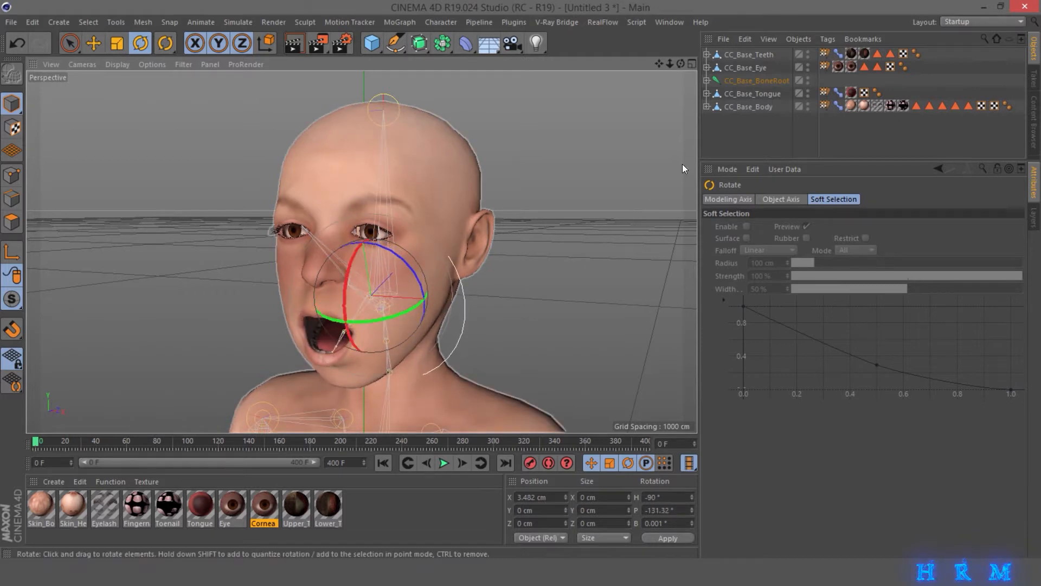
key(ctrl+z)
Open the body's Pose Morph tag and preview lip and brow morphs such as Open, Dental_Lip and Brow_Raise_R, returning each to 0%
click(838, 105)
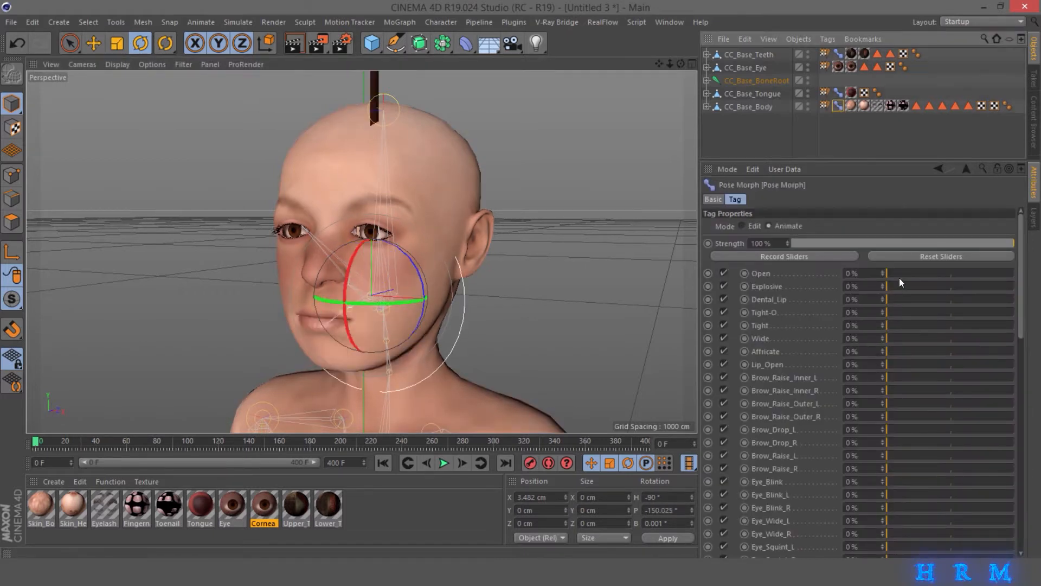
drag(892, 274, 834, 287)
scroll(351, 340, up, 6)
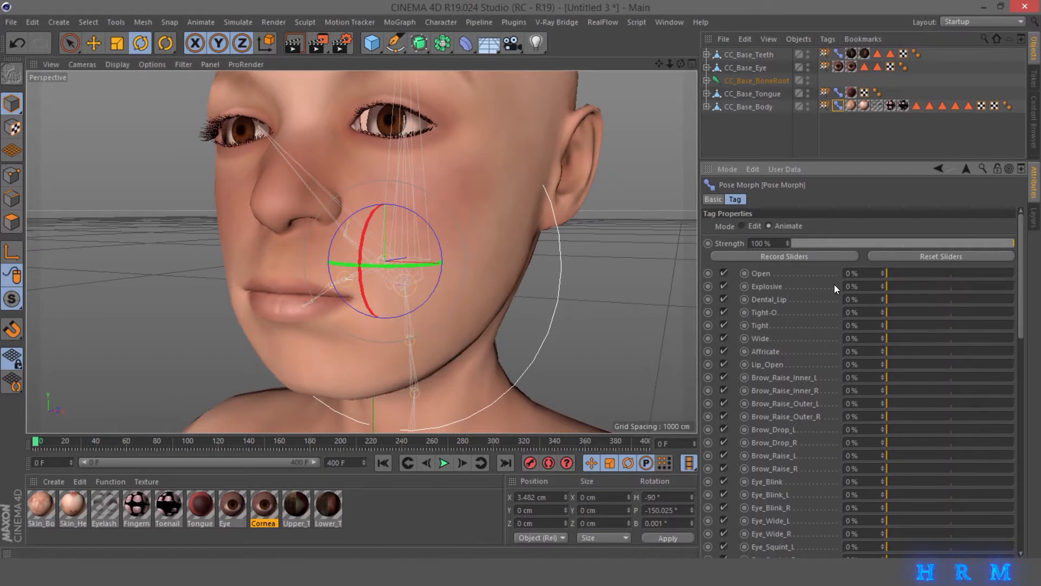
drag(894, 298, 880, 358)
drag(892, 403, 881, 441)
drag(670, 64, 727, 64)
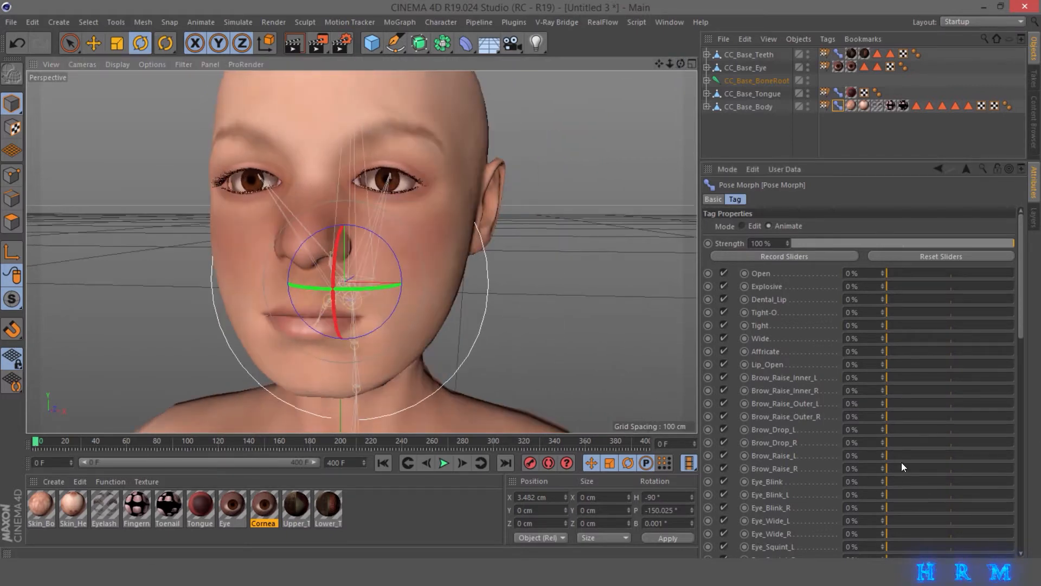
drag(901, 467, 839, 500)
Preview the eye, nose and cheek morphs of the body's Pose Morph tag, returning each slider to 0%
scroll(1025, 322, down, 1)
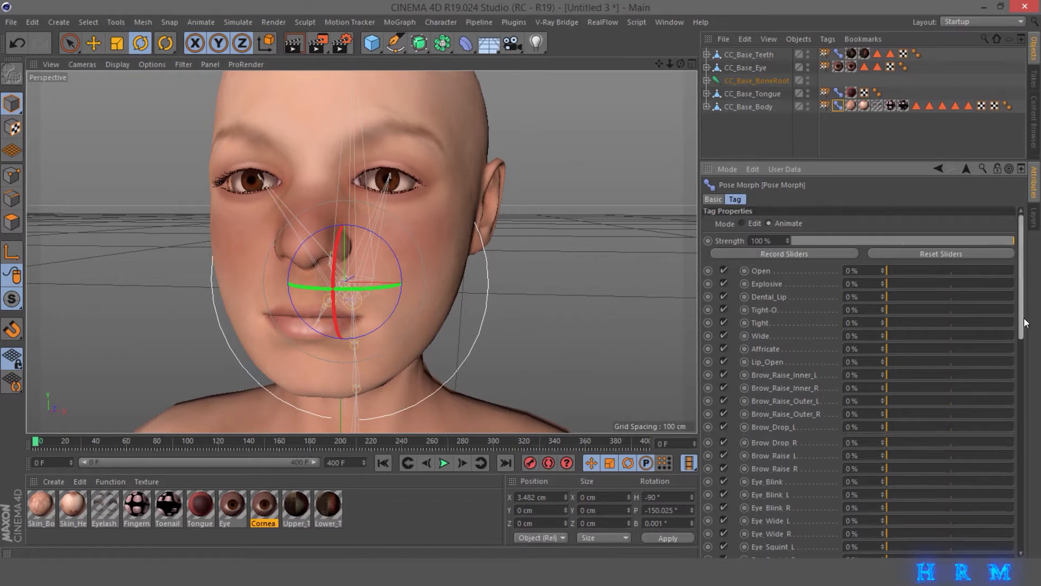
scroll(1025, 322, down, 3)
drag(895, 476, 889, 519)
scroll(1020, 343, down, 3)
drag(914, 429, 889, 432)
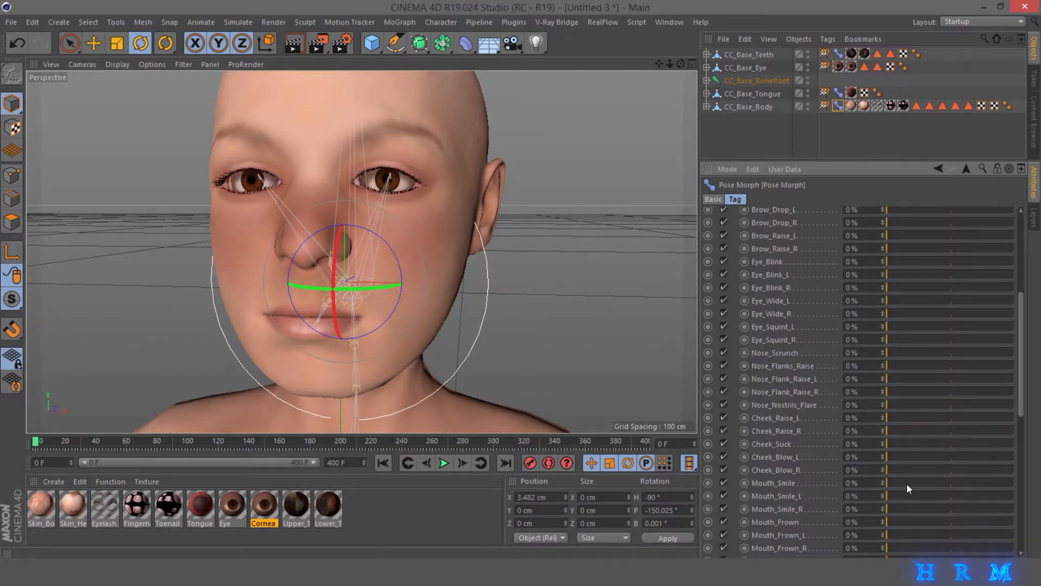
Preview the mouth morphs, from Mouth_Smile_L down to the end of the list, returning each slider to 0%
drag(911, 495, 887, 524)
scroll(1020, 398, down, 3)
drag(913, 478, 889, 479)
scroll(1020, 405, down, 5)
drag(909, 434, 825, 447)
scroll(939, 464, down, 2)
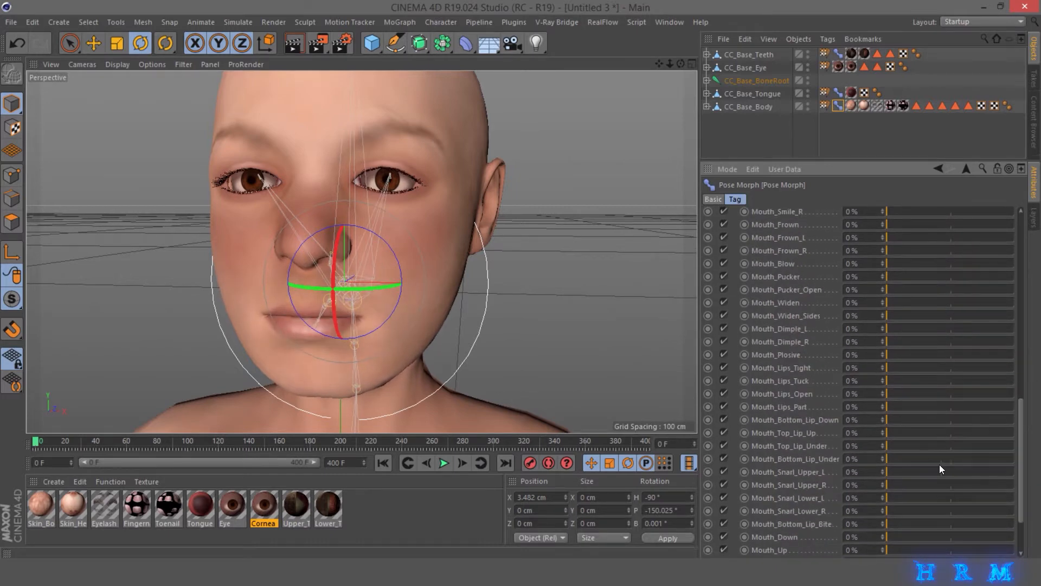
mouse_move(898, 458)
mouse_down()
mouse_move(933, 458)
mouse_move(886, 458)
mouse_up()
drag(1023, 444, 1022, 474)
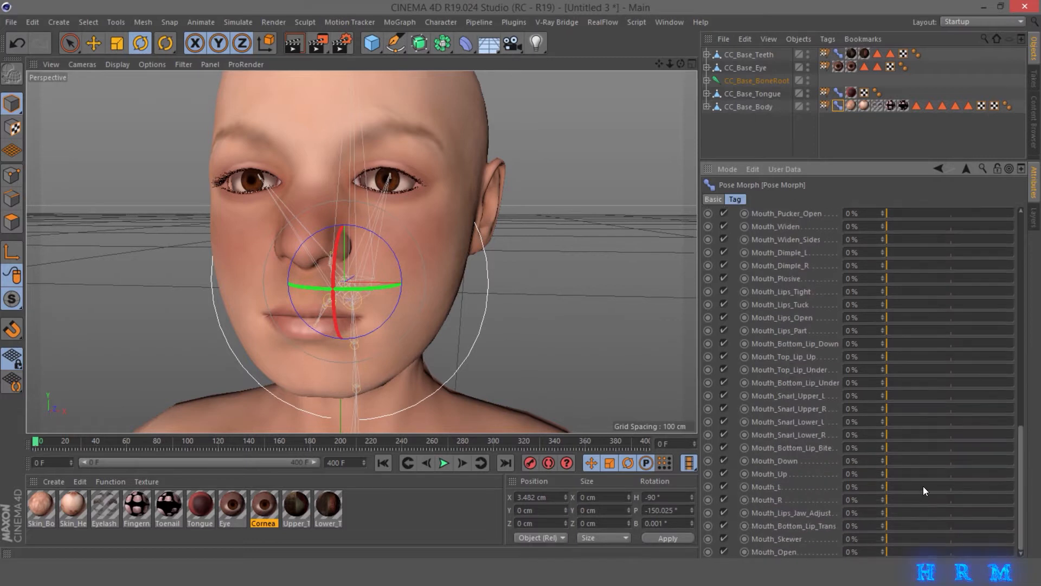
drag(923, 486, 882, 528)
drag(891, 539, 858, 548)
scroll(857, 548, up, 10)
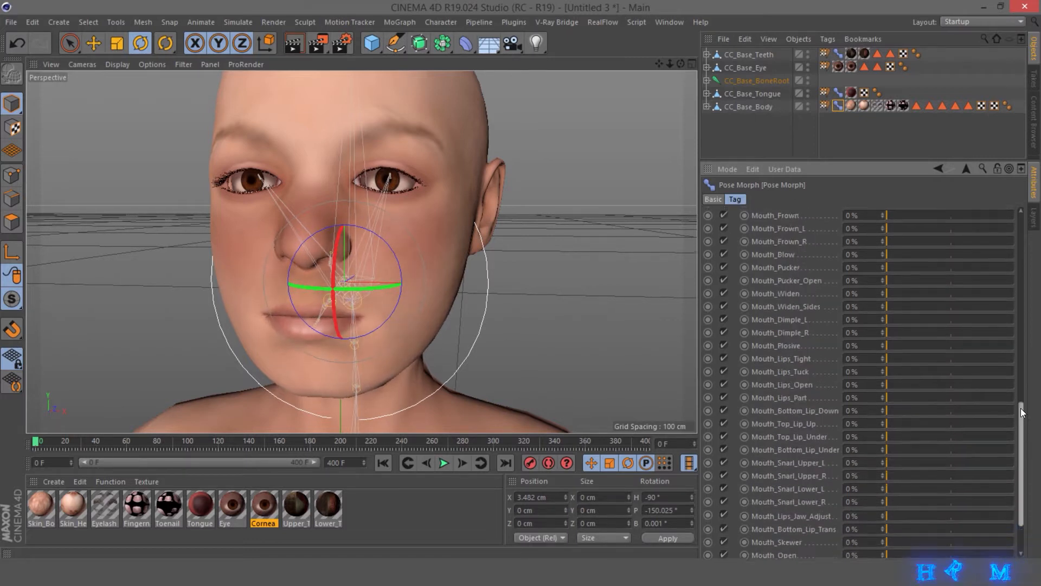
Reselect the jaw control and try a slight mouth-opening rotation, undoing it
click(486, 266)
mouse_move(682, 63)
mouse_down()
mouse_move(662, 61)
mouse_move(671, 60)
mouse_up()
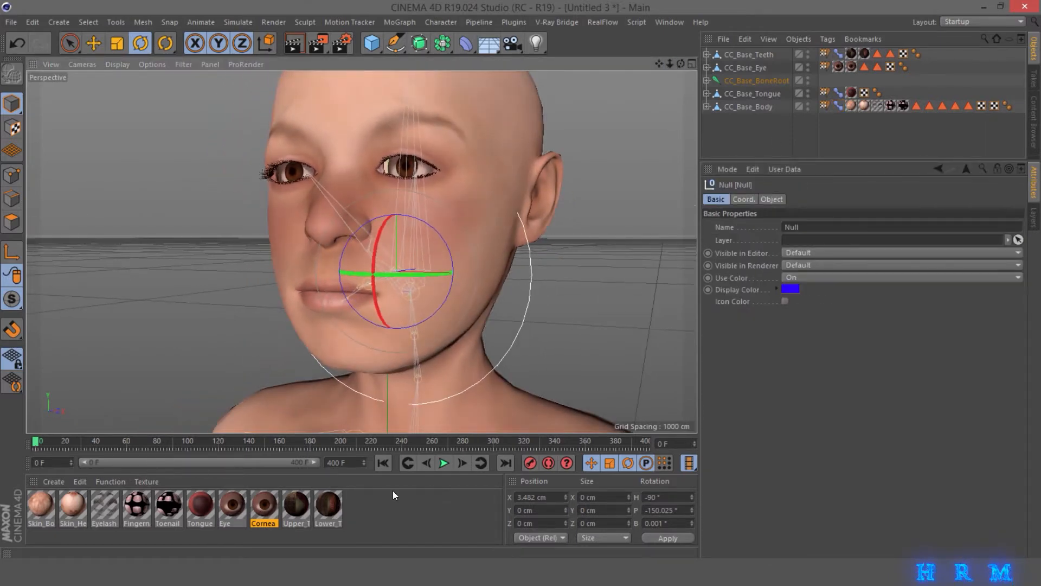
drag(377, 287, 375, 296)
key(ctrl+z)
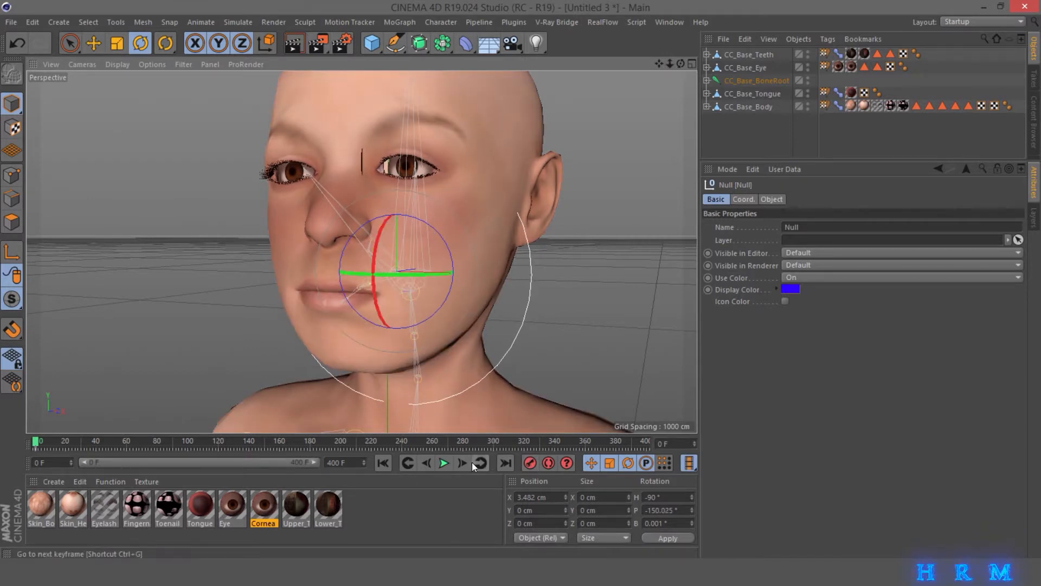
Shorten the visible timeline range to 99 frames and keyframe the jaw control from closed at frame 0 to open at P -144.709° on frame 6
drag(313, 462, 147, 462)
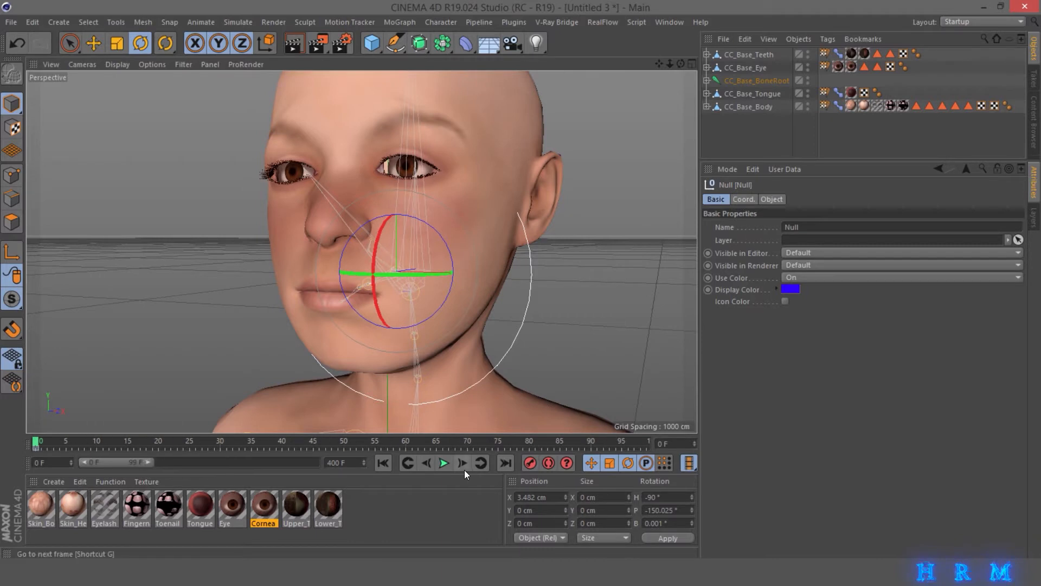
click(467, 466)
click(469, 464)
click(468, 465)
click(468, 464)
click(468, 464)
click(469, 464)
click(468, 464)
click(469, 464)
click(424, 465)
click(424, 465)
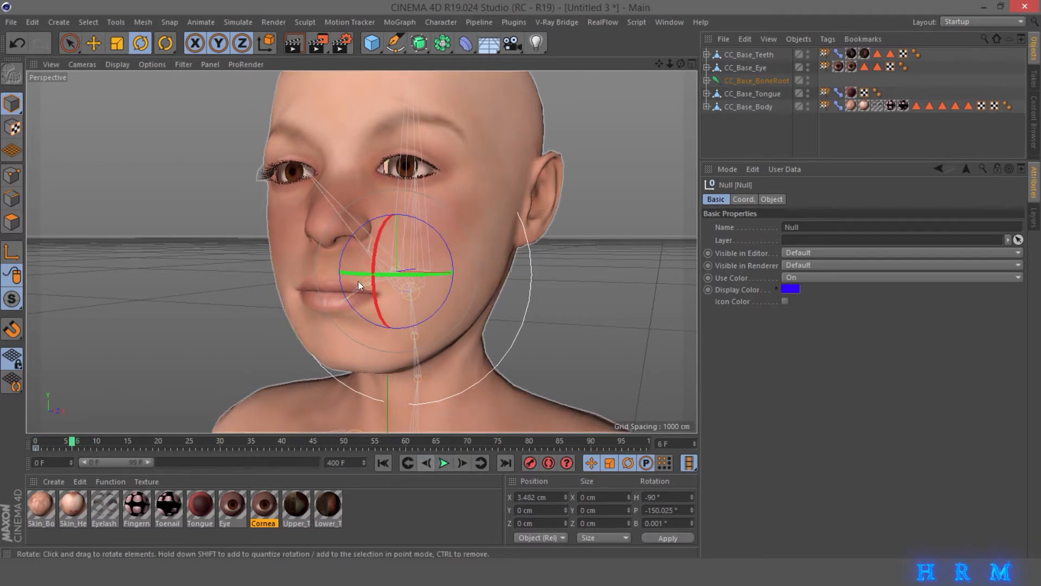
drag(370, 284, 369, 294)
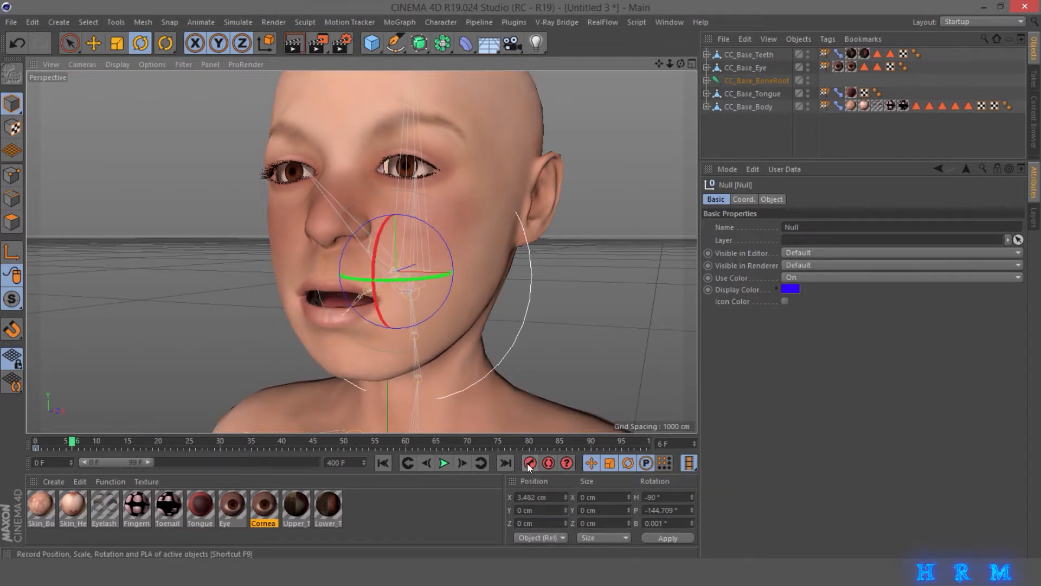
click(528, 464)
Duplicate the jaw's closed and open keyframes to frames 11, 16, 22 and 27, and play the animation from the start
ctrl+drag(36, 449, 113, 450)
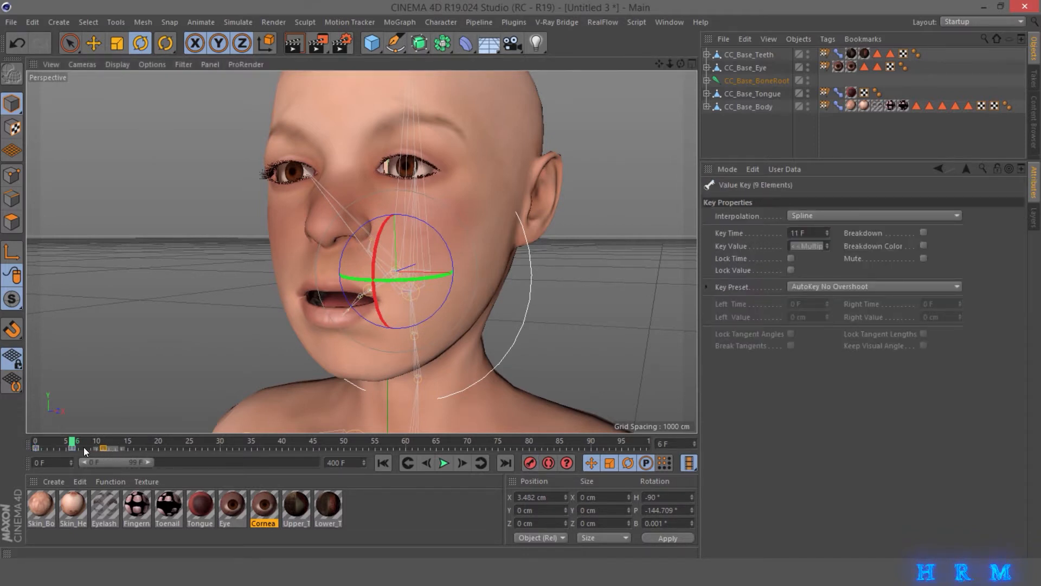
ctrl+drag(101, 448, 217, 450)
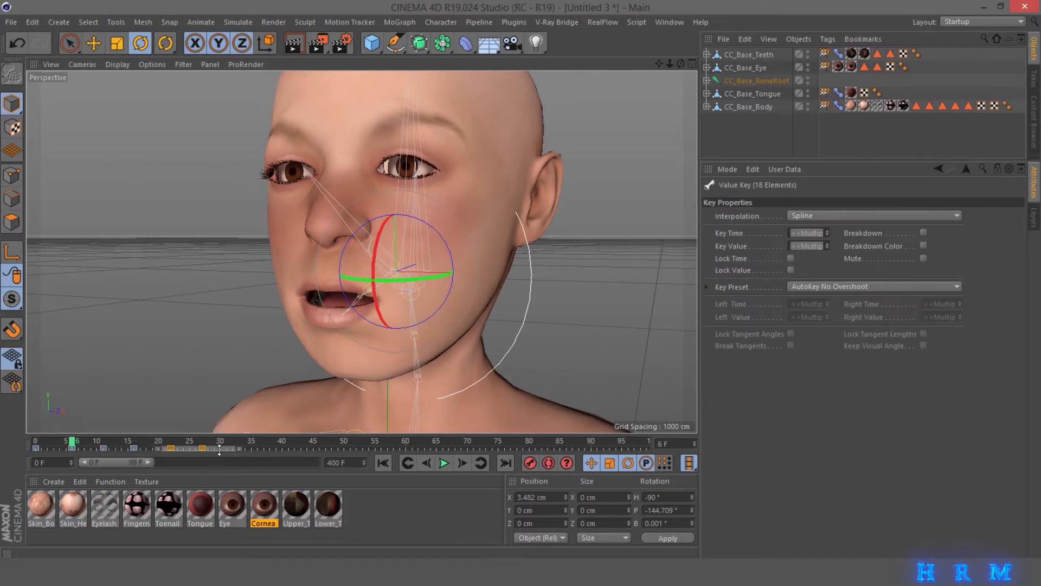
click(382, 462)
click(444, 462)
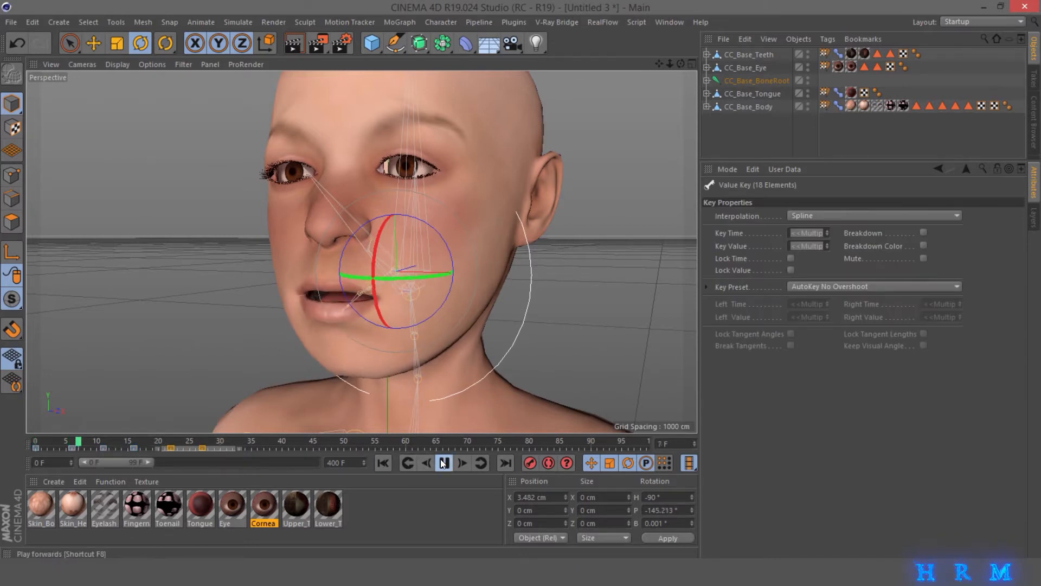
click(444, 462)
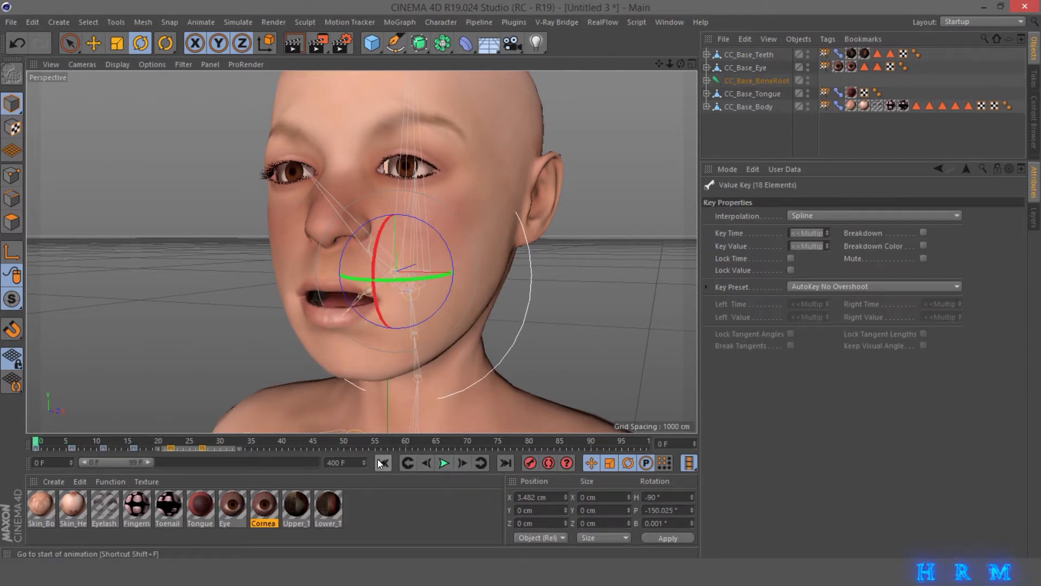
click(381, 463)
click(439, 461)
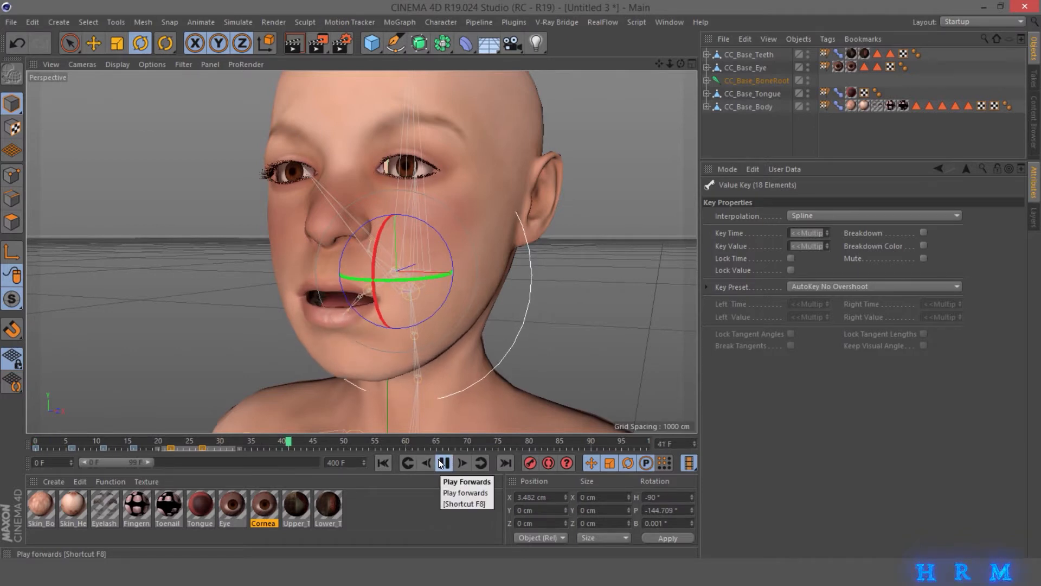
click(441, 462)
Copy the closed-jaw keyframe at frame 22 to the end of the sequence, placing it at frame 34, and check the playback
click(270, 442)
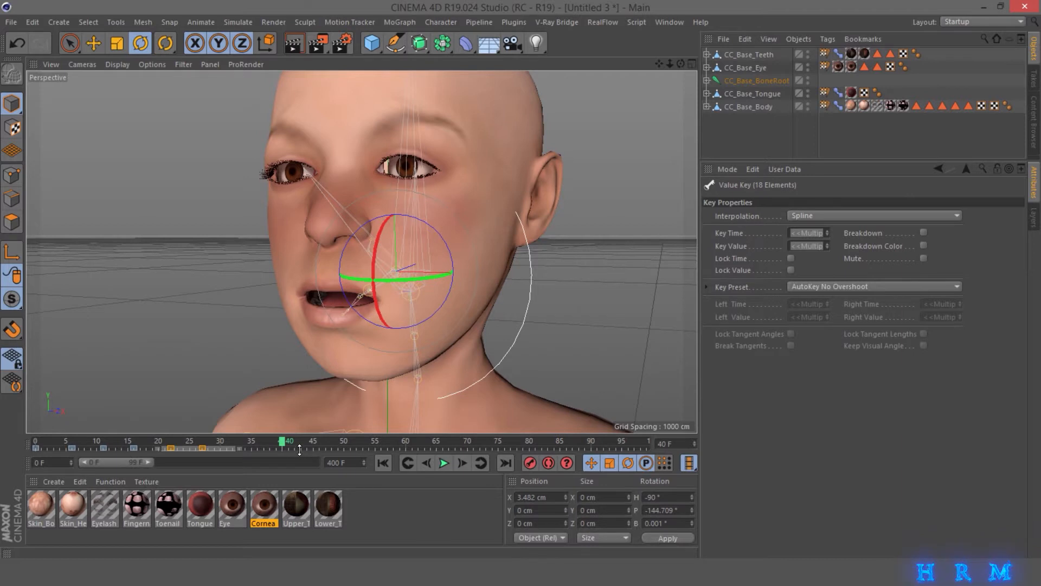
click(300, 447)
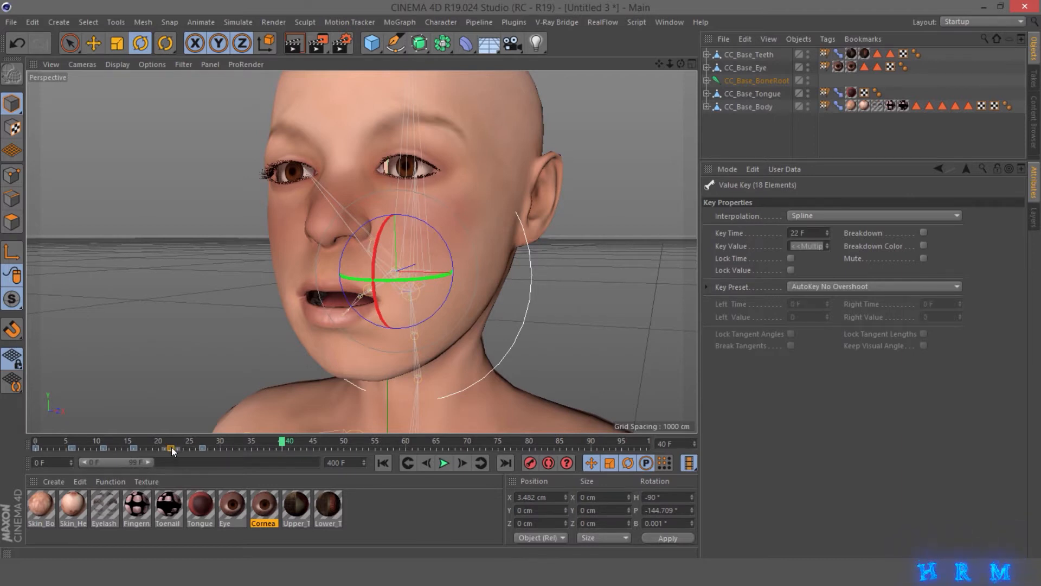
drag(172, 447, 223, 449)
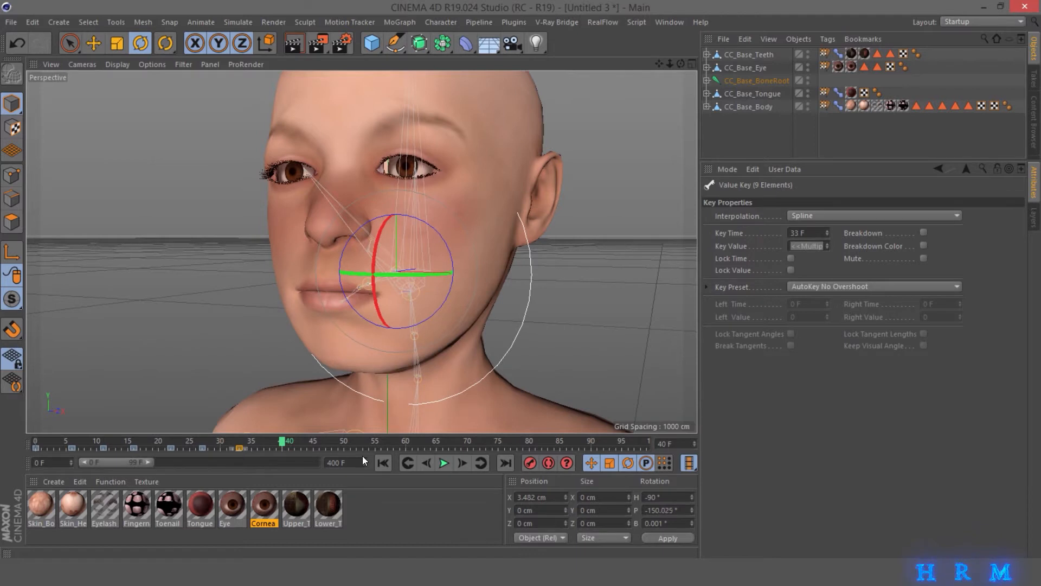
click(443, 463)
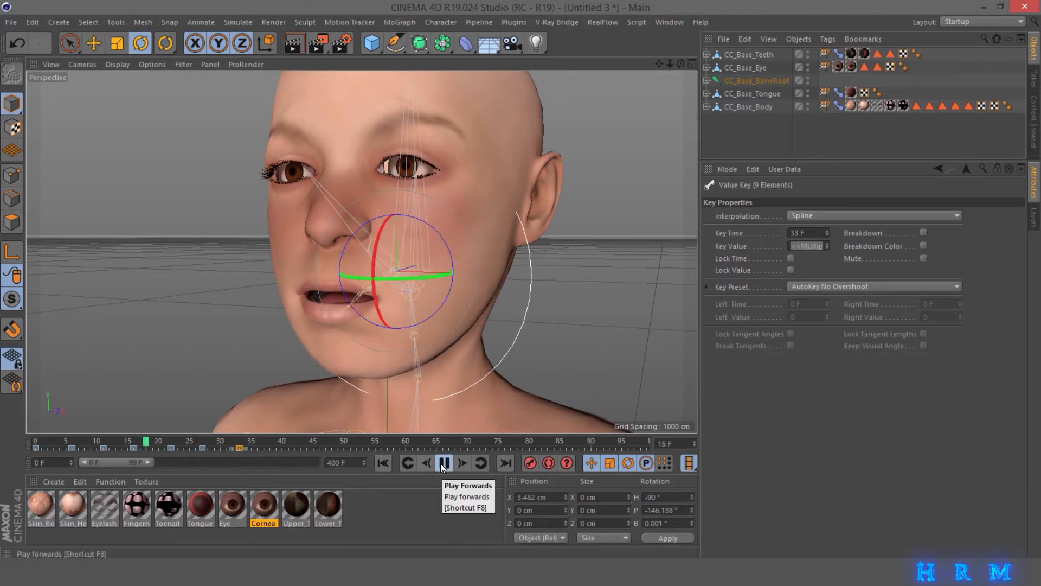
click(443, 463)
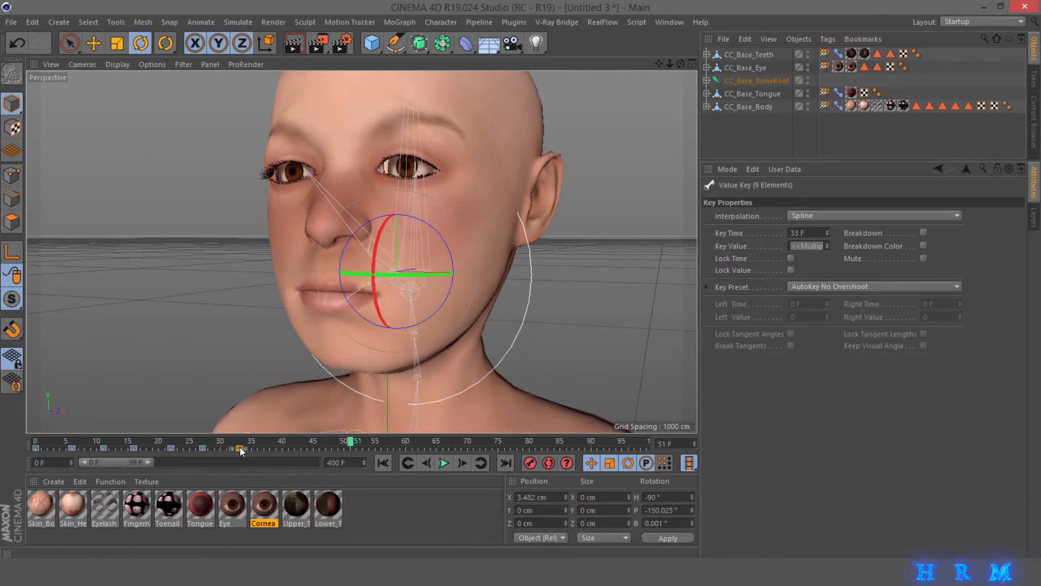
drag(240, 448, 7, 431)
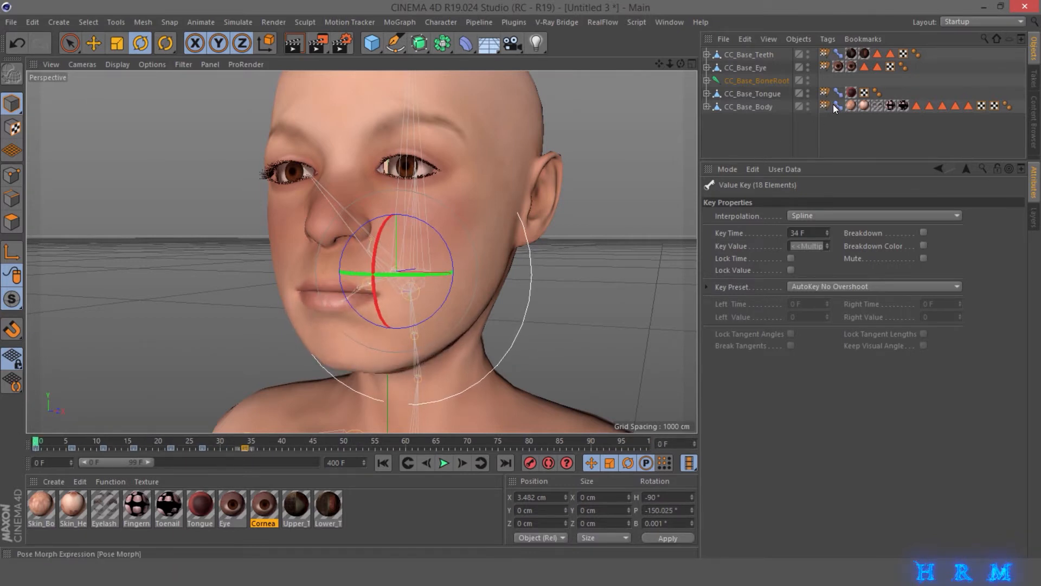
Open the body's Pose Morph tag and try out the Explosive morph at frame 5
click(838, 106)
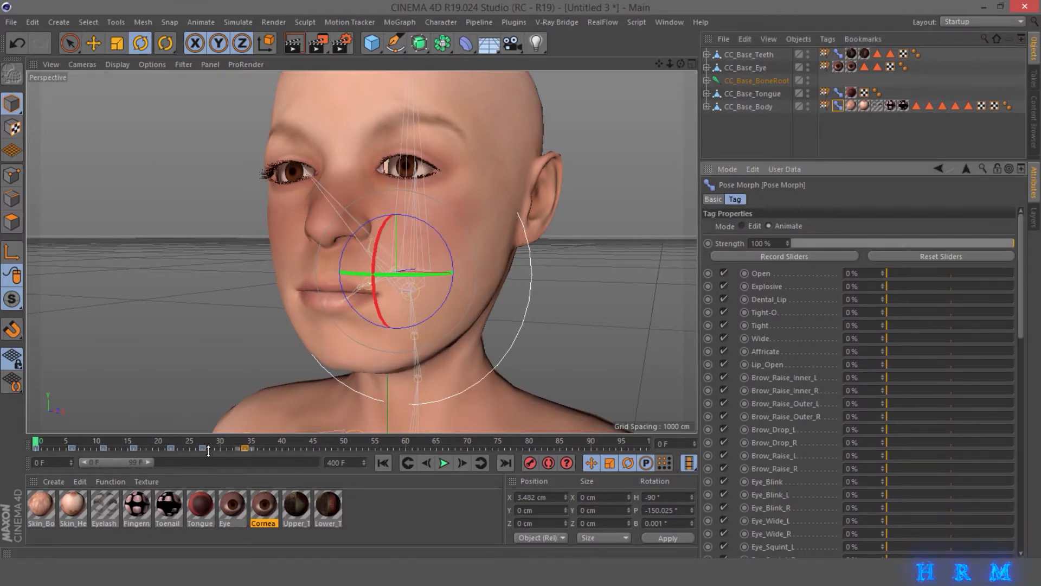
click(63, 438)
drag(923, 286, 746, 290)
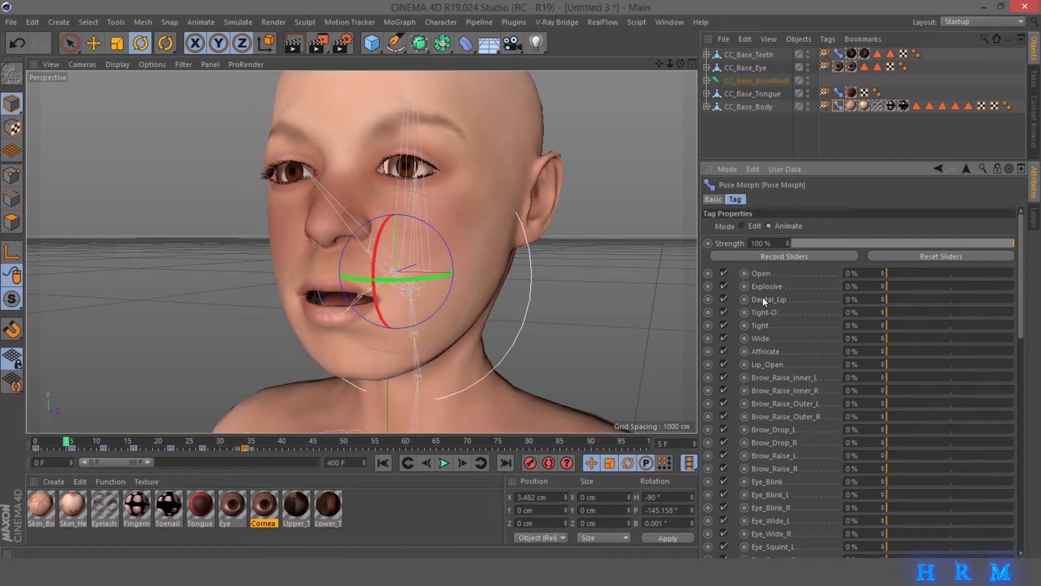
Keyframe the Open morph at 0% on frame 0, 100% on frame 6 and 0% on frame 11
drag(70, 438, 36, 440)
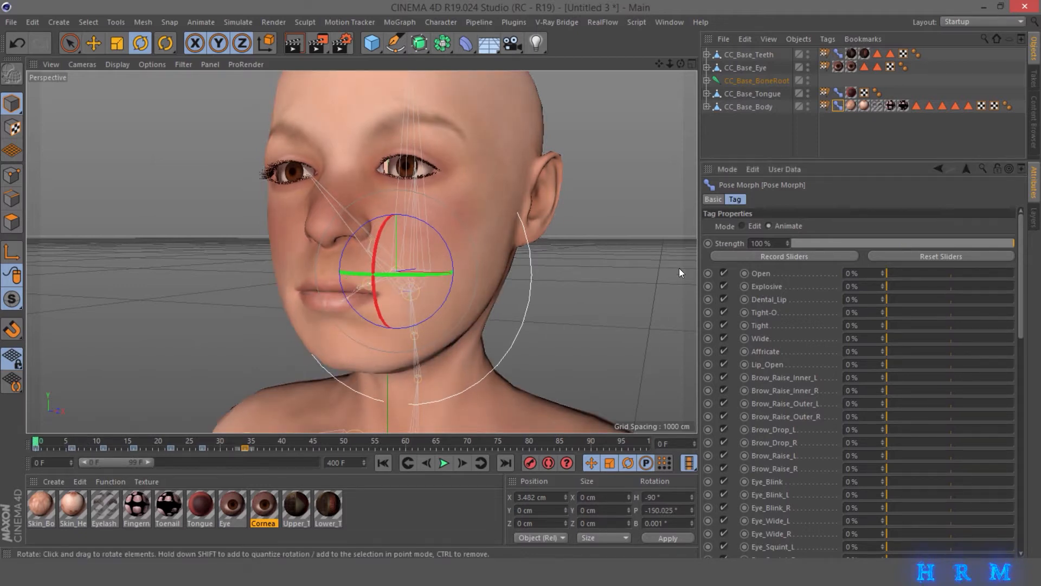
click(745, 273)
click(72, 442)
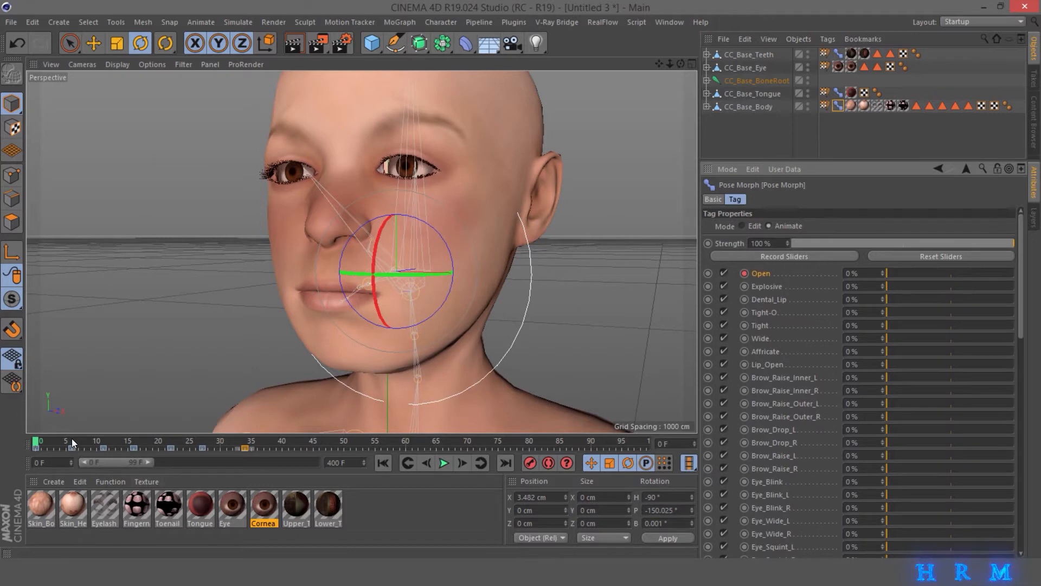
drag(913, 271, 1040, 273)
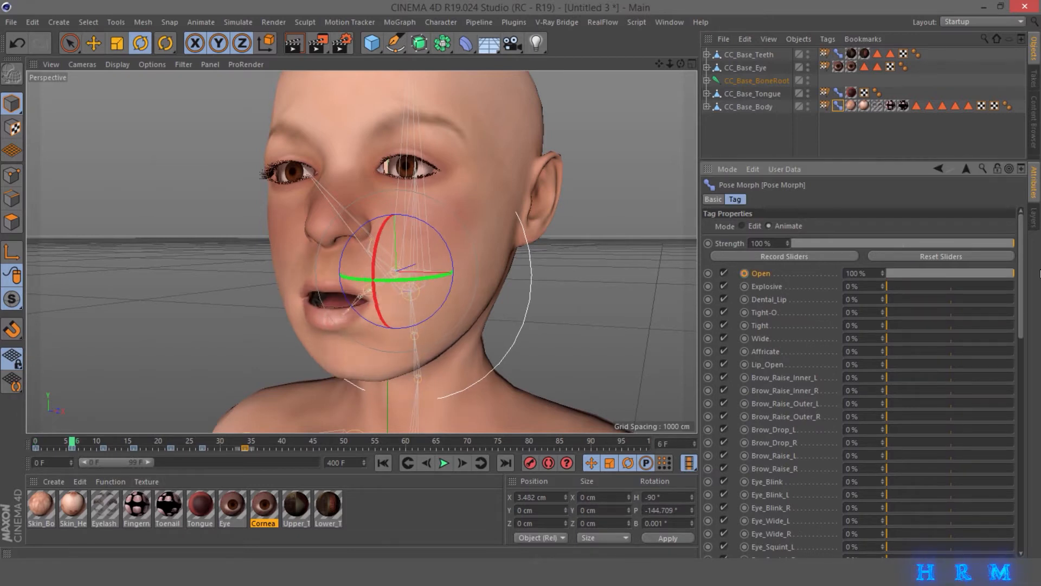
click(742, 272)
click(104, 444)
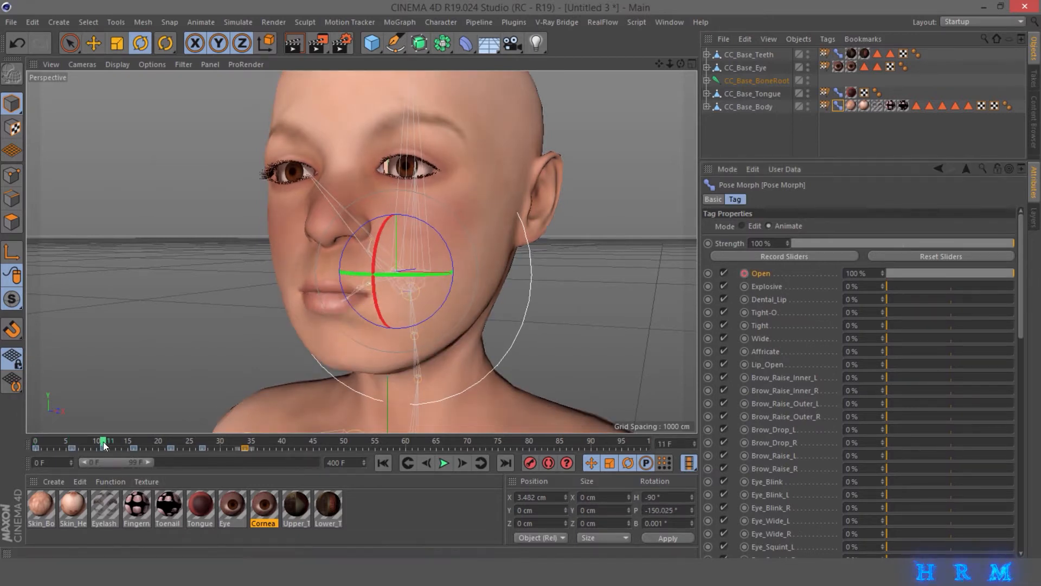
drag(942, 273, 770, 269)
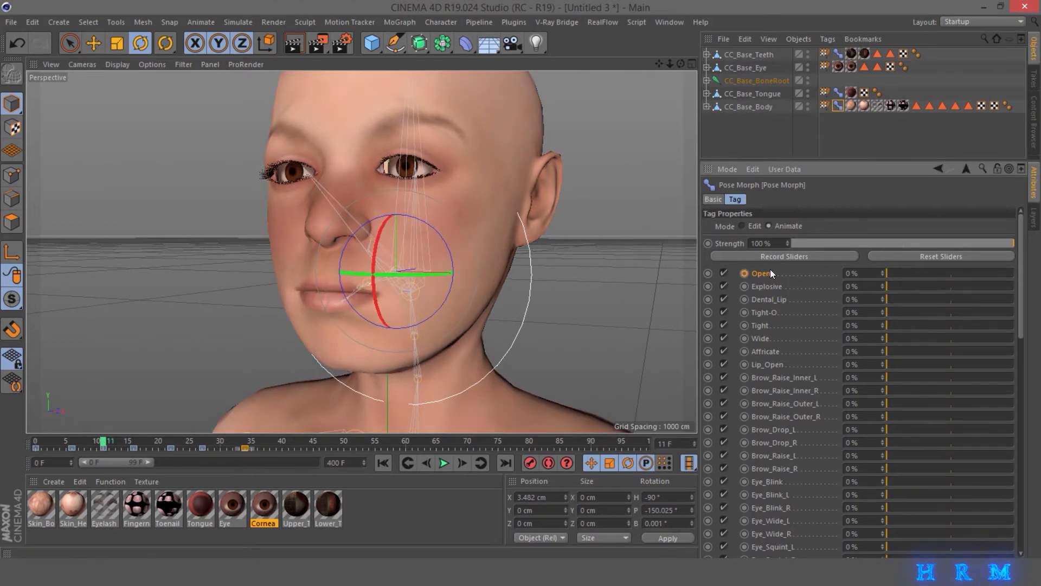
click(743, 273)
click(66, 440)
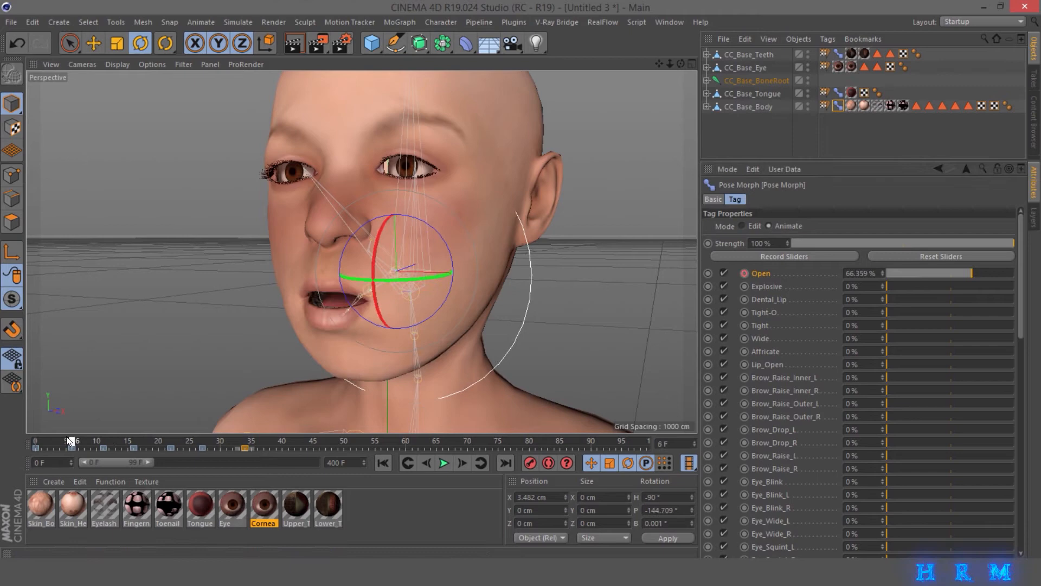
Keyframe the Tight-O morph at 0% on frame 0, about 41% on frame 6 and 0% on frame 11
click(36, 442)
drag(895, 313, 777, 313)
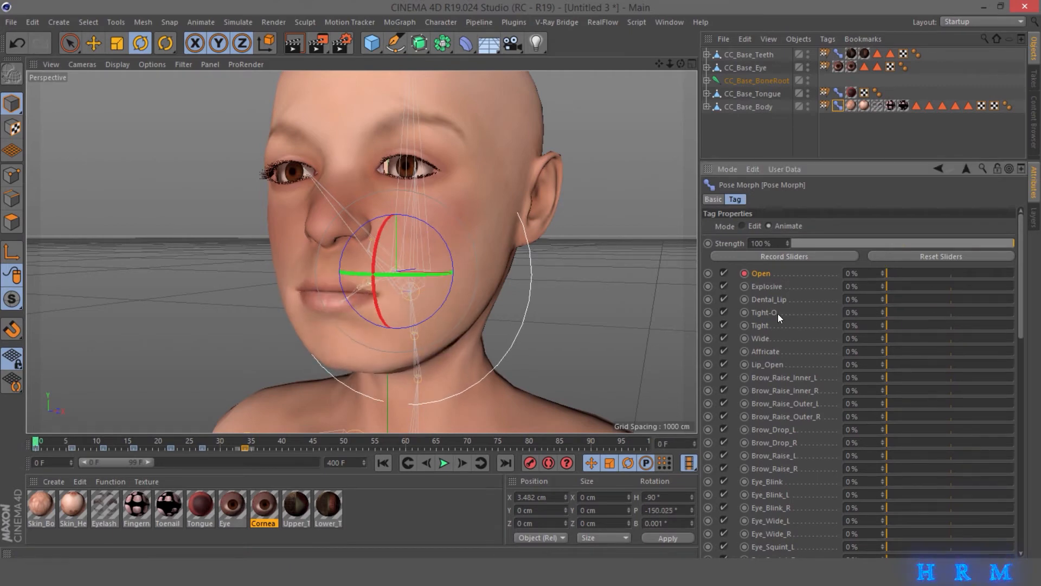
click(73, 441)
drag(906, 313, 939, 312)
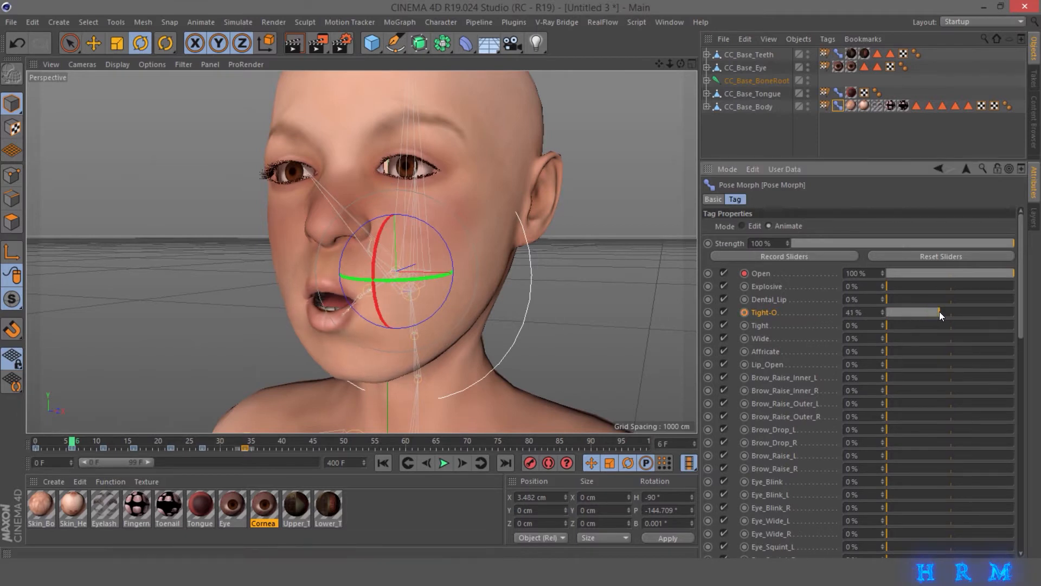
click(103, 440)
drag(908, 314, 852, 314)
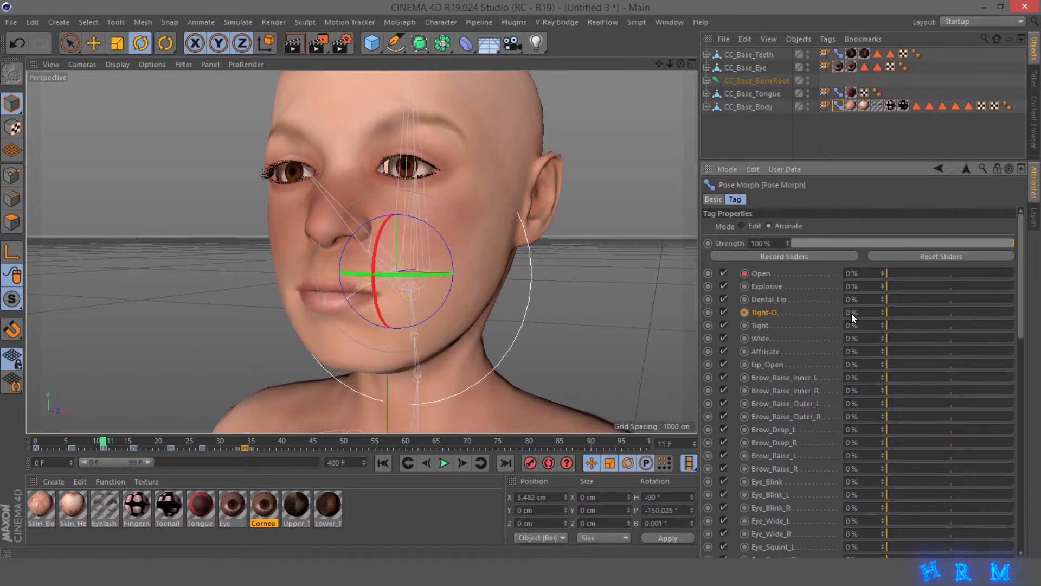
click(744, 312)
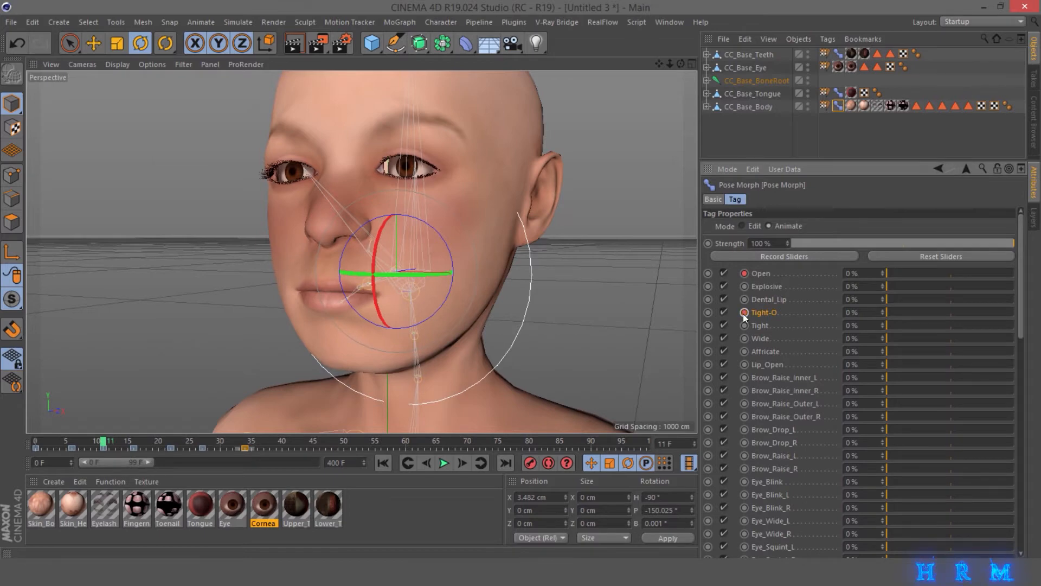
Keyframe the Lip_Open morph at 100% on frame 16 and 32% on frame 11, and add another Lip_Open key near frame 5
click(133, 440)
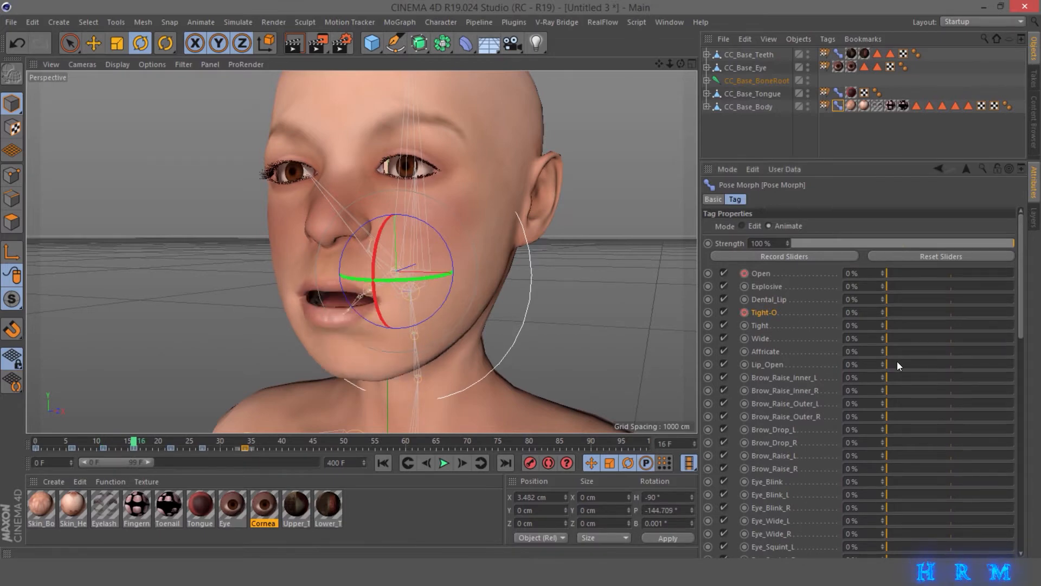
drag(896, 364, 1021, 369)
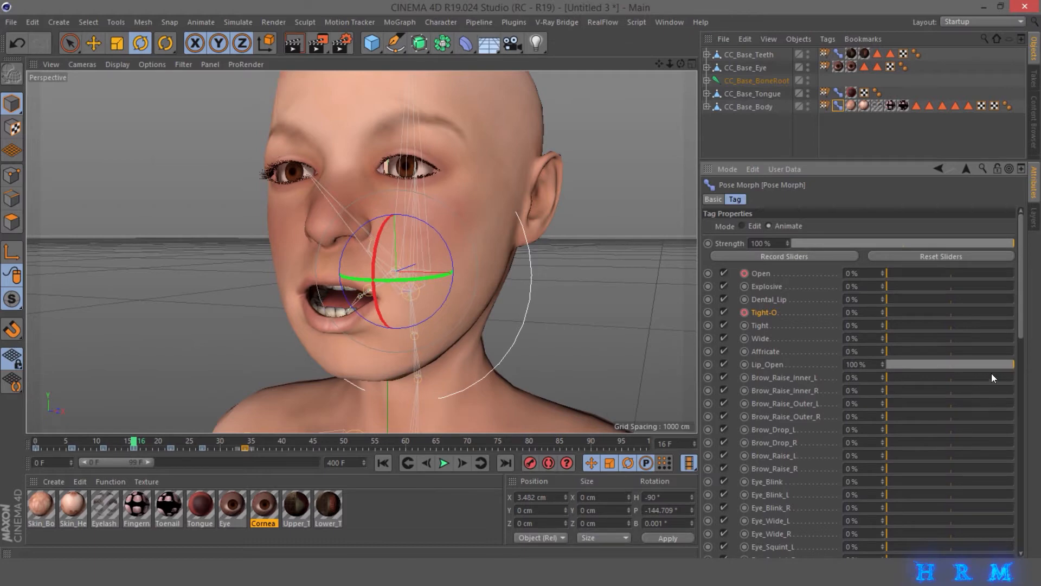
click(745, 364)
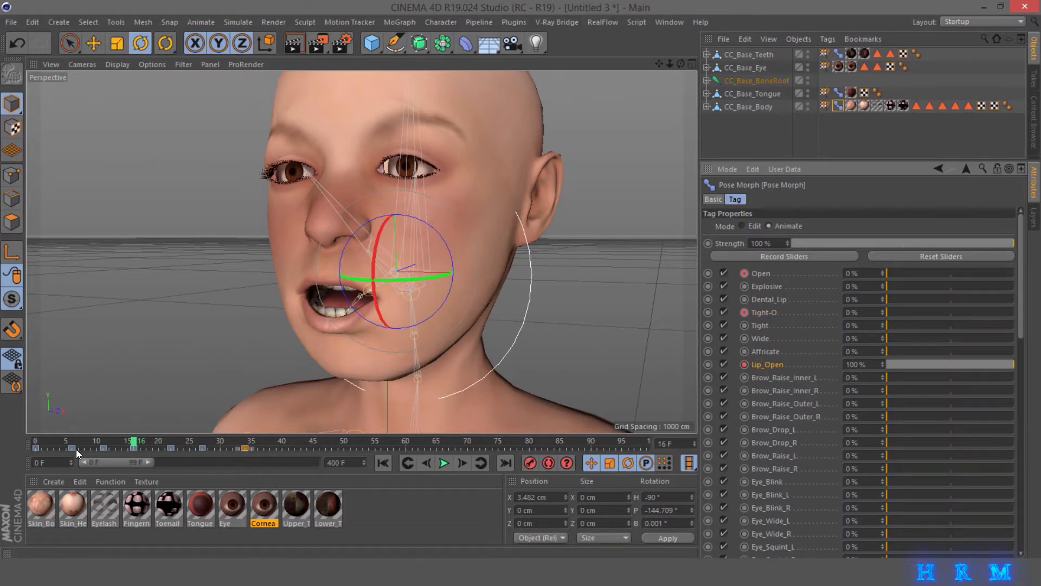
click(102, 441)
mouse_move(927, 364)
mouse_down()
mouse_move(877, 365)
mouse_move(927, 370)
mouse_up()
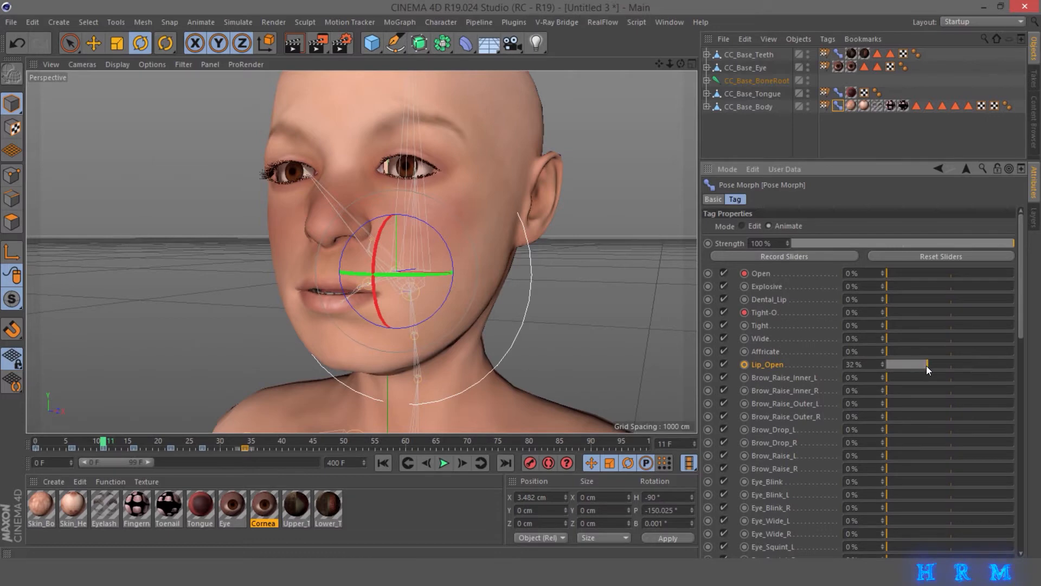
click(744, 364)
click(69, 438)
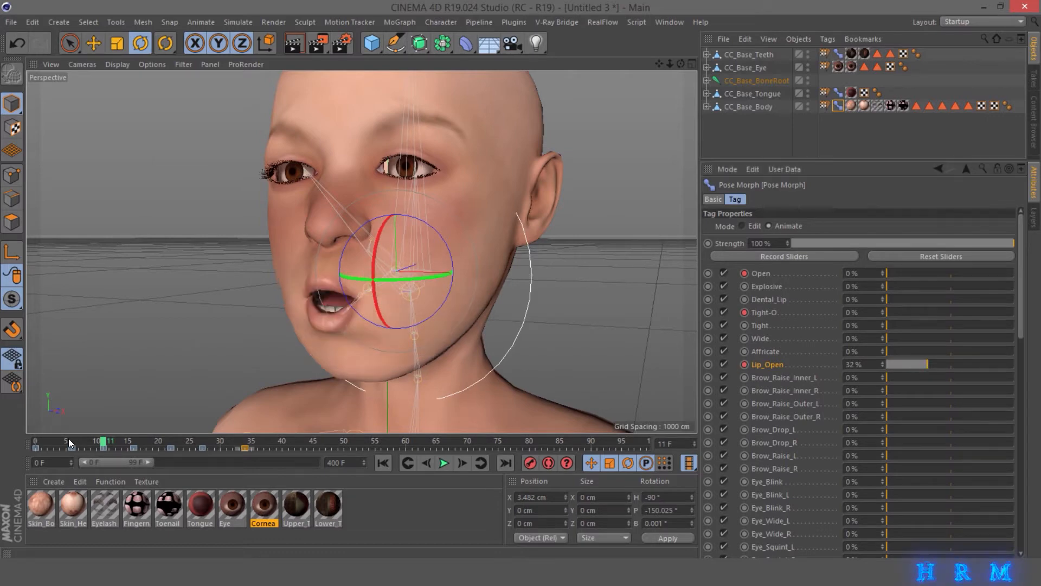
click(746, 364)
Keyframe the Lip_Open morph at 28% on frame 22 and 0% on frame 29
drag(106, 440, 168, 437)
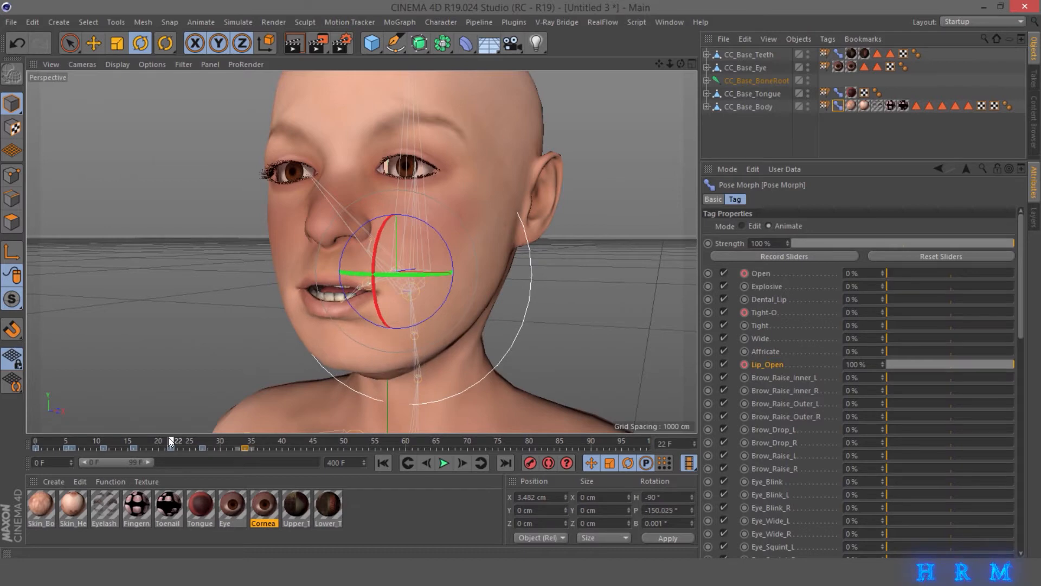
click(922, 364)
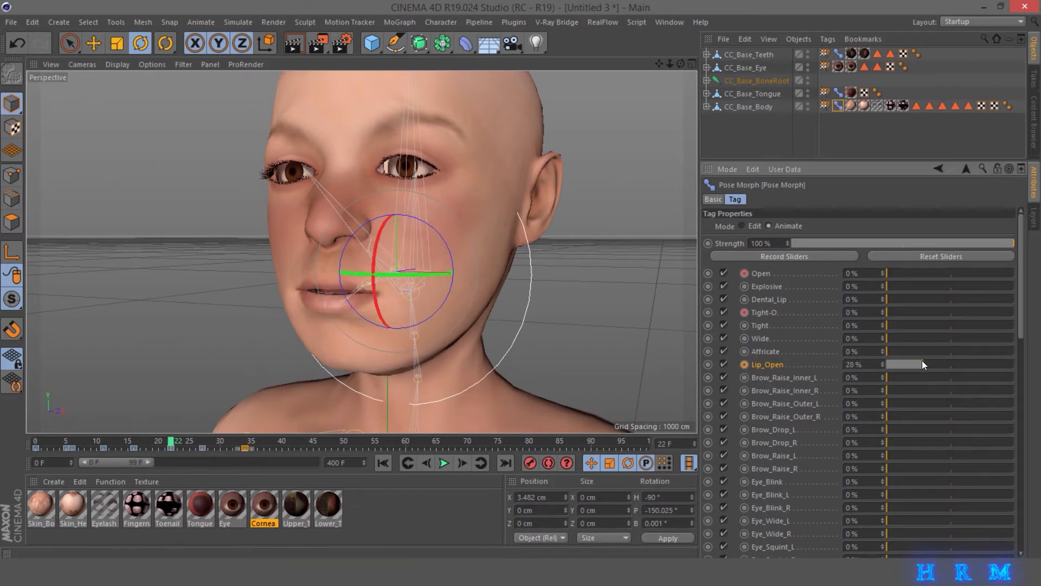
click(746, 365)
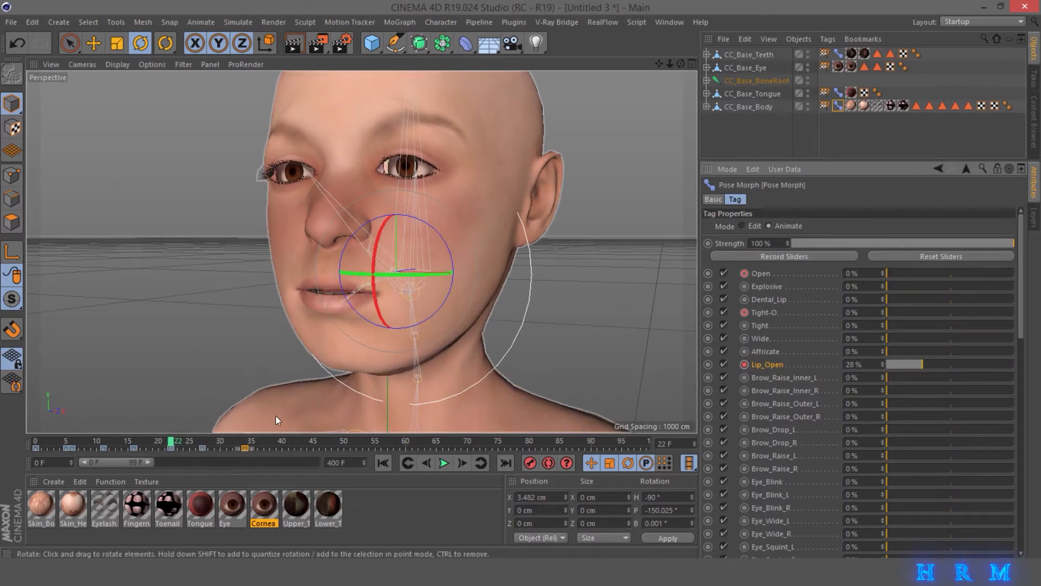
click(215, 441)
drag(907, 368, 843, 365)
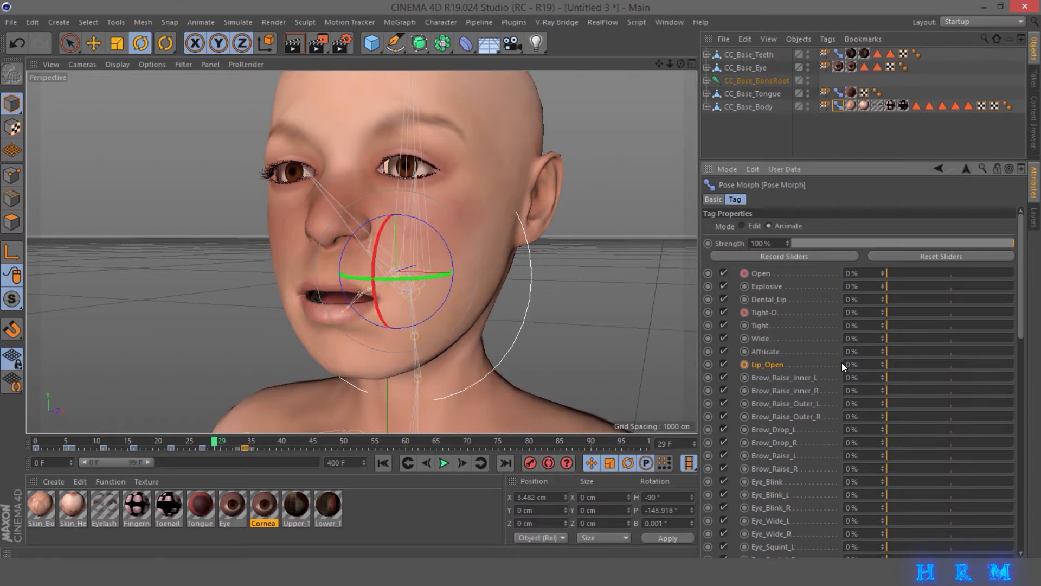
click(744, 364)
Keyframe the Mouth_Lips_Part morph at 0% on frame 23, 100% on frame 27 and about 0% on frame 37
scroll(962, 418, down, 10)
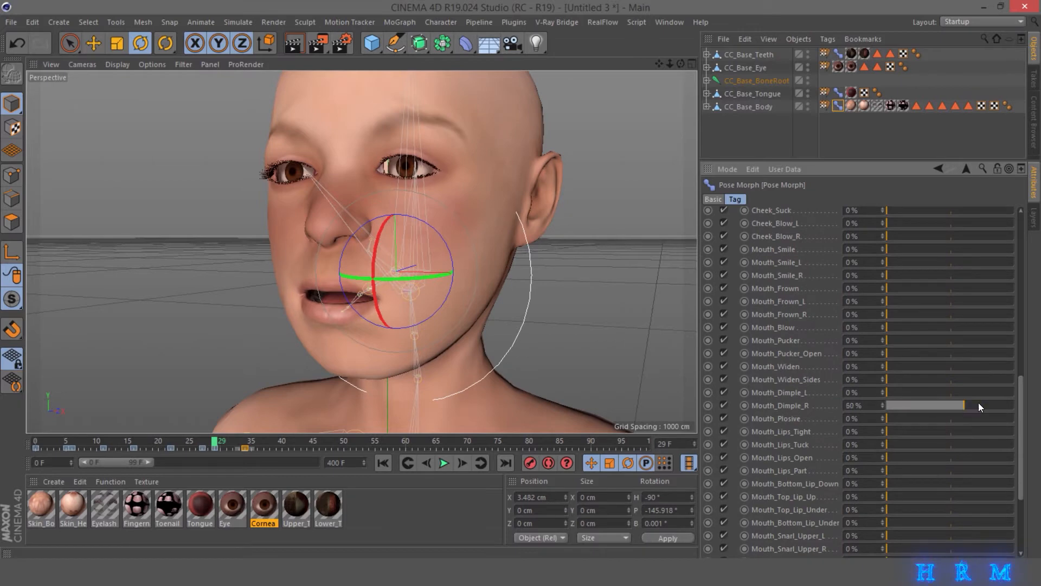
drag(912, 431, 287, 443)
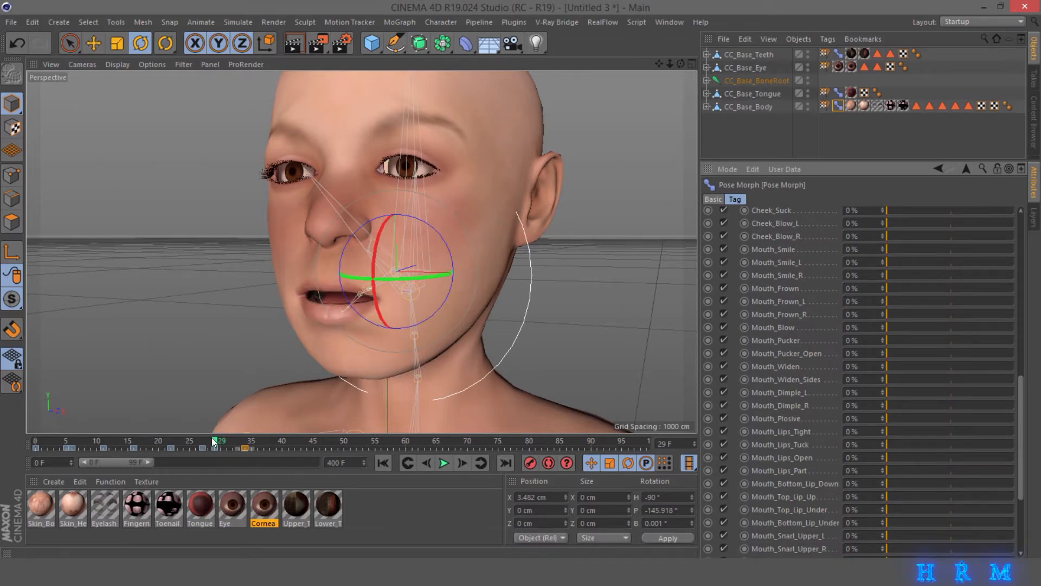
drag(213, 442, 176, 438)
drag(908, 467, 860, 478)
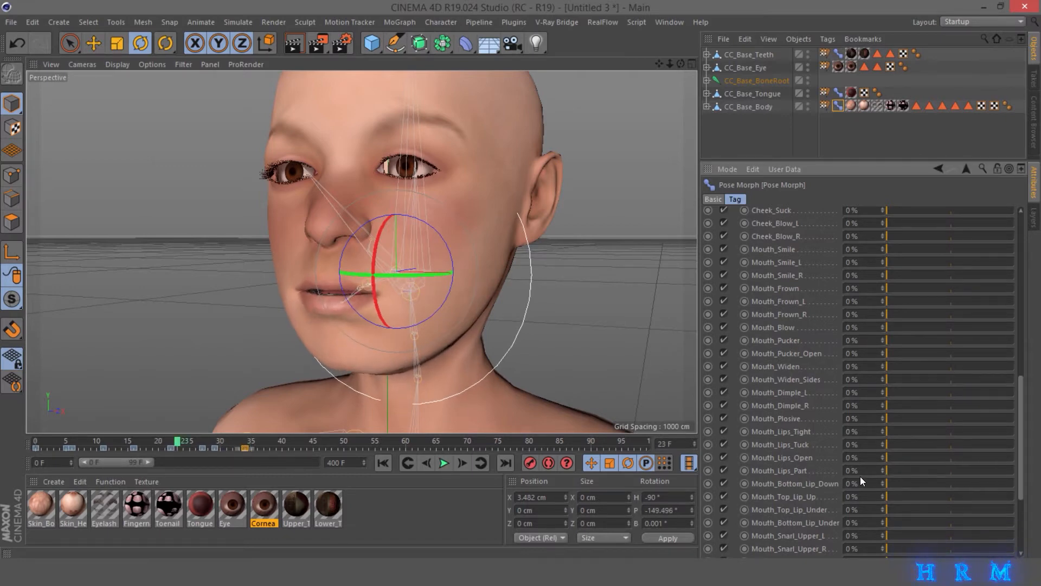
click(745, 469)
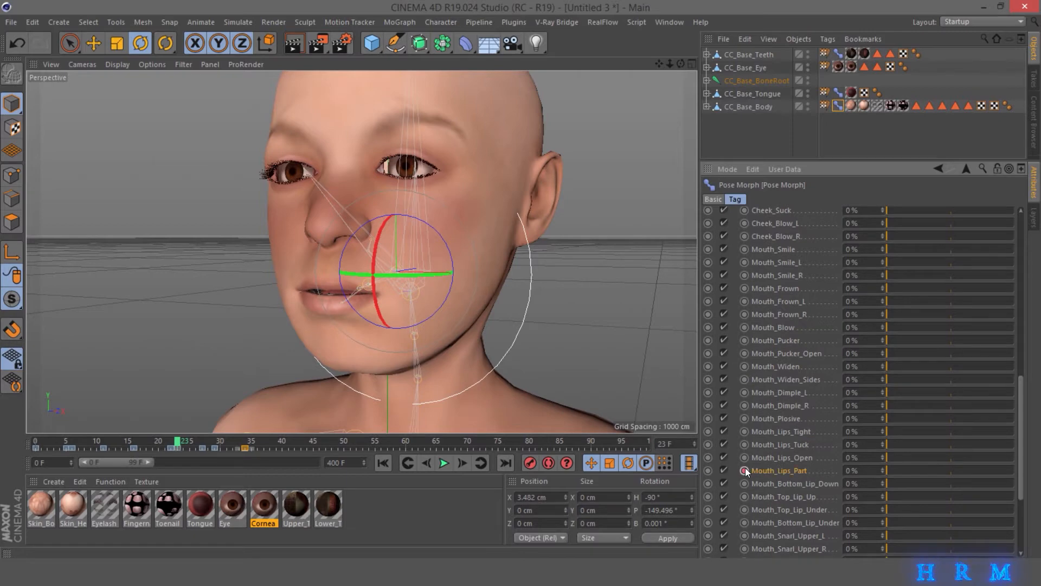
click(204, 442)
drag(912, 470, 1020, 473)
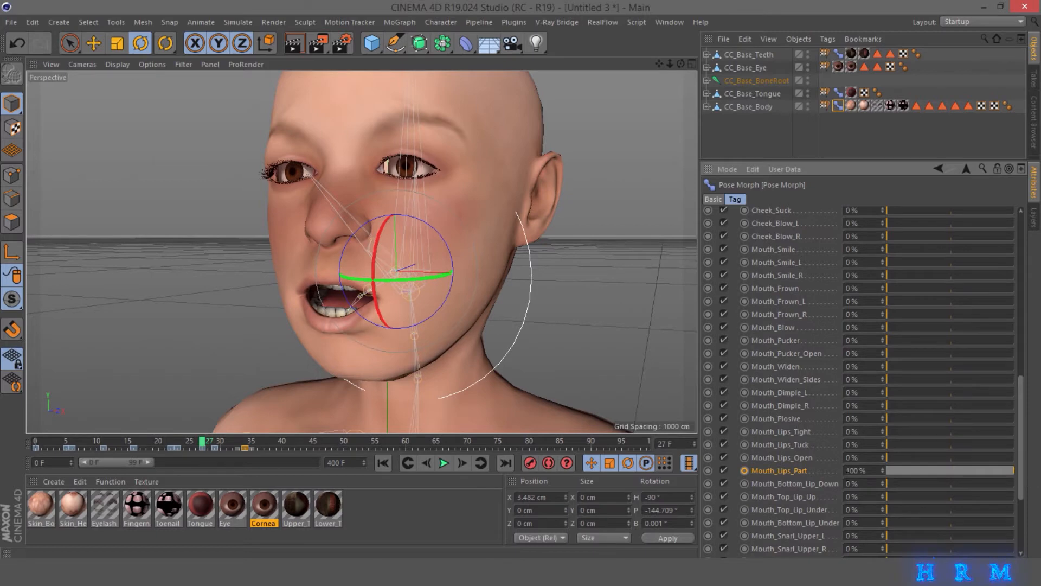
click(745, 471)
click(265, 445)
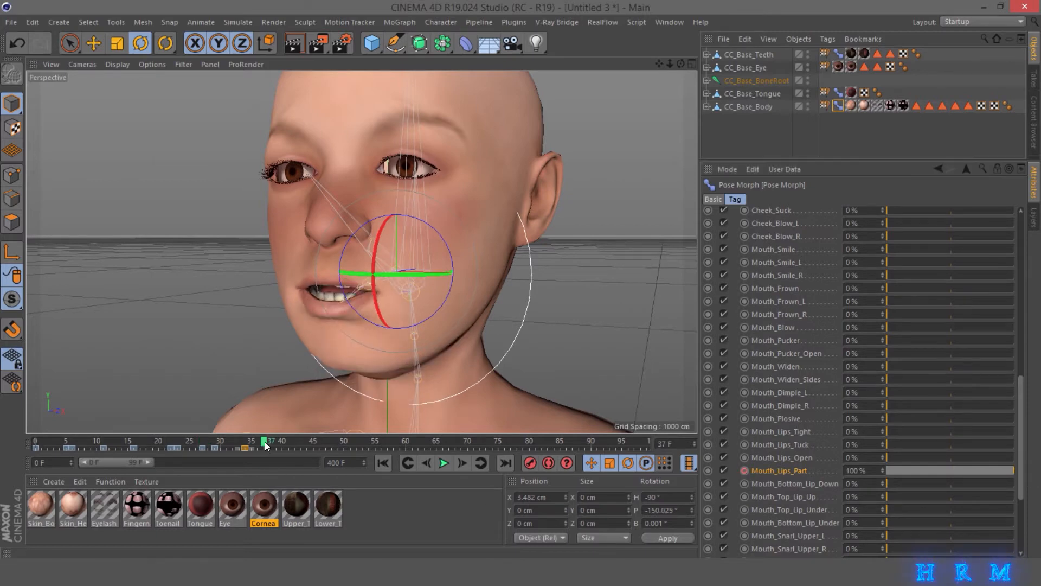
drag(923, 470, 887, 472)
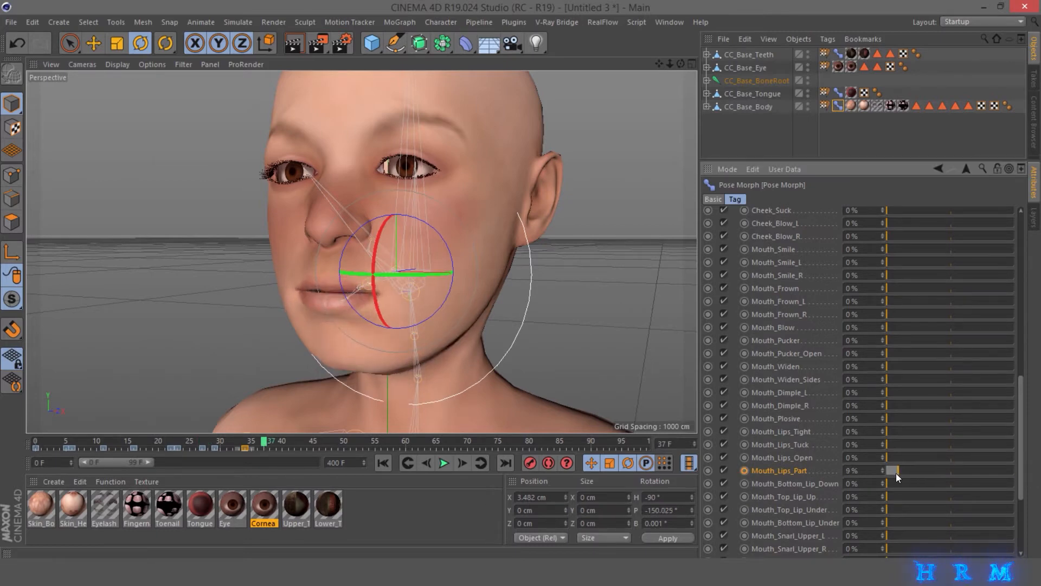
click(744, 471)
Deselect everything and play the animation from the start with the whole head in view to check the mouth movement
mouse_move(667, 62)
mouse_down()
mouse_move(645, 61)
mouse_move(667, 79)
mouse_move(683, 65)
mouse_up()
click(383, 463)
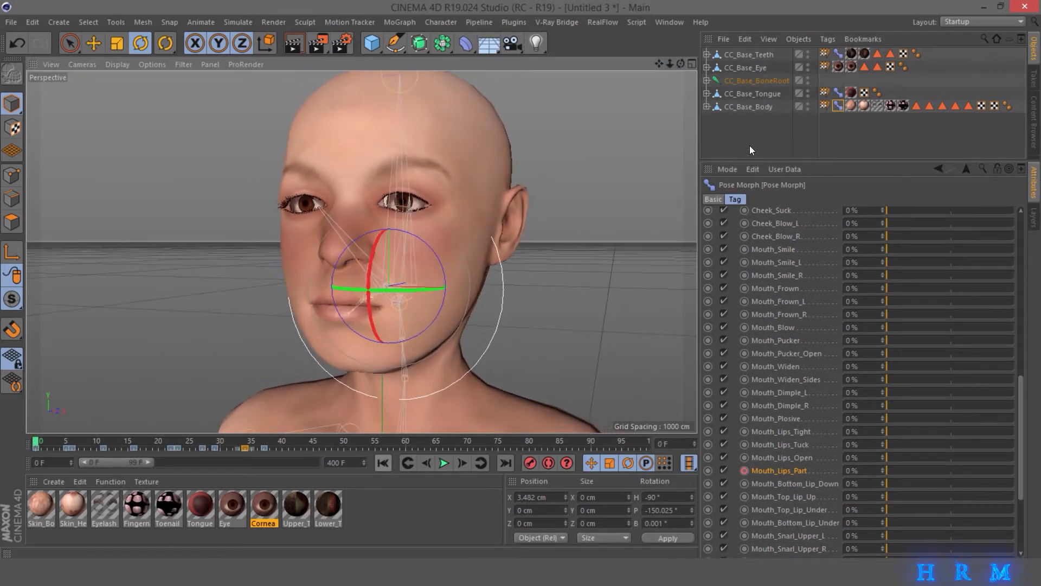
click(775, 131)
click(443, 463)
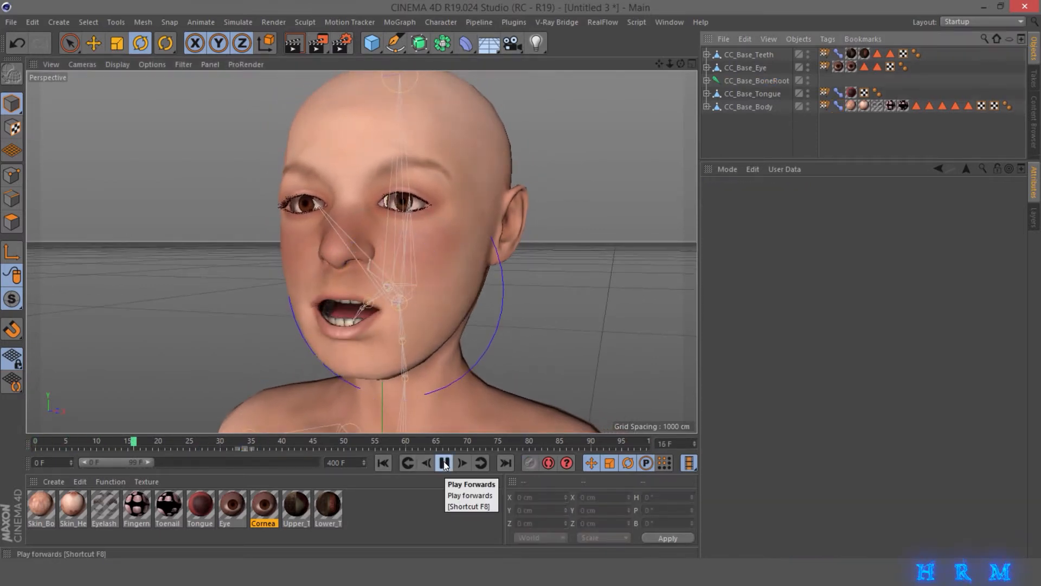
click(443, 462)
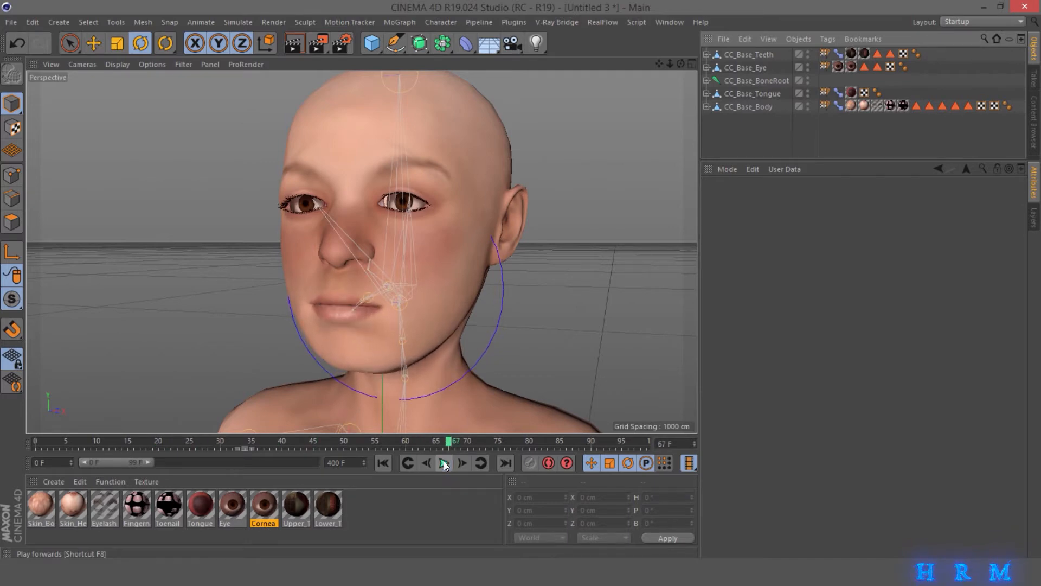
Stretch all animation keyframes in the Dope Sheet timeline so the sequence spans frames 0 to about 49
click(669, 22)
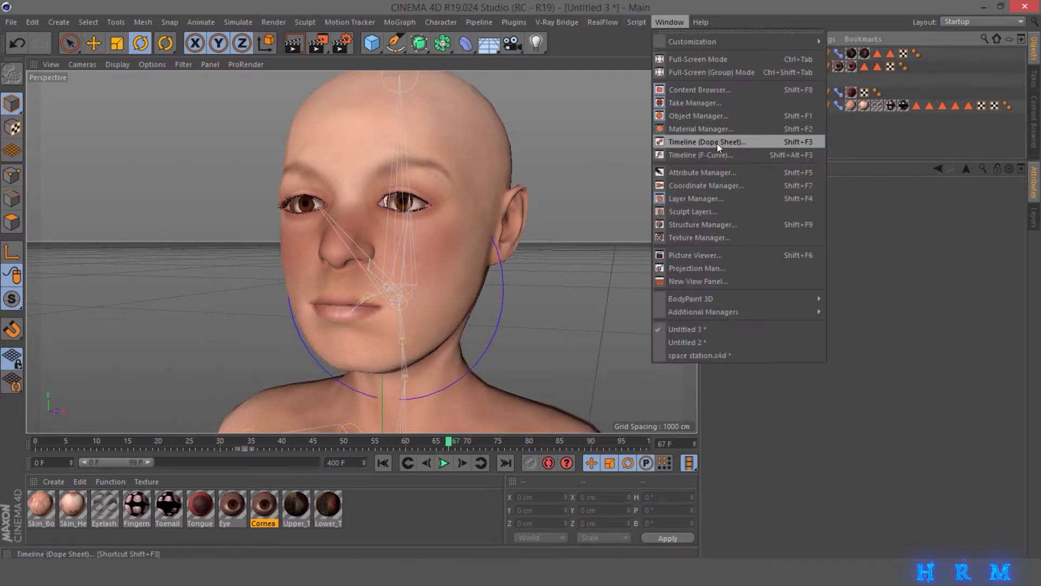
click(701, 142)
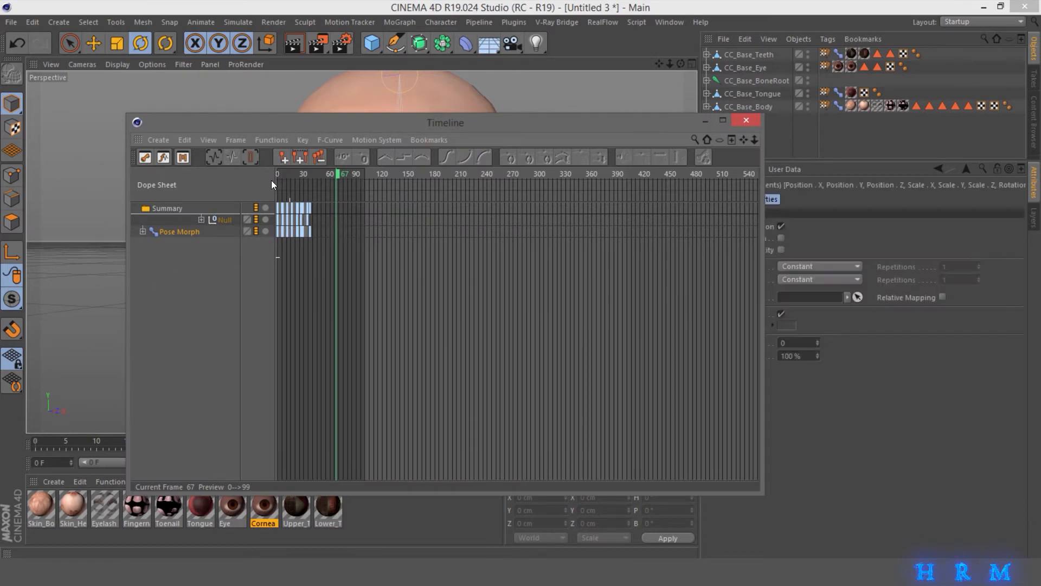
mouse_move(755, 140)
mouse_down()
mouse_move(730, 140)
mouse_move(976, 139)
mouse_move(743, 140)
mouse_up()
drag(582, 196, 604, 197)
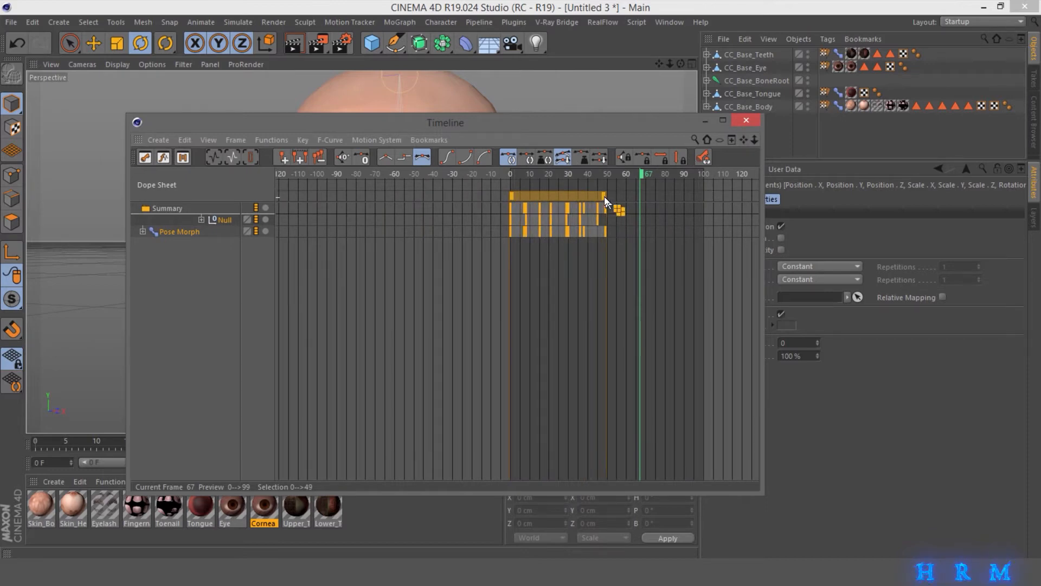
click(739, 122)
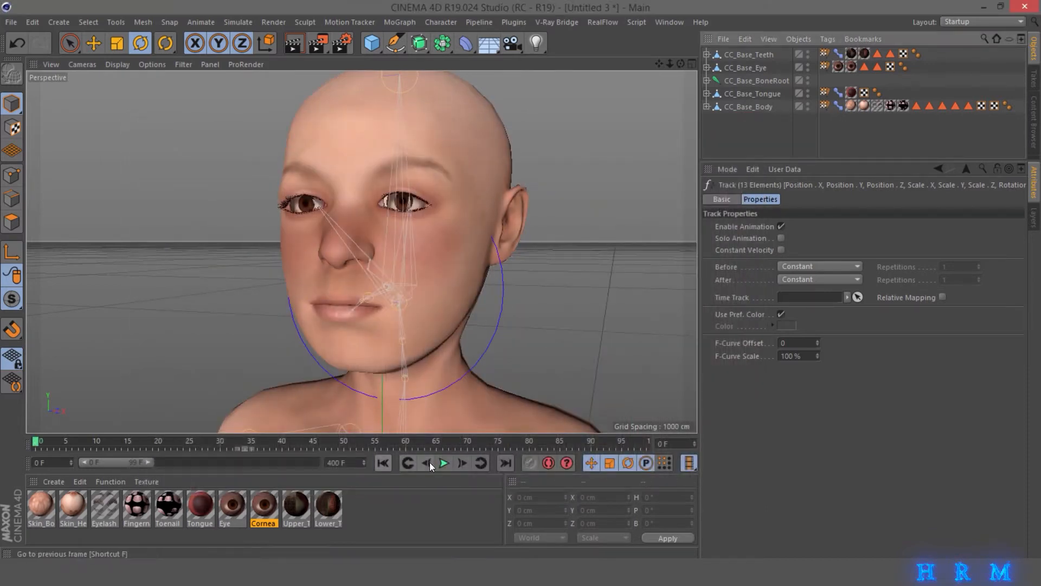
Play the retimed animation from the start to check its speed, and extend the preview range to about frame 151
click(444, 463)
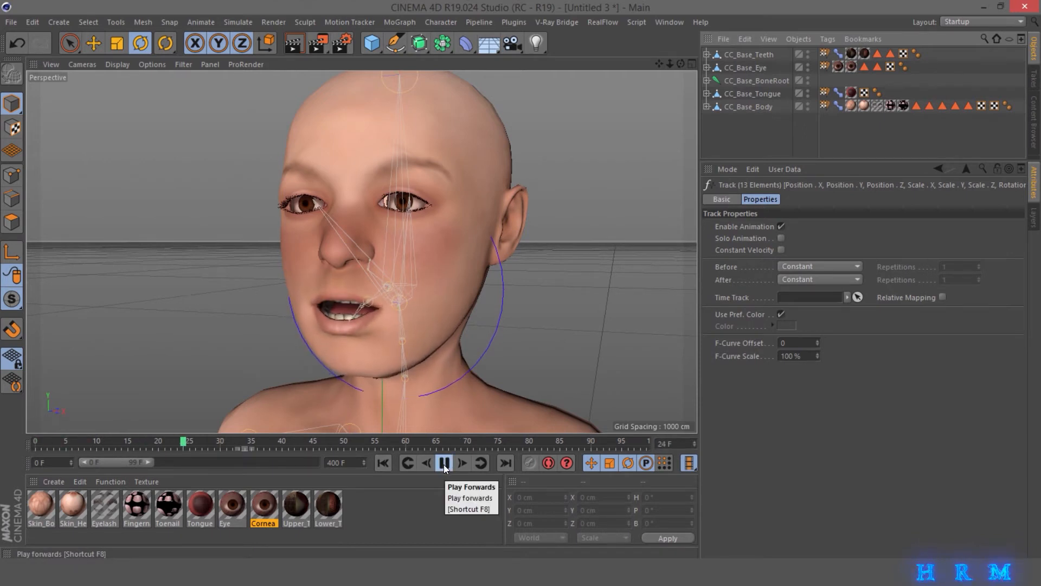
click(444, 463)
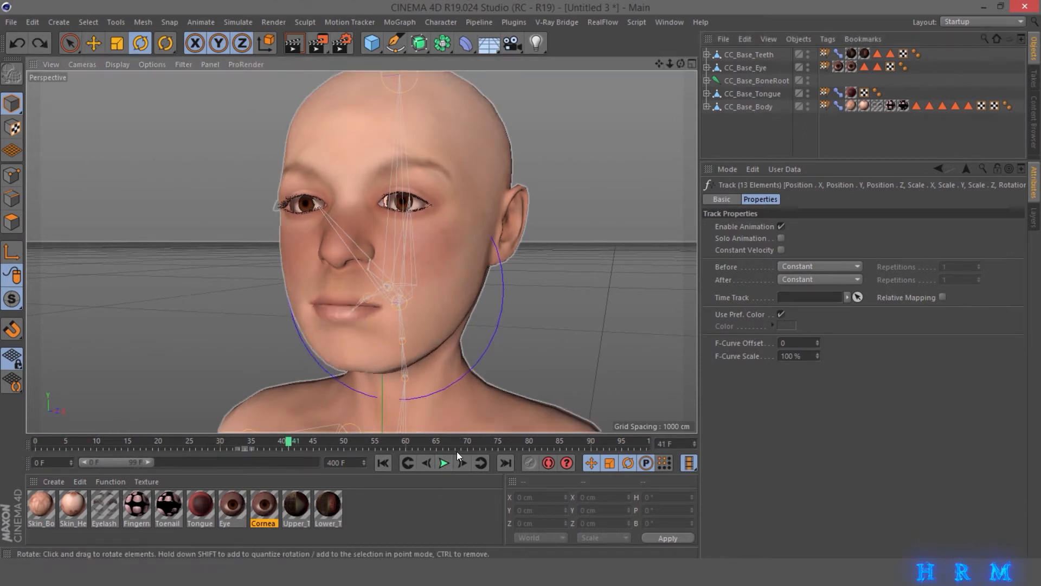
click(383, 462)
click(444, 463)
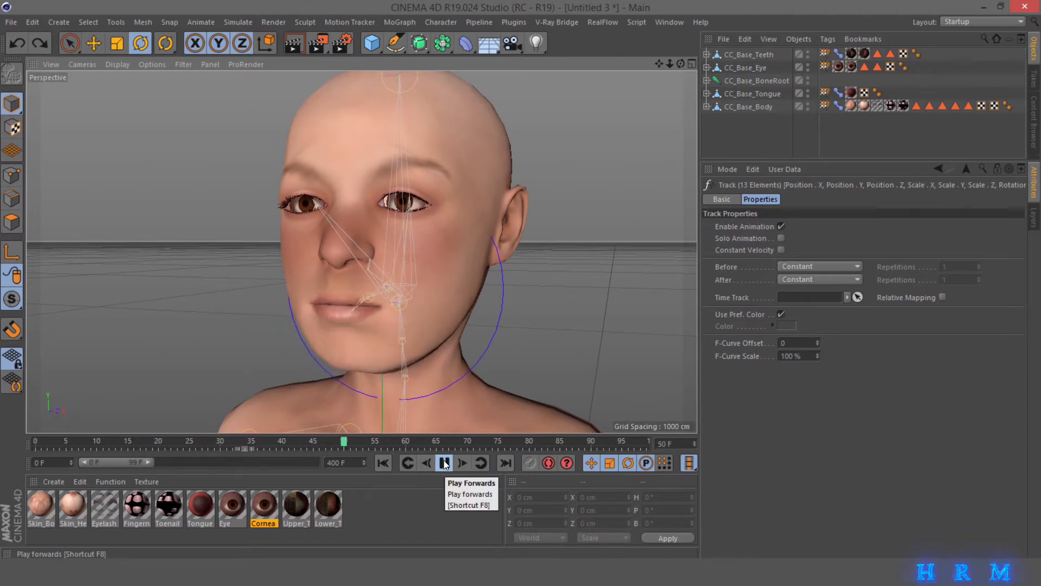
click(444, 462)
drag(153, 463, 181, 465)
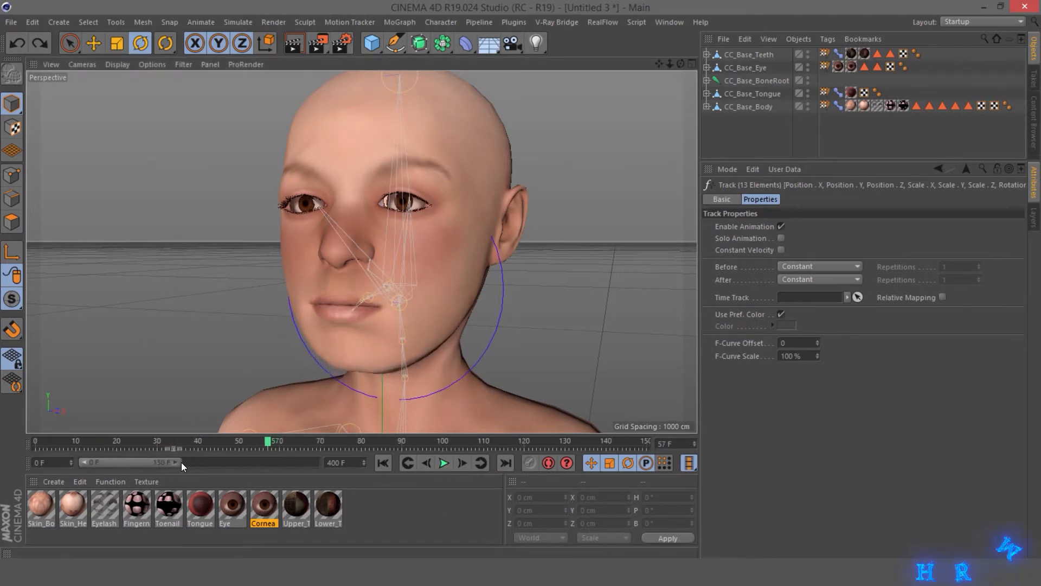
Add a Physical Sky to the scene and render the perspective view
drag(489, 43, 601, 64)
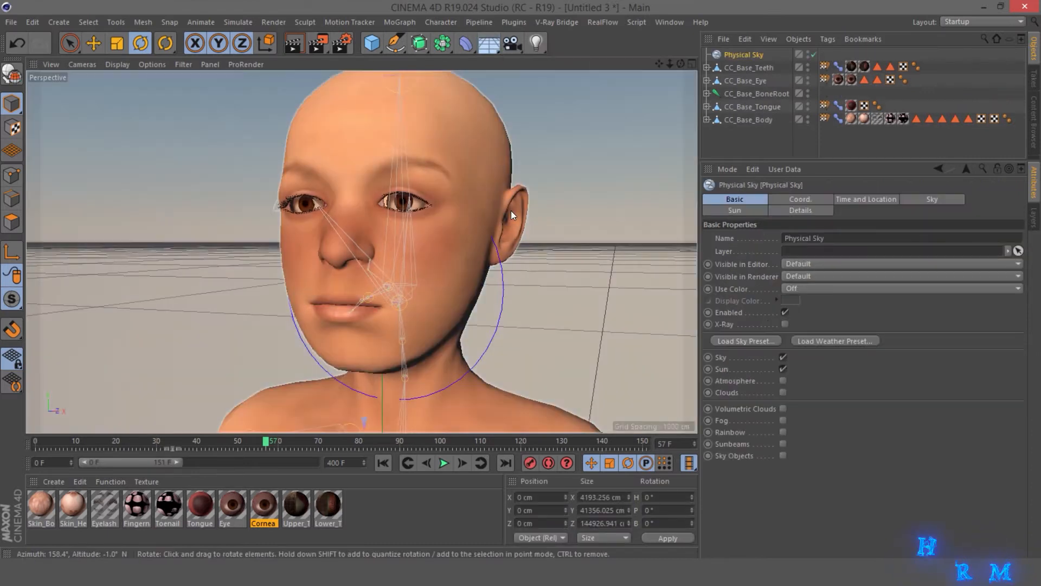
key(ctrl+r)
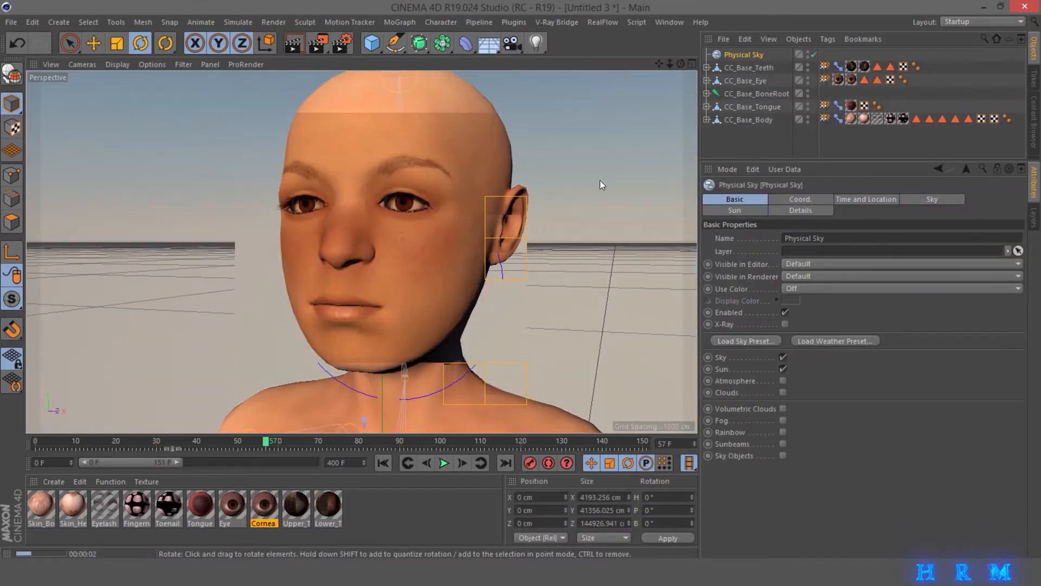
Turn off saving of the rendered output, lock the aspect ratio and set the render width to 900 pixels
click(342, 43)
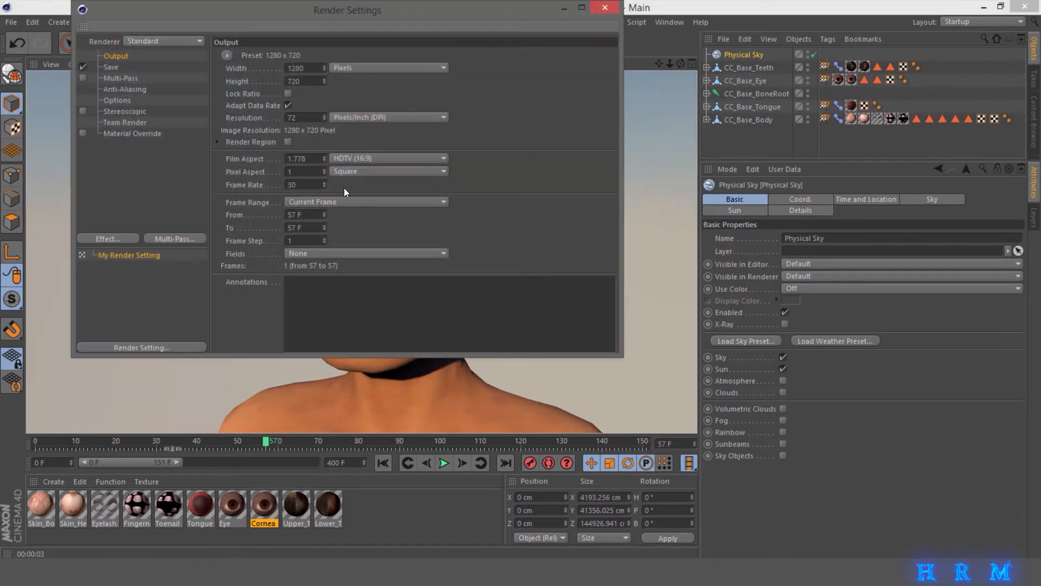
click(84, 68)
click(288, 93)
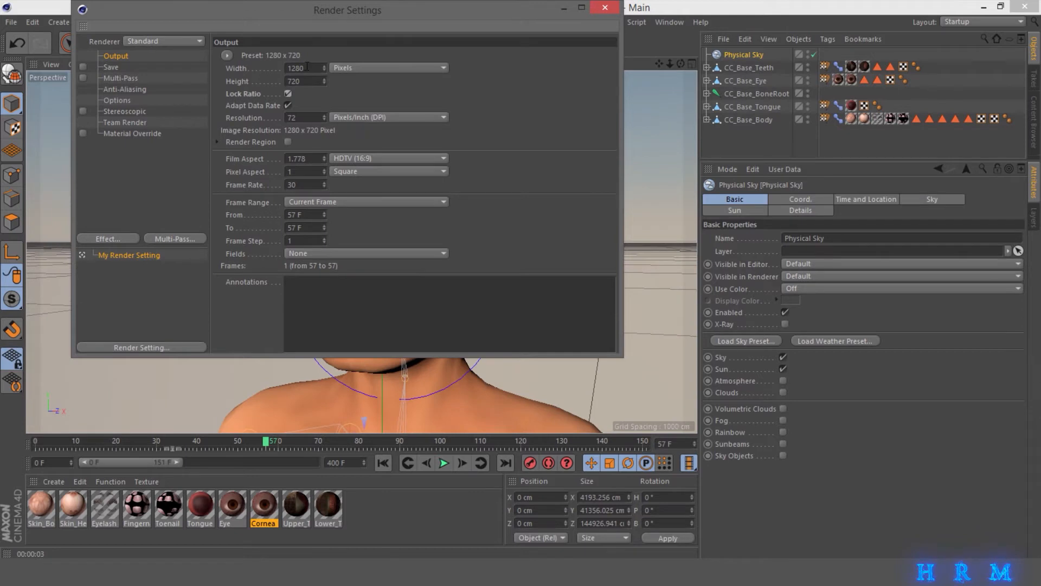
double_click(307, 68)
text(900)
key(Return)
click(112, 66)
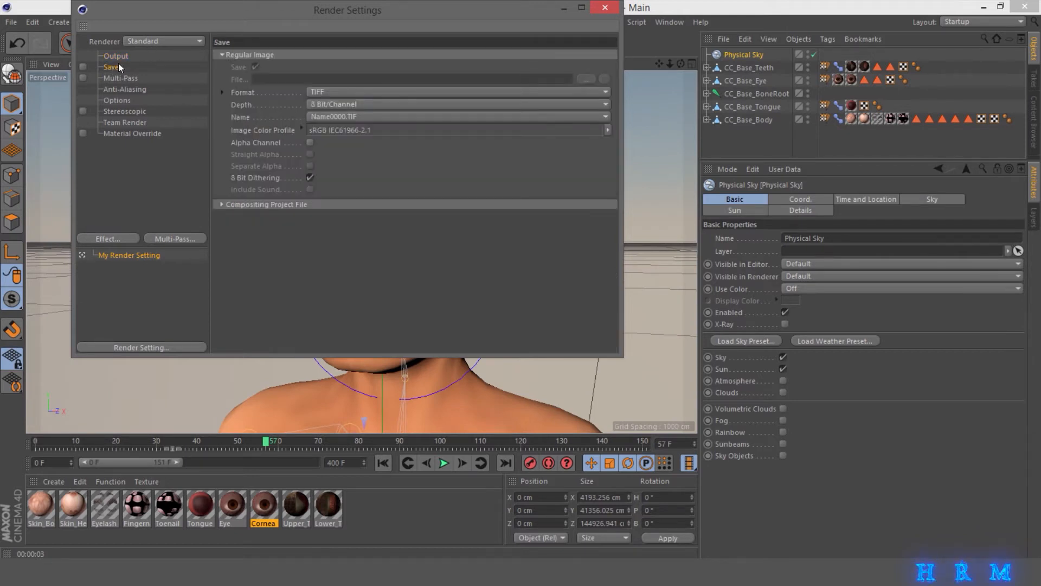
Set the render output's frame range to All Frames and close the render settings
click(115, 56)
click(324, 202)
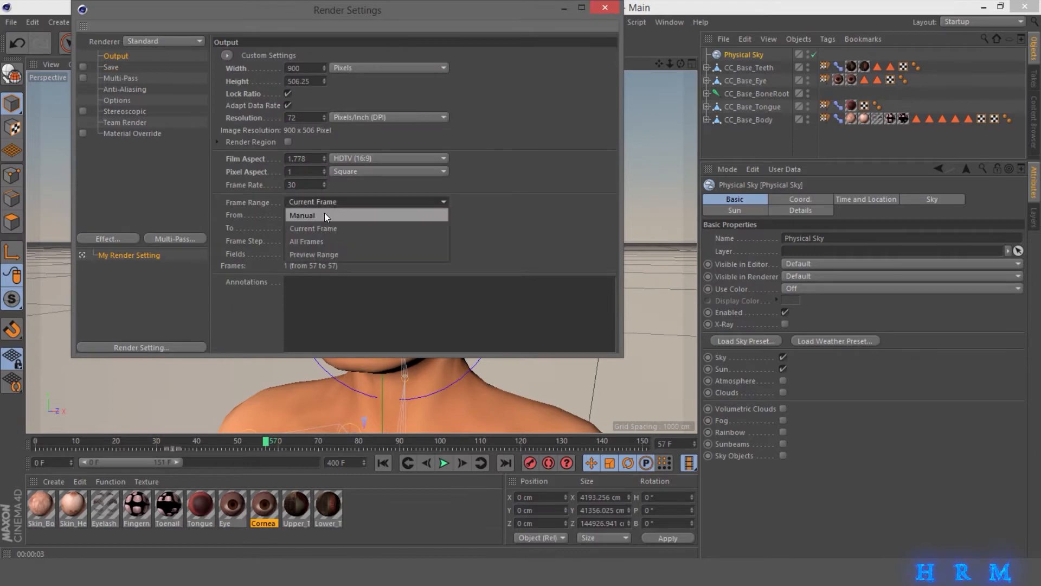
click(322, 242)
click(603, 8)
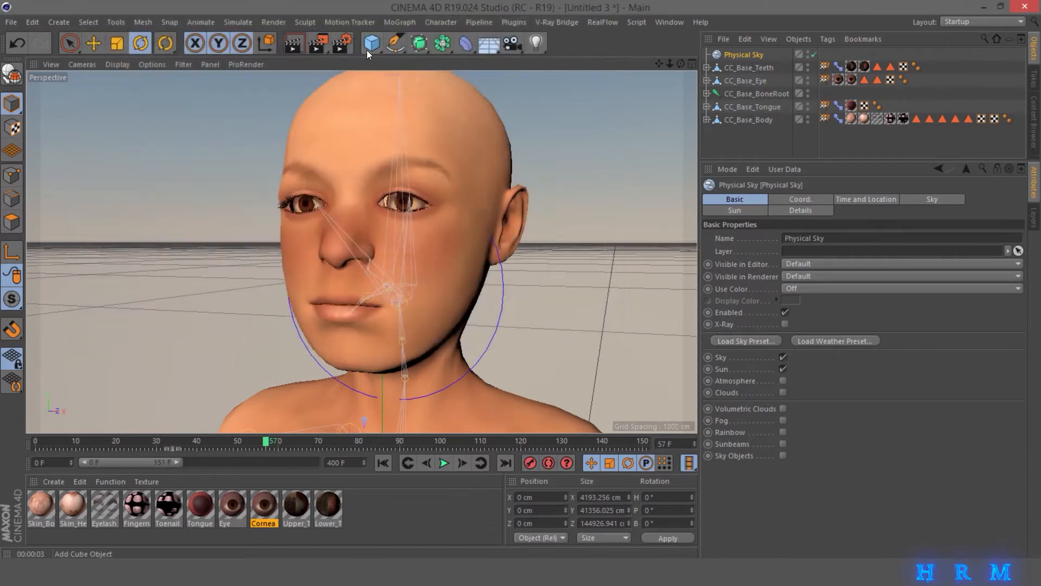
Test-render the animation in the Picture Viewer, playing back the finished frames before stopping the render
click(318, 44)
click(557, 334)
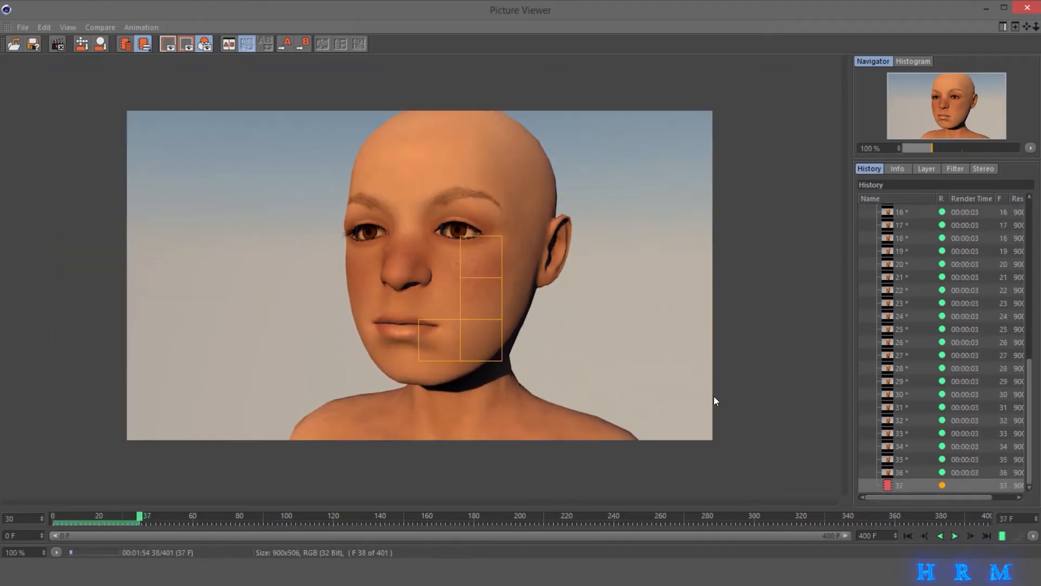
click(955, 536)
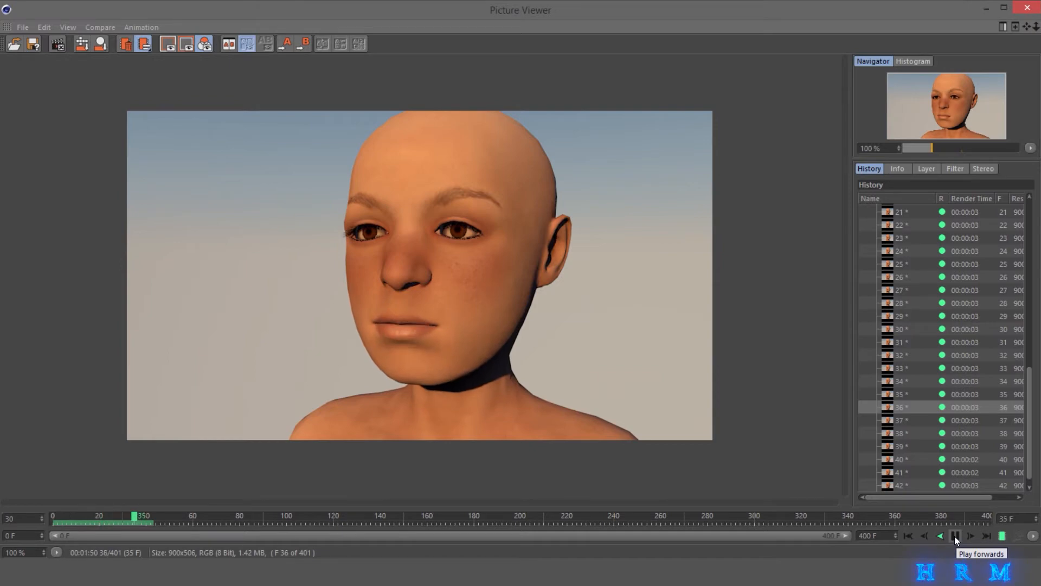
click(954, 536)
click(987, 536)
click(57, 45)
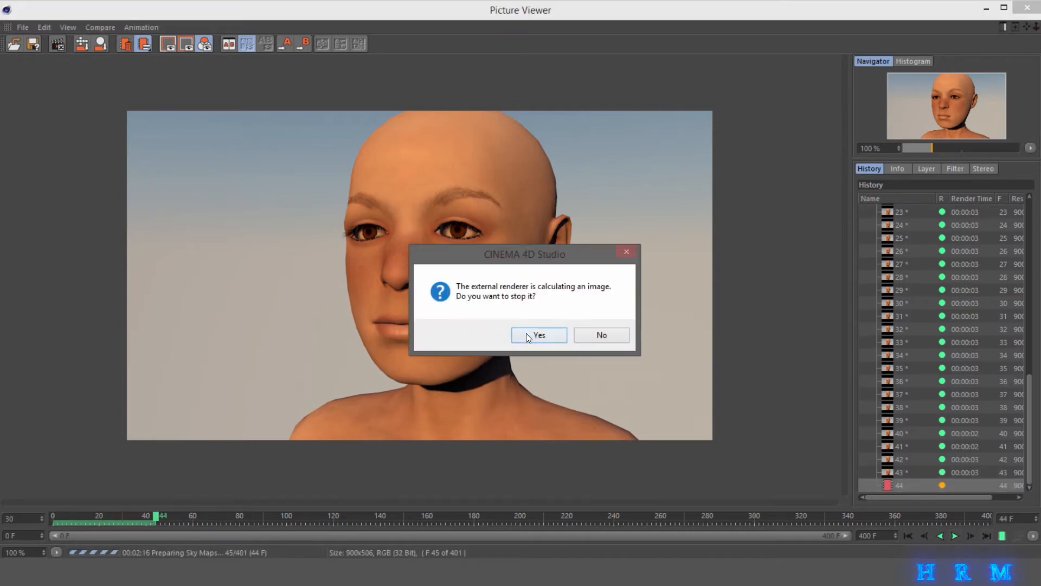
click(538, 335)
Stretch all animation keyframes in the Dope Sheet timeline so the sequence ends at about frame 46
click(672, 22)
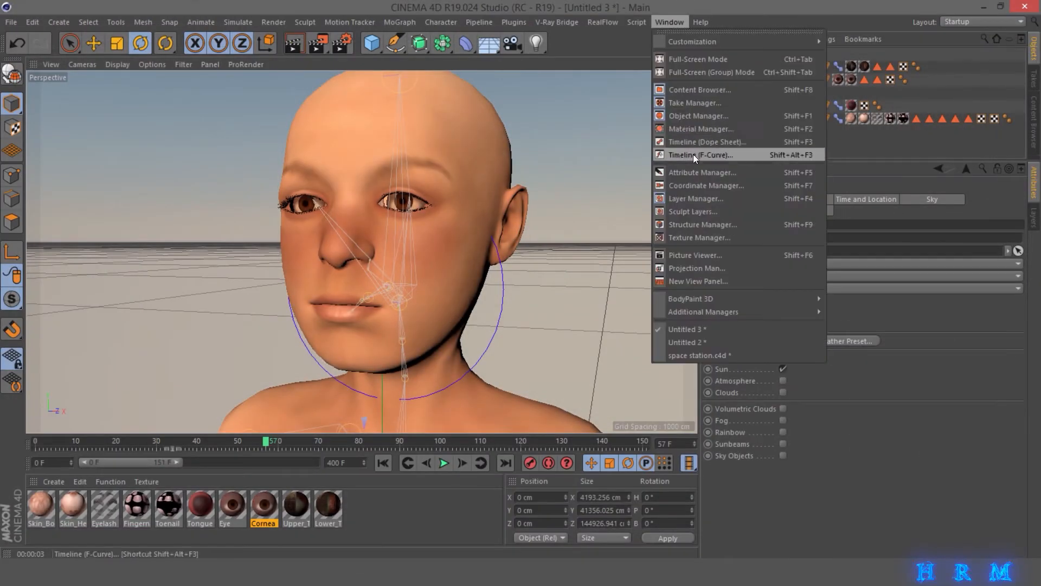
click(693, 154)
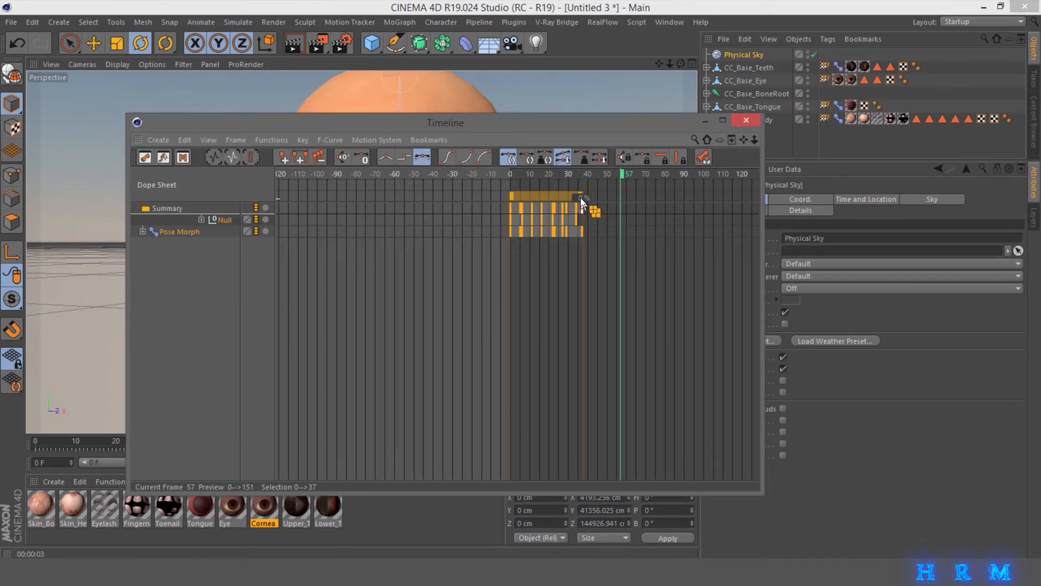
drag(580, 198, 597, 200)
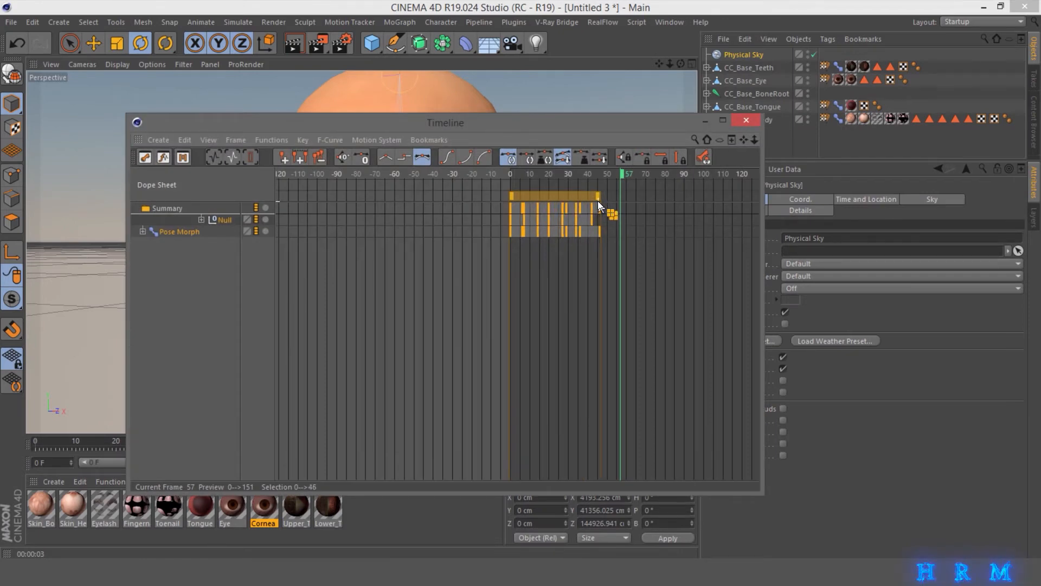
click(747, 120)
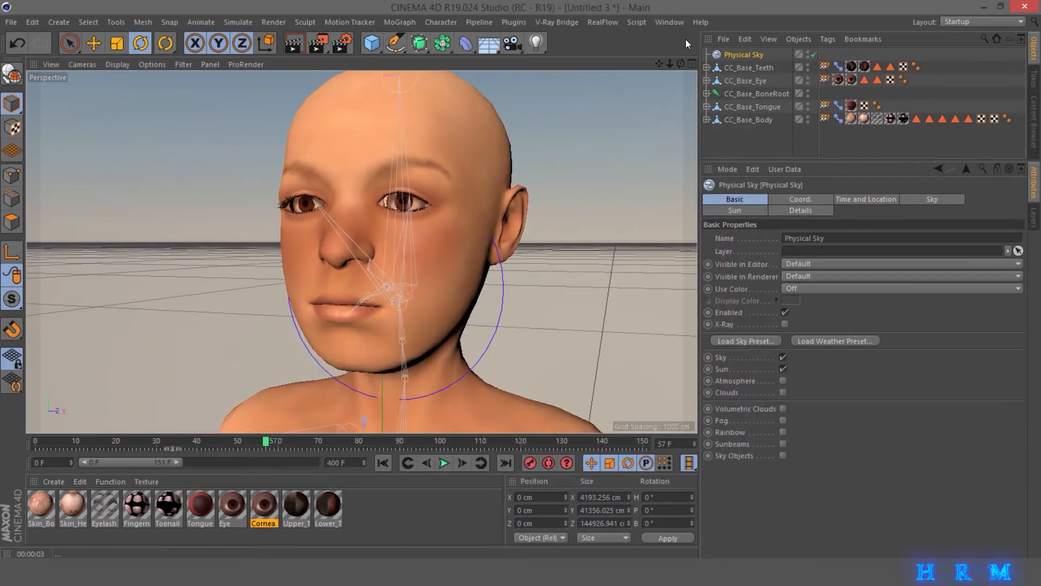
Disable the Physical Sky and select the neck joint CC_Base_NeckTwist01 with the CC_Base_Body mesh temporarily hidden
drag(681, 64, 658, 76)
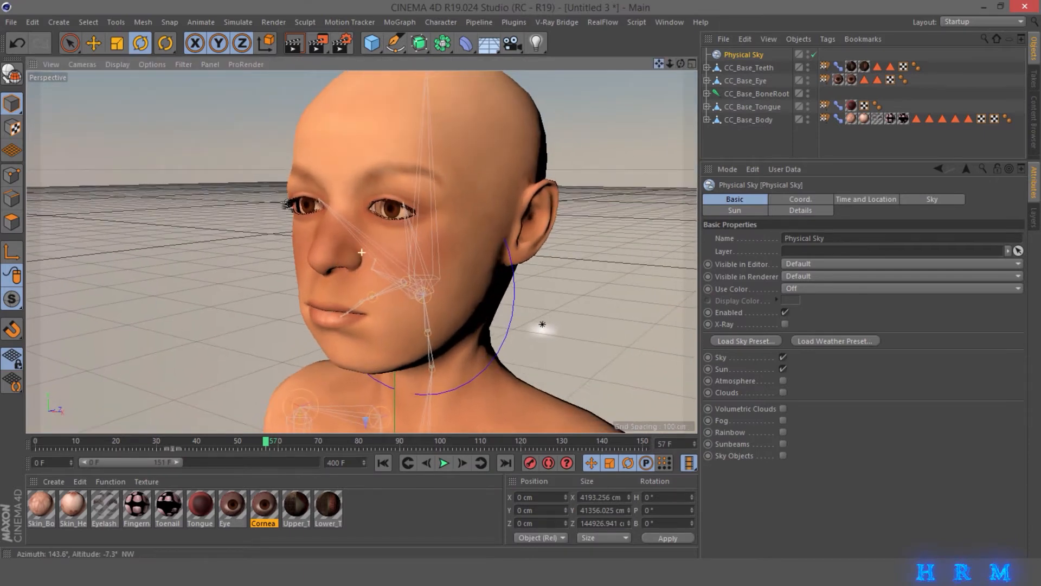
click(807, 117)
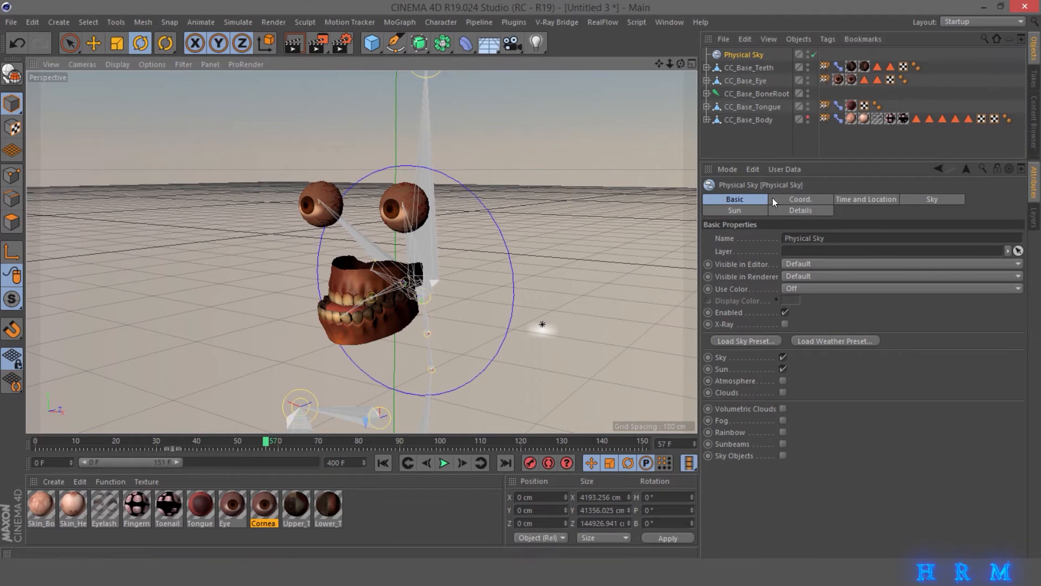
click(808, 116)
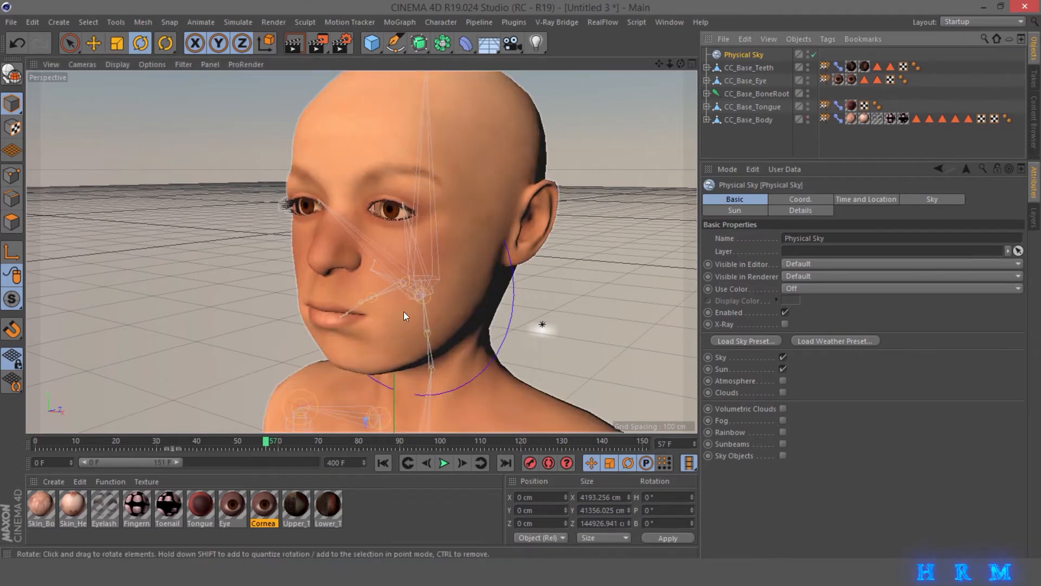
click(808, 116)
click(814, 54)
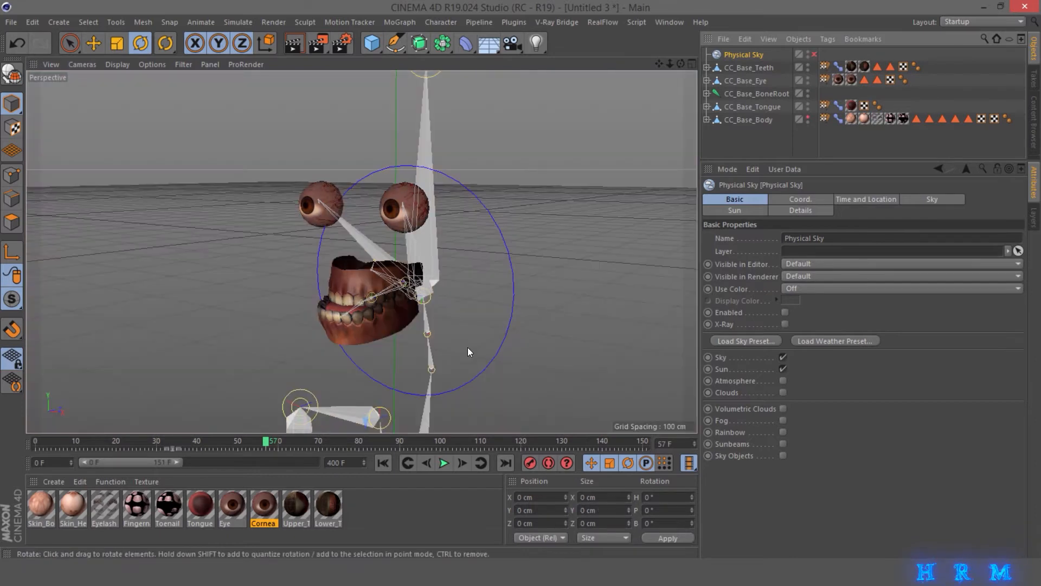
click(432, 371)
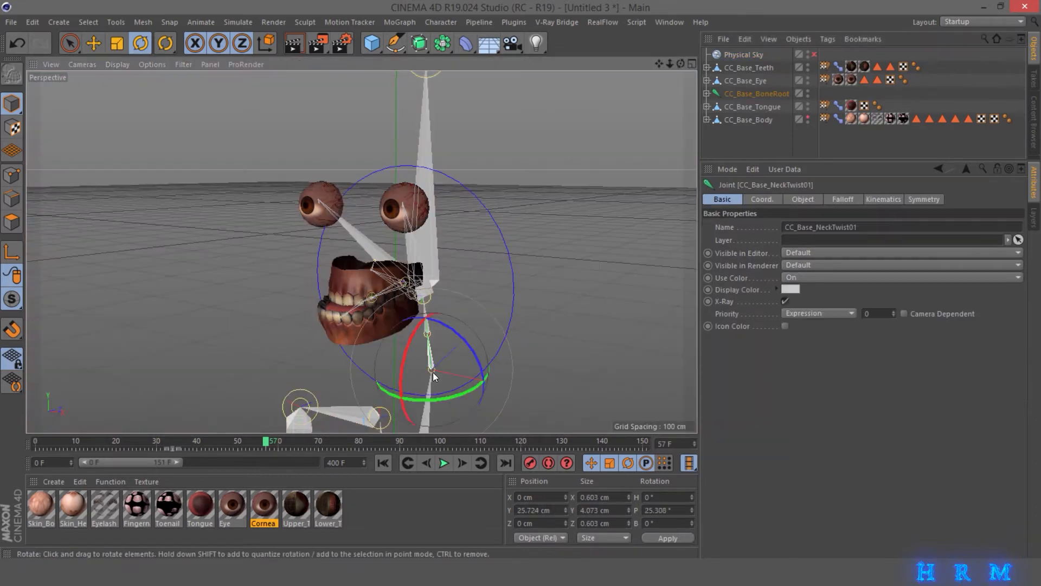
click(808, 116)
Keyframe the neck joint turned to a heading of about 15° at frame 0 and about -1.3° at frame 28
drag(444, 395, 464, 400)
click(382, 462)
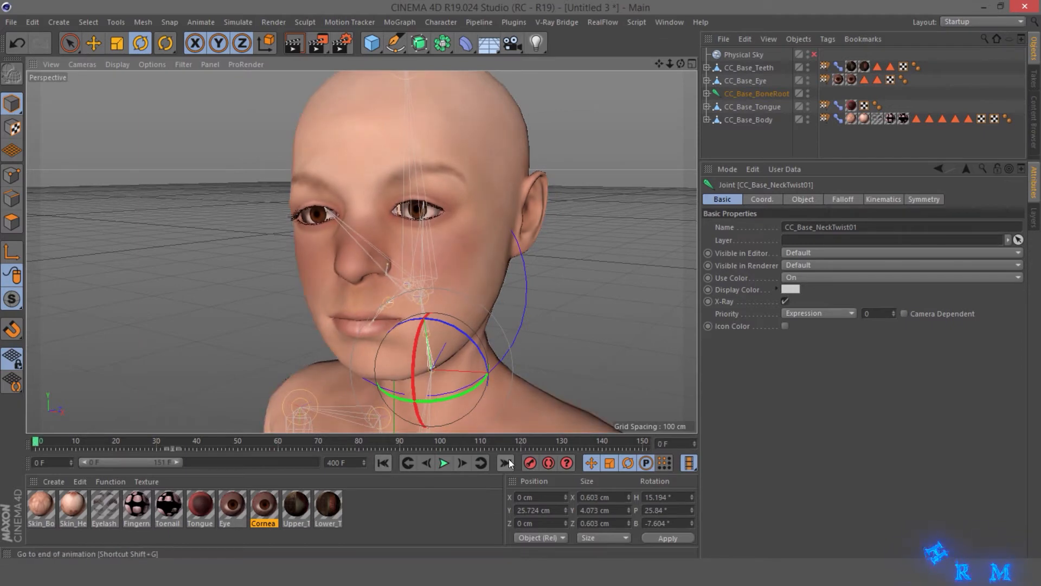
drag(92, 441, 149, 442)
drag(440, 397, 416, 376)
click(528, 462)
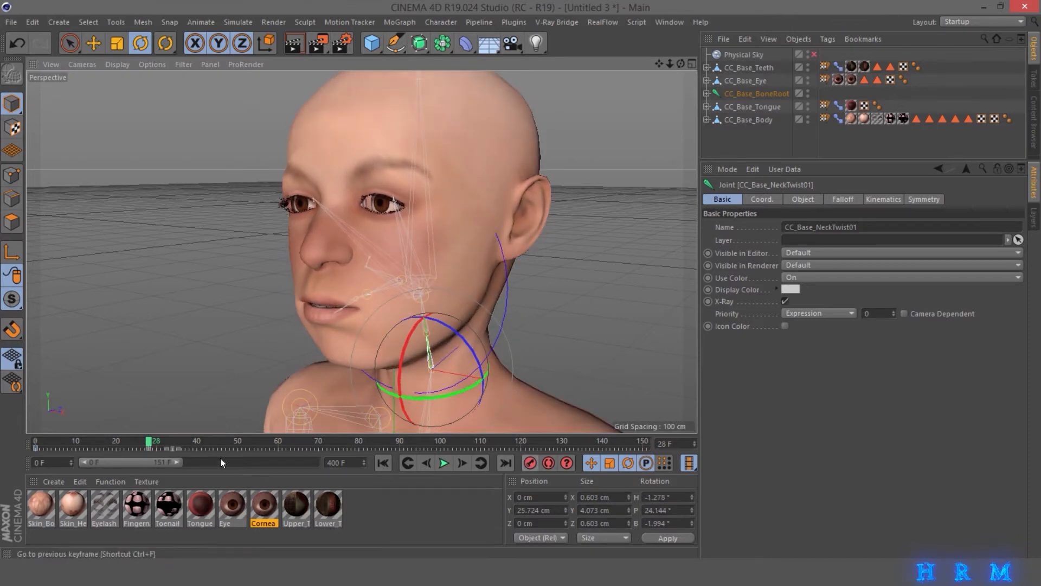
At frame 44, tilt and turn the neck joint to about H -7.5° and P 21.5°, and record a keyframe
drag(149, 442, 213, 425)
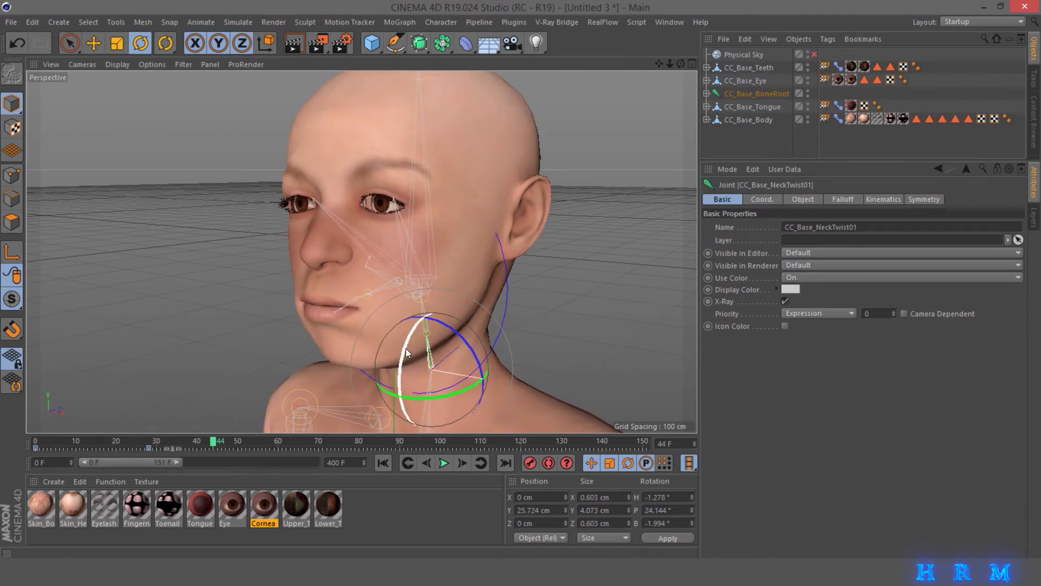
drag(406, 348, 408, 348)
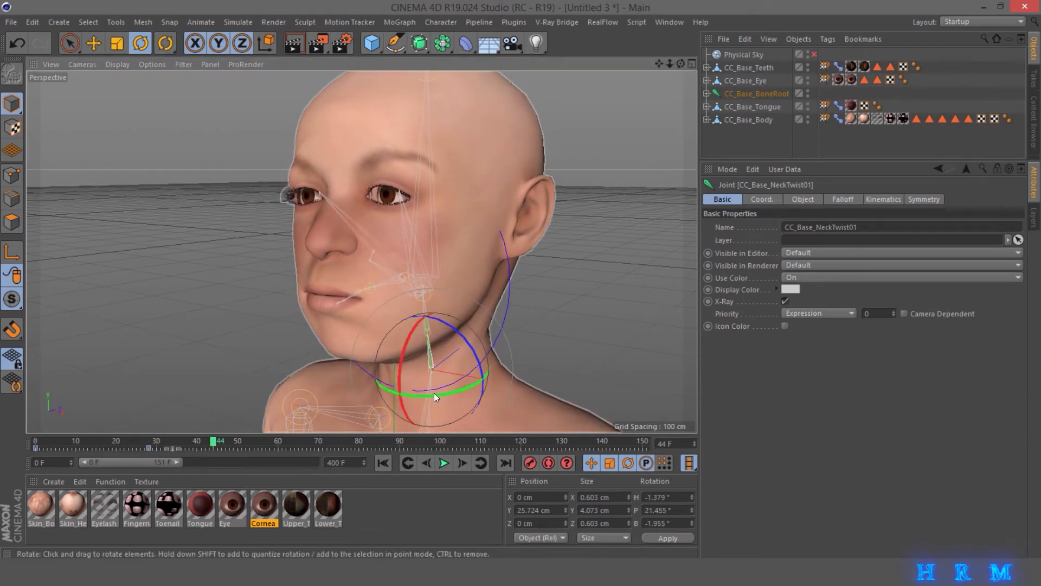
drag(435, 394, 429, 395)
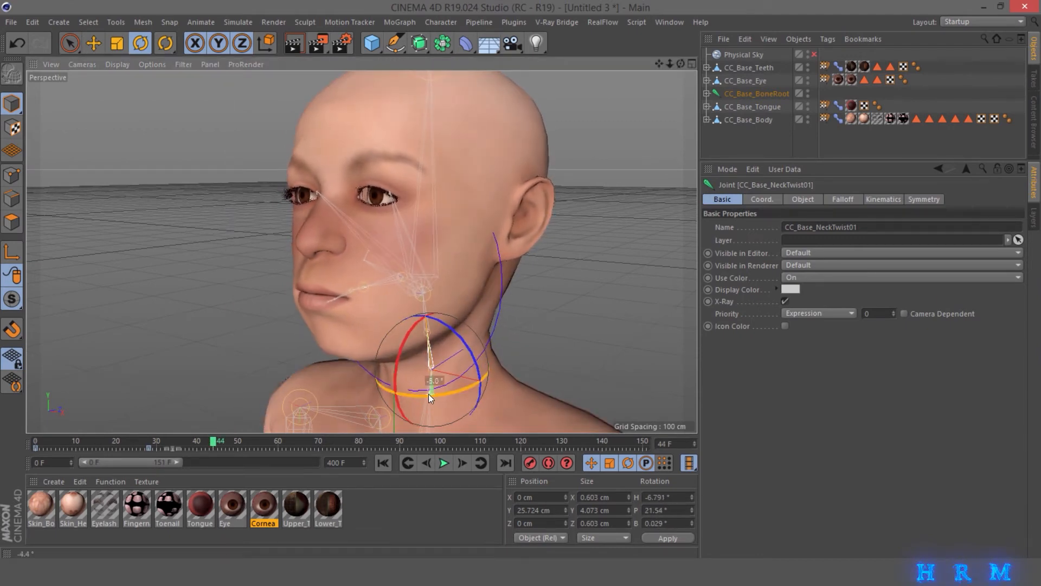
click(530, 462)
At frame 66, rotate the neck joint to about H 0°, P 25.8° and B 3.3°, and record a keyframe
click(302, 442)
drag(425, 388, 452, 372)
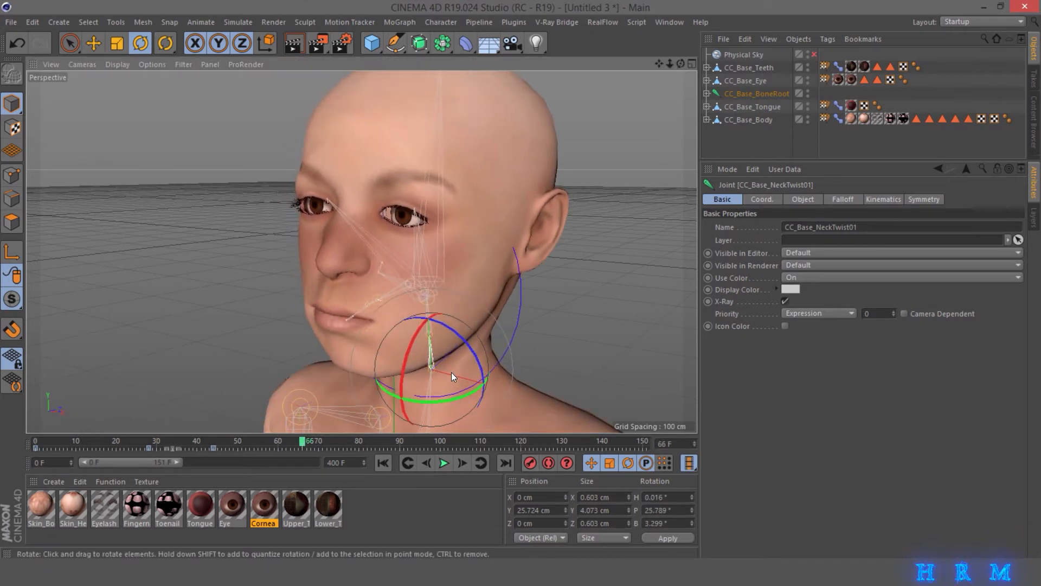
click(528, 463)
Return to the neck keyframe at frame 44, bank the joint to about -3.2° and record it again
click(406, 461)
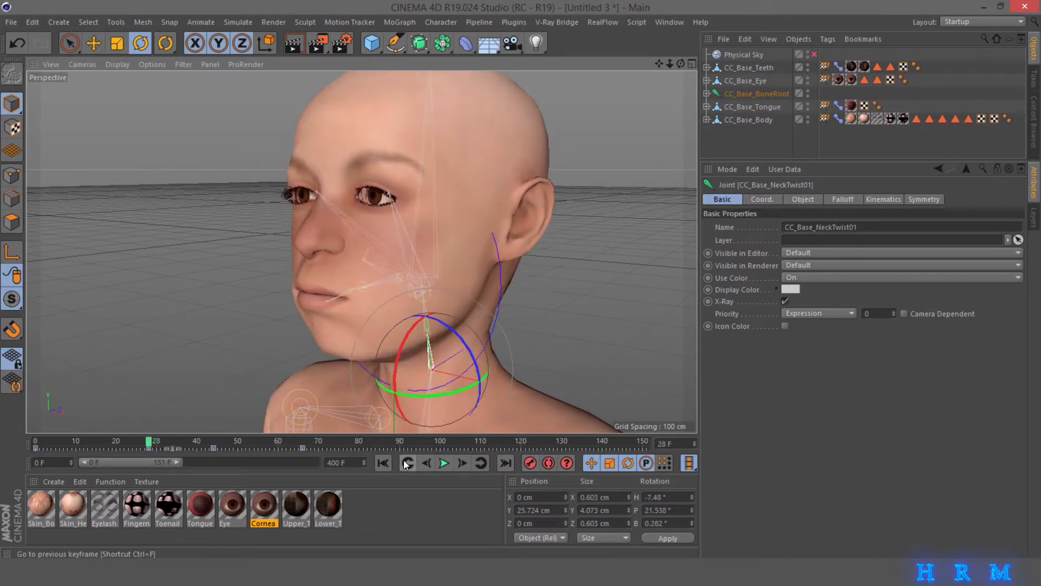
click(479, 463)
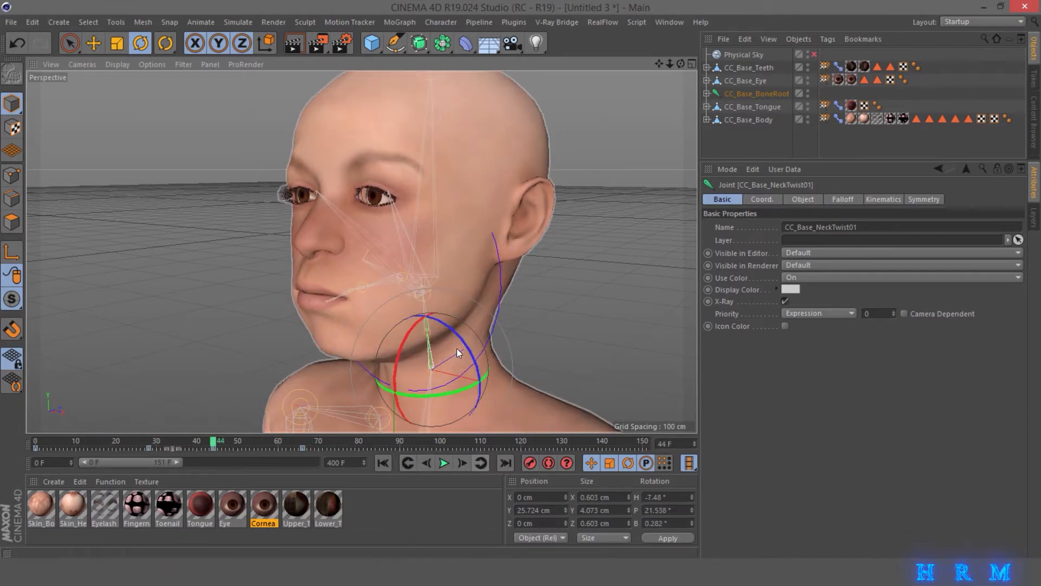
drag(464, 343, 461, 342)
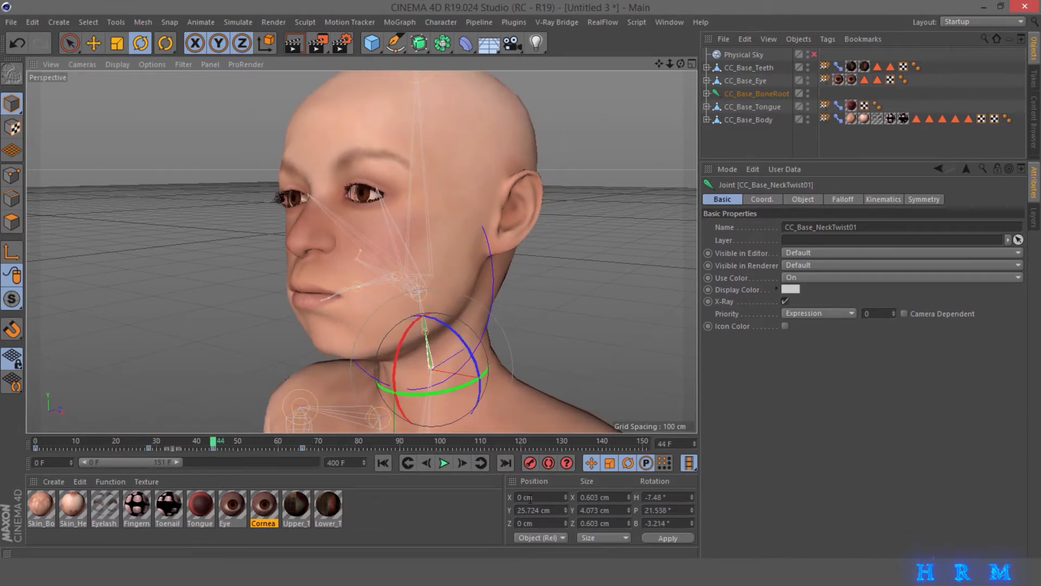
click(528, 463)
Shift the frame 44 neck key to frame 46, and keyframe the joint at about H -2.3°, P 21.2°, B 1.7° at frame 86
mouse_move(214, 441)
mouse_down()
mouse_move(89, 445)
mouse_move(275, 443)
mouse_move(204, 431)
mouse_move(1, 432)
mouse_move(234, 443)
mouse_up()
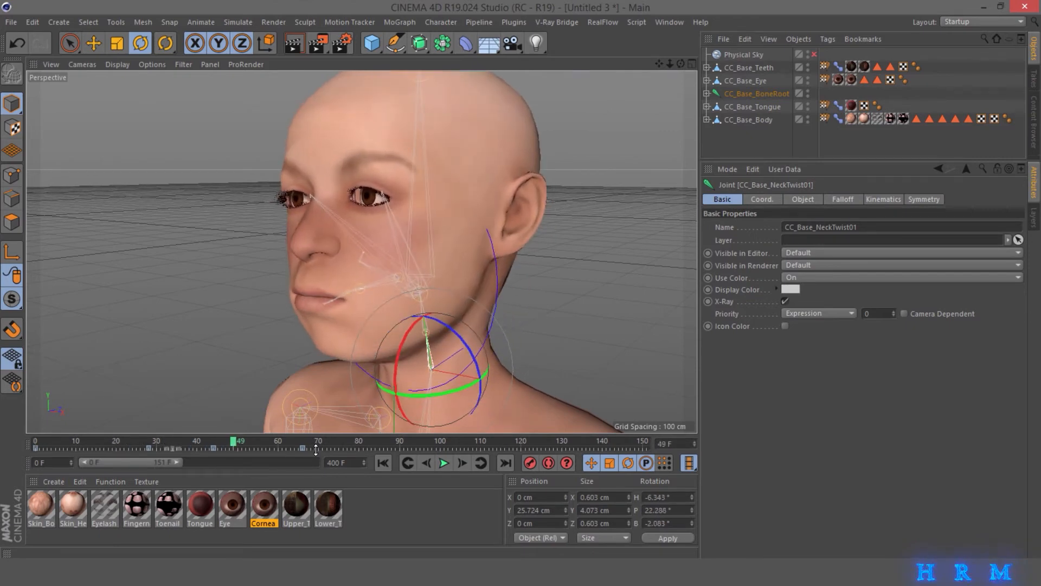
drag(303, 448, 383, 448)
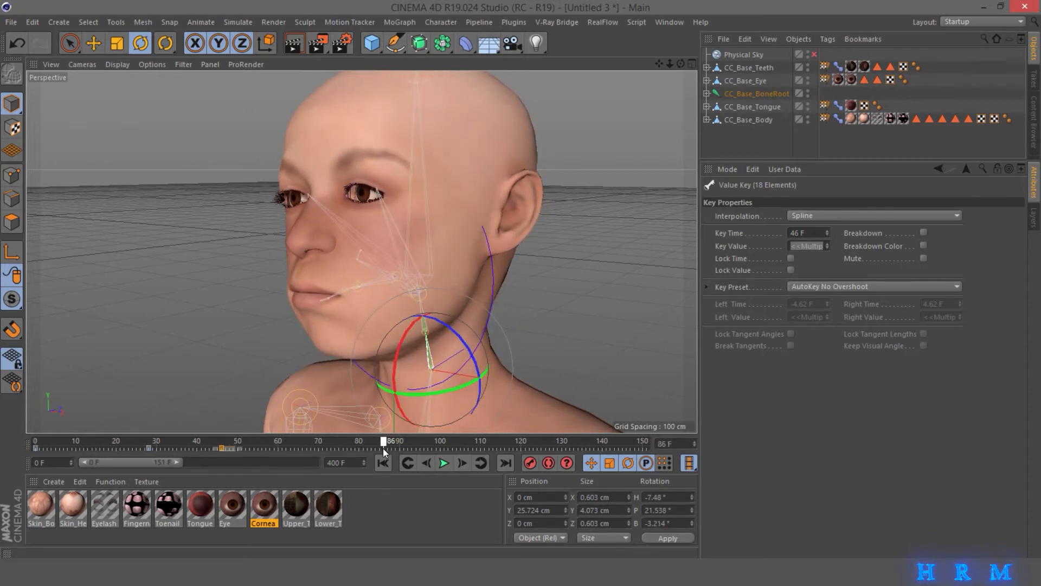
drag(433, 393, 470, 343)
click(530, 463)
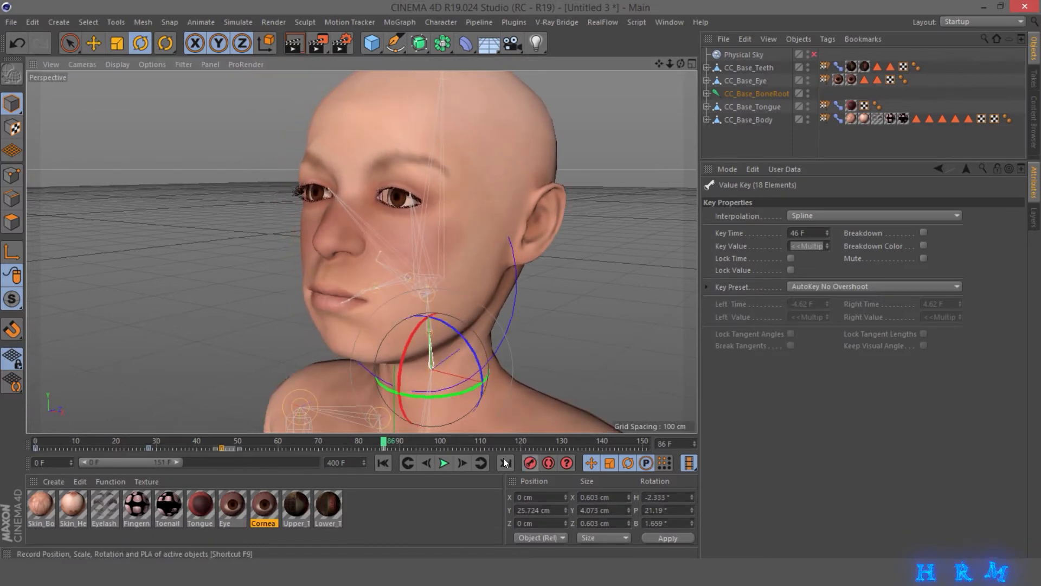
Tilt the neck joint to a pitch of about 25.8° at frame 86, record it and scrub back to check the head movement
drag(384, 442, 347, 443)
click(481, 462)
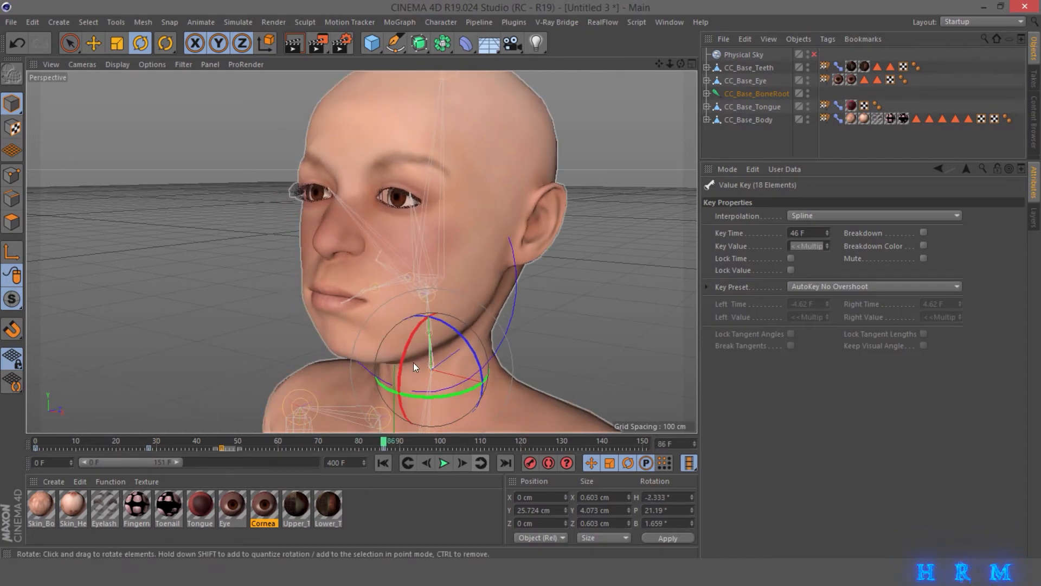
drag(407, 357, 403, 360)
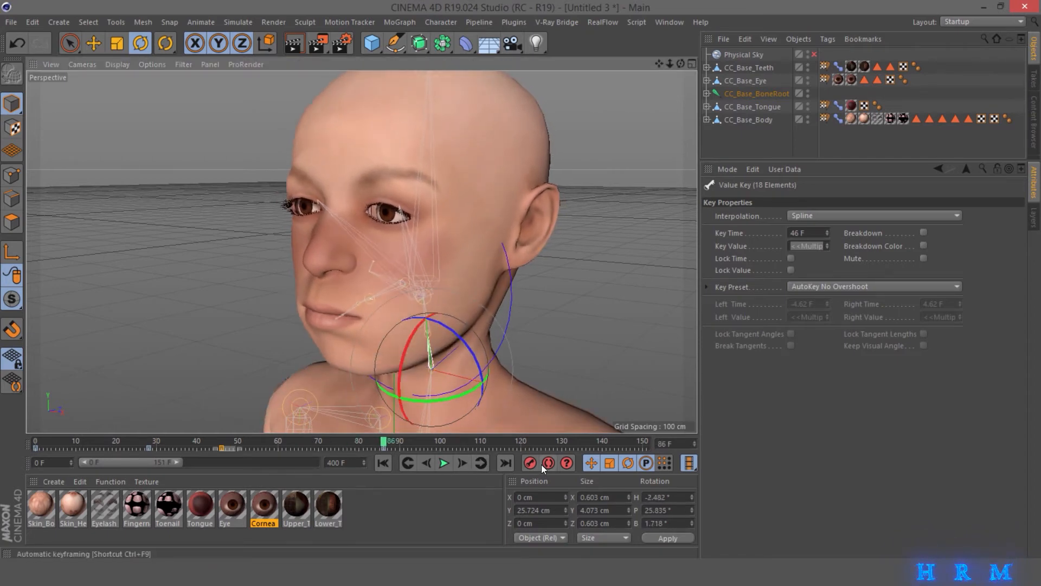
drag(389, 440, 279, 444)
click(103, 442)
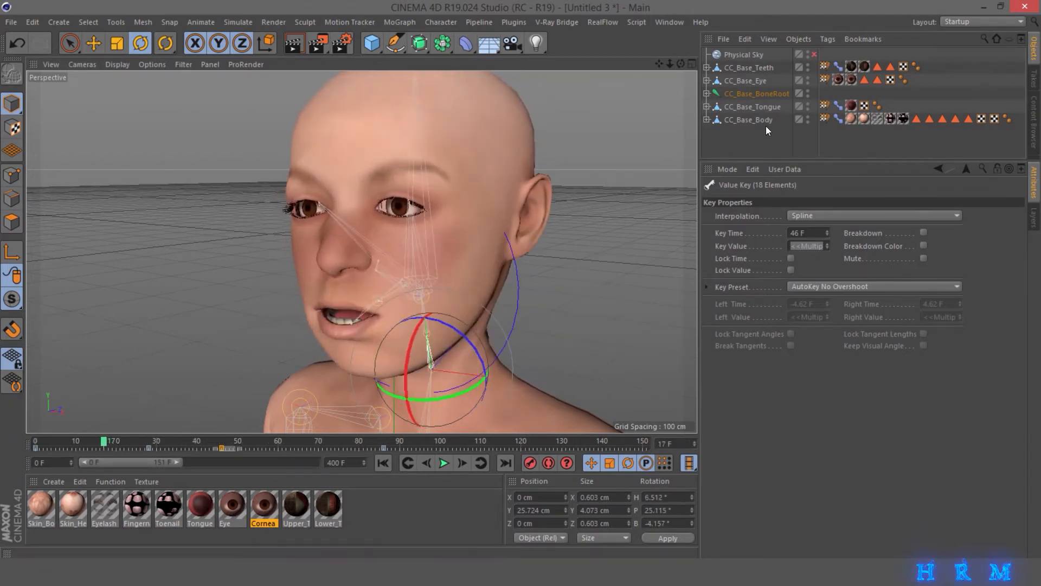
In the body's Pose Morph tag, record an Eye_Blink keyframe of 0% at frame 12
click(839, 120)
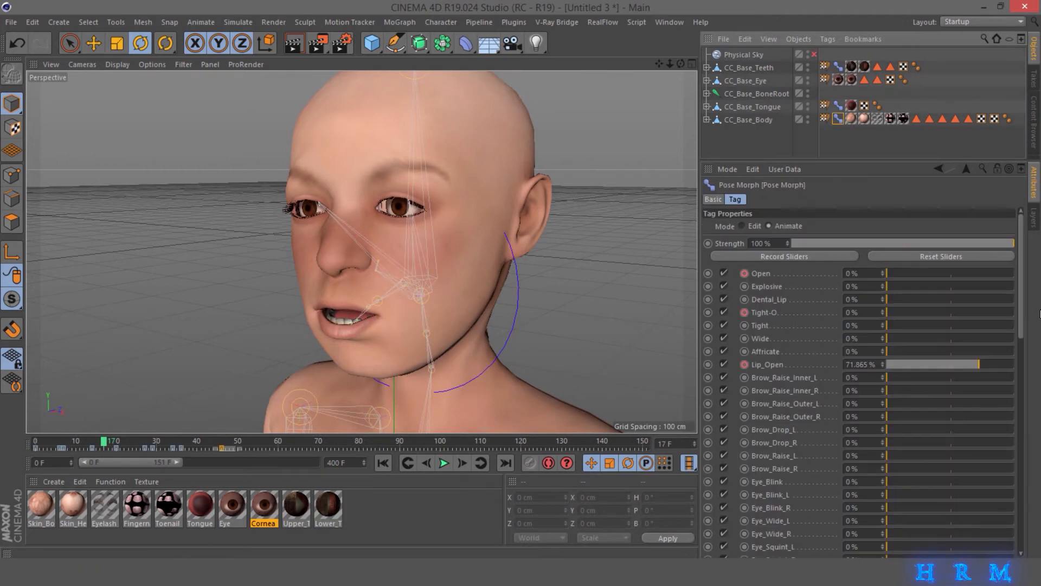
scroll(1025, 293, down, 1)
scroll(1023, 299, down, 2)
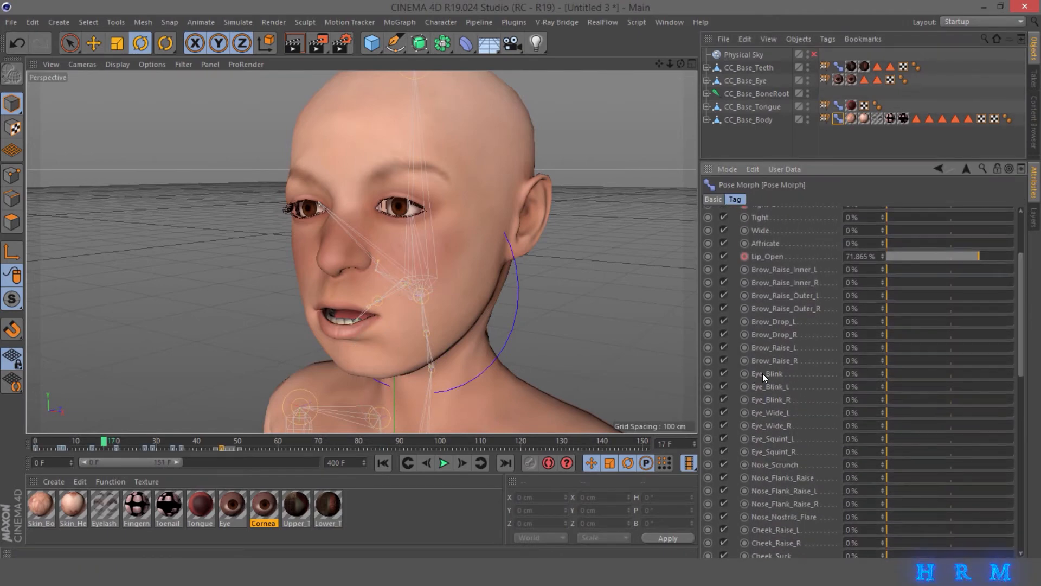
mouse_move(885, 373)
mouse_down()
mouse_move(975, 375)
mouse_move(885, 377)
mouse_up()
mouse_move(108, 442)
mouse_down()
mouse_move(41, 442)
mouse_move(85, 446)
mouse_up()
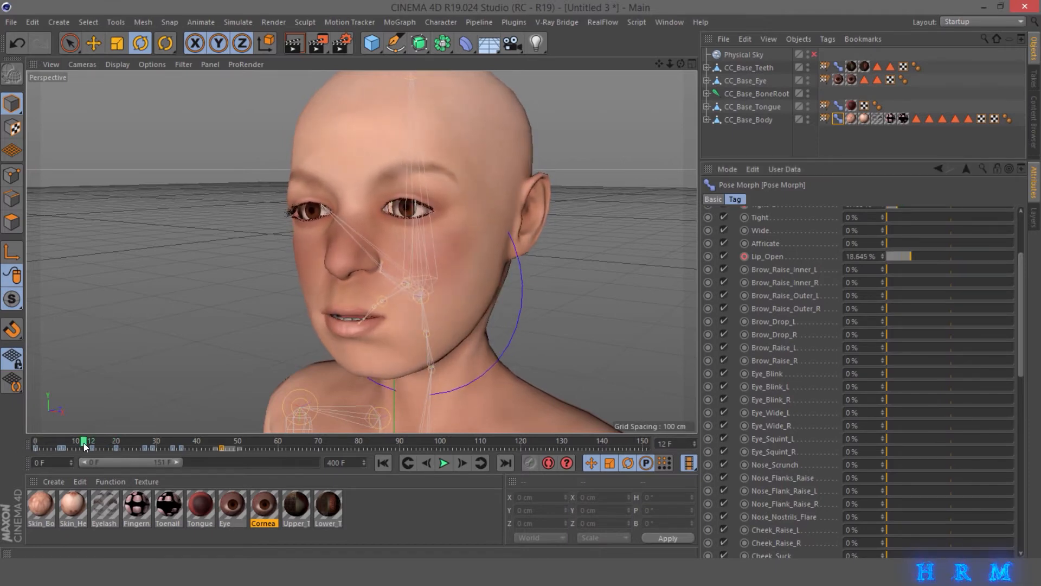
ctrl+click(745, 373)
Close the eyes at frame 15 by setting Eye_Blink to 100% and keyframing it
click(460, 462)
click(460, 462)
click(459, 462)
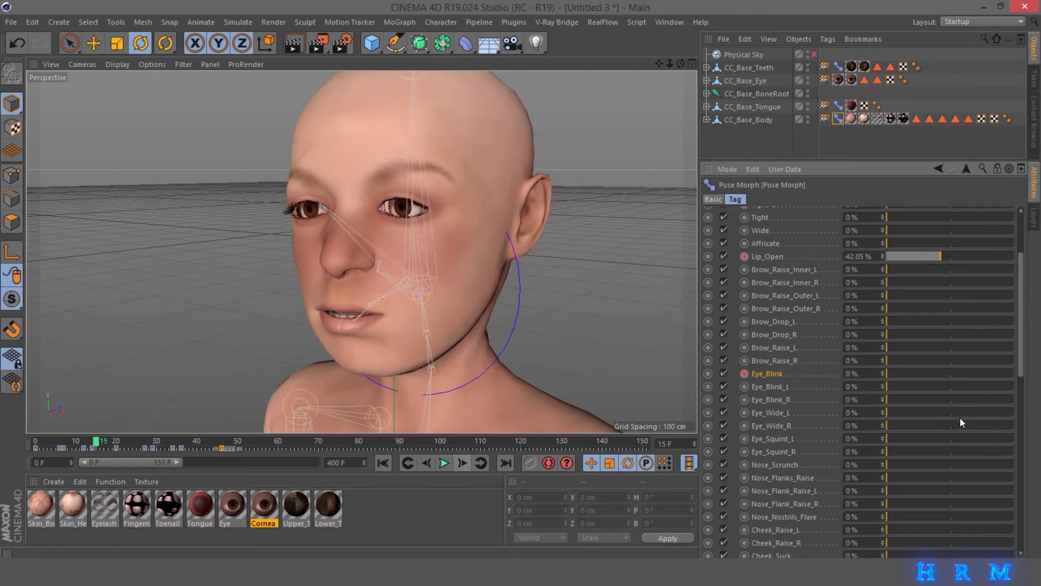
drag(913, 375, 1040, 379)
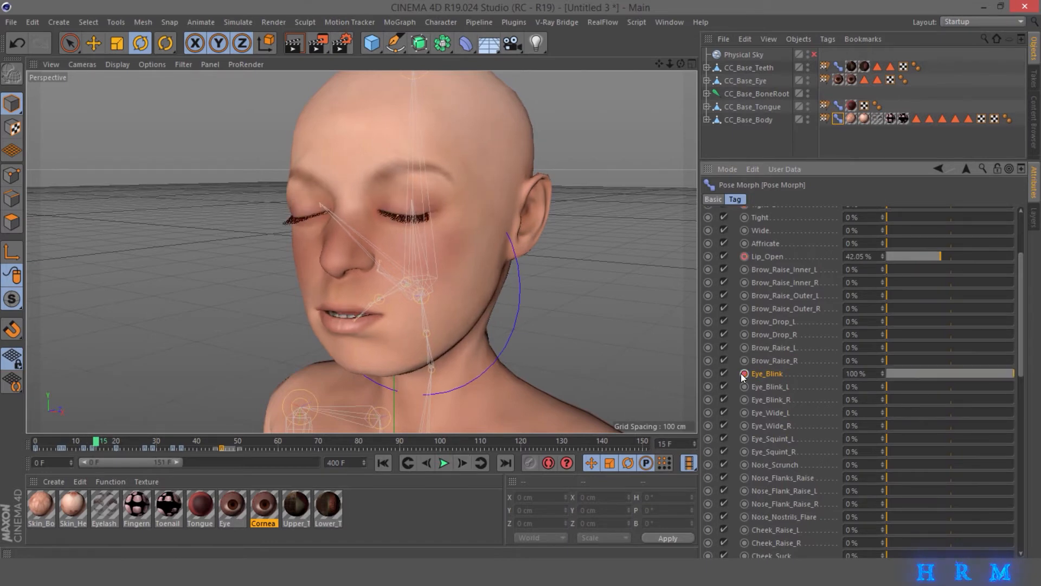
Reopen the eyes at frame 18 with an Eye_Blink keyframe of 0%
click(461, 462)
click(461, 462)
click(461, 463)
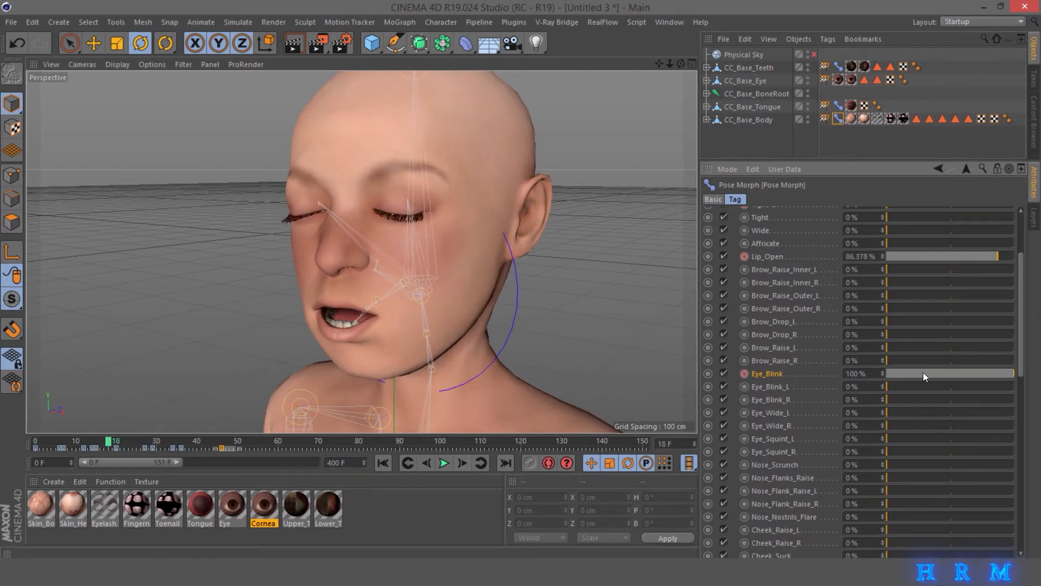
drag(923, 372, 824, 370)
click(745, 374)
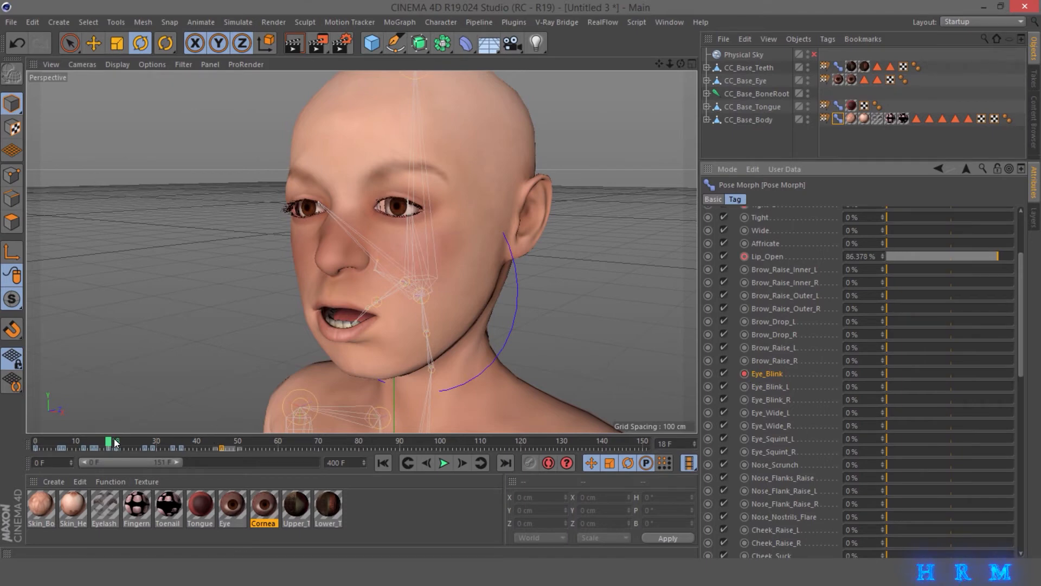
Start a second blink by keyframing Eye_Blink at 0% on frame 44 and at 100% on frame 47
drag(108, 442, 215, 444)
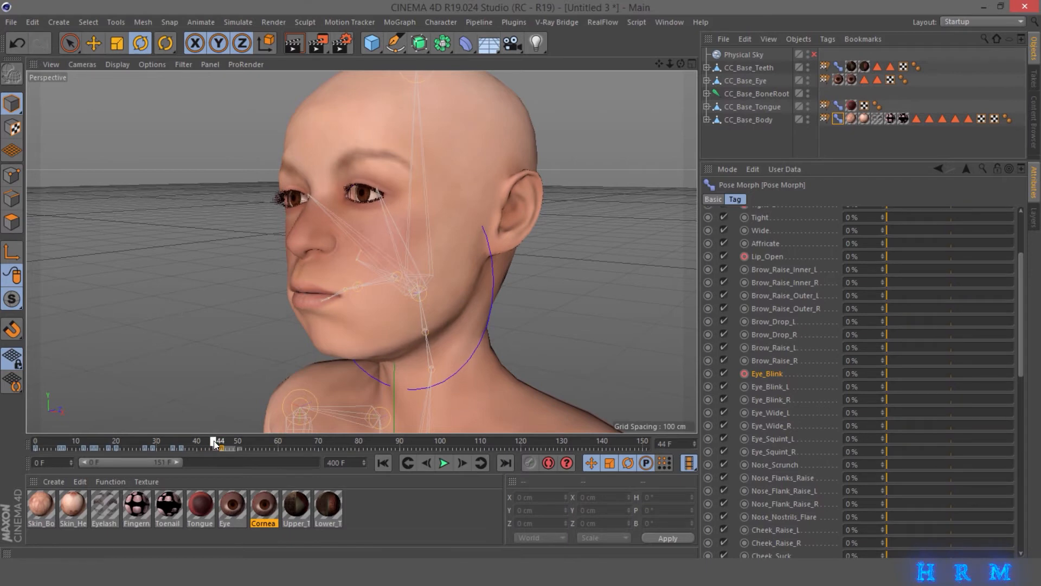
click(744, 373)
click(461, 462)
click(461, 462)
click(461, 462)
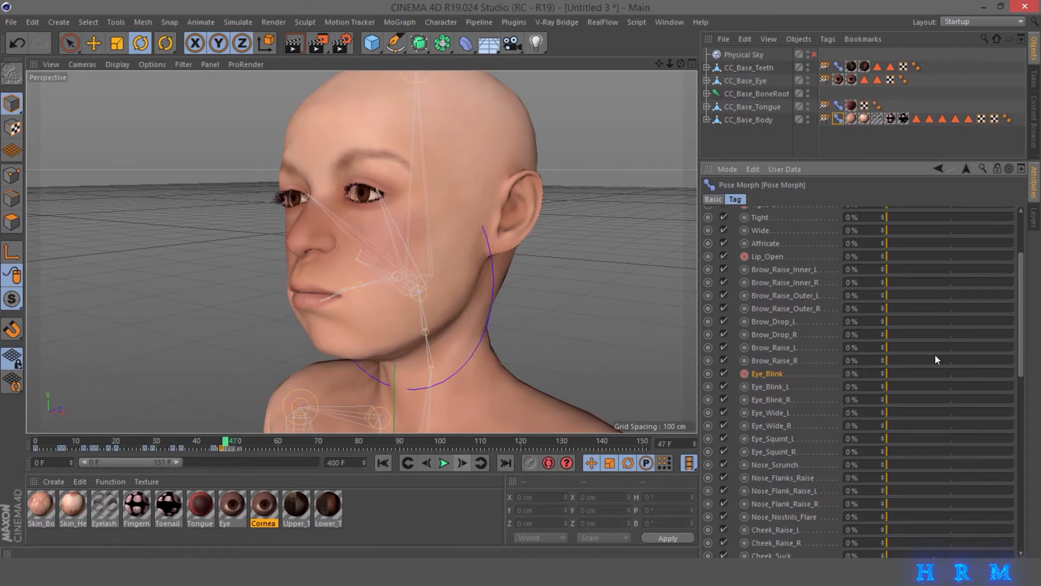
drag(913, 373, 1038, 382)
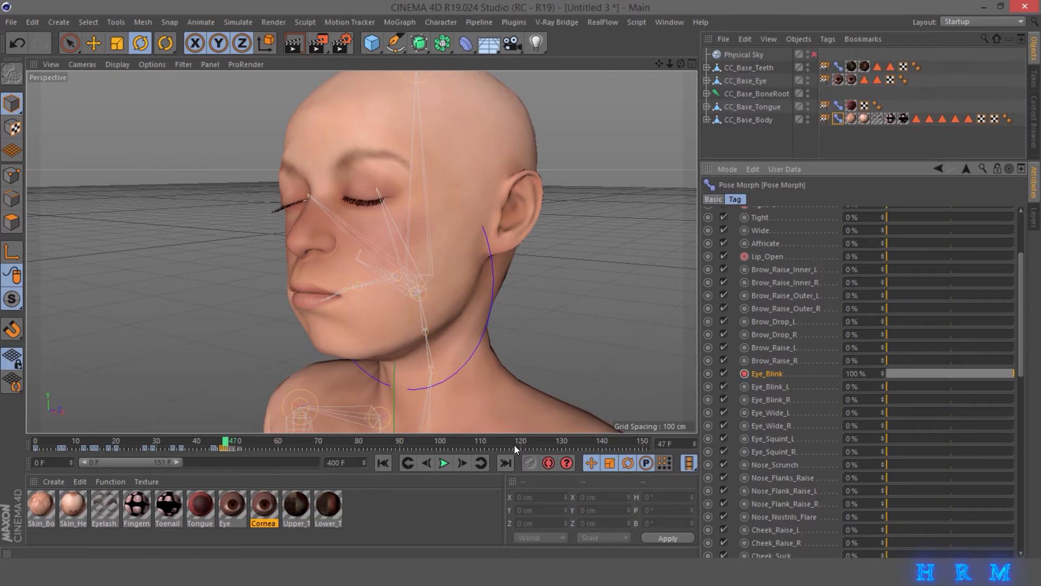
End the second blink with an Eye_Blink keyframe of 0% at frame 50
click(462, 462)
click(463, 462)
click(462, 462)
click(956, 373)
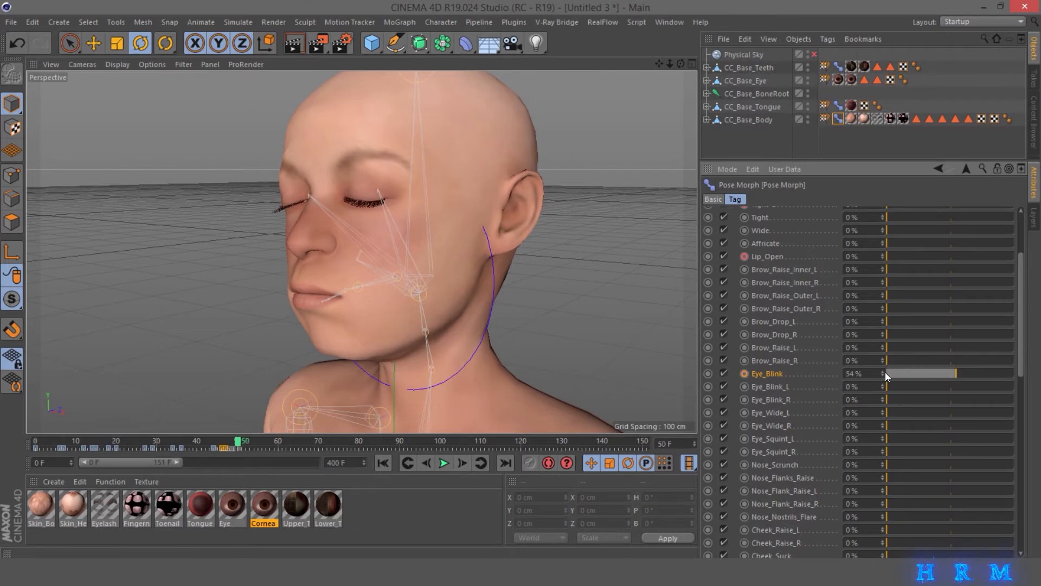
click(886, 374)
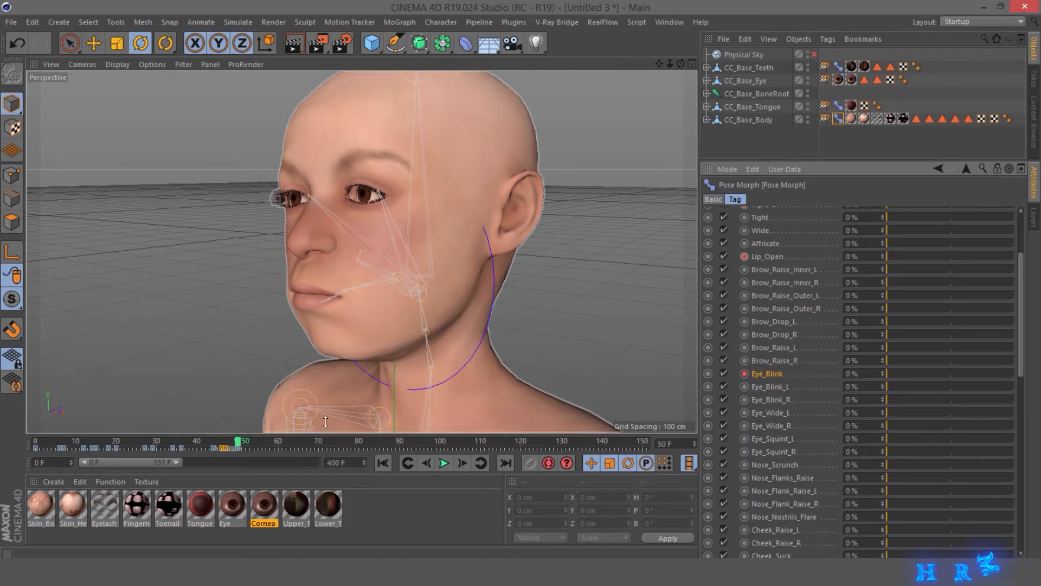
Scrub through the first blink and try out the single-eye blink and brow morphs, returning each to 0%
drag(77, 440, 137, 443)
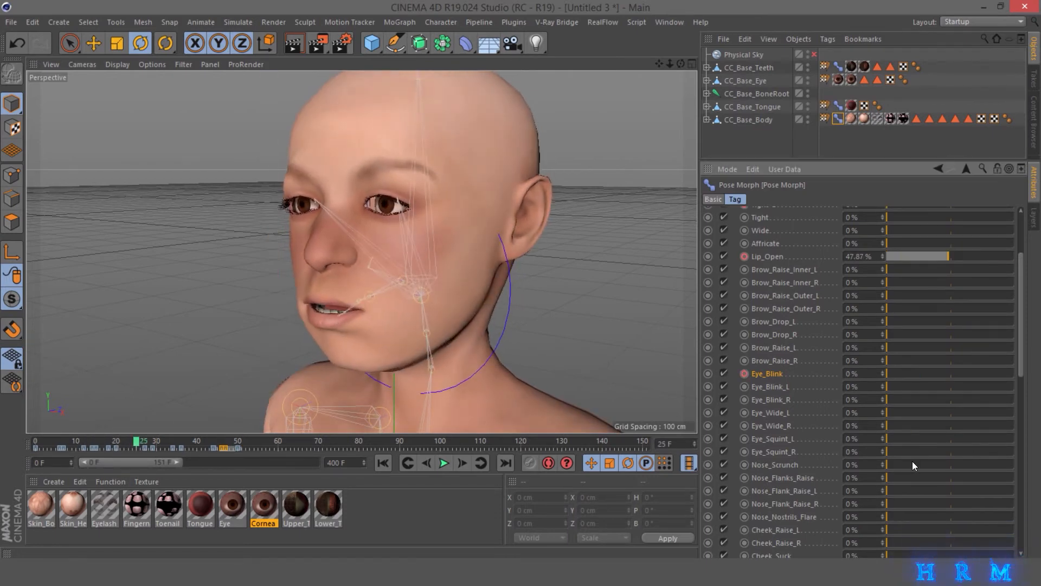
drag(901, 402, 887, 401)
drag(901, 347, 857, 353)
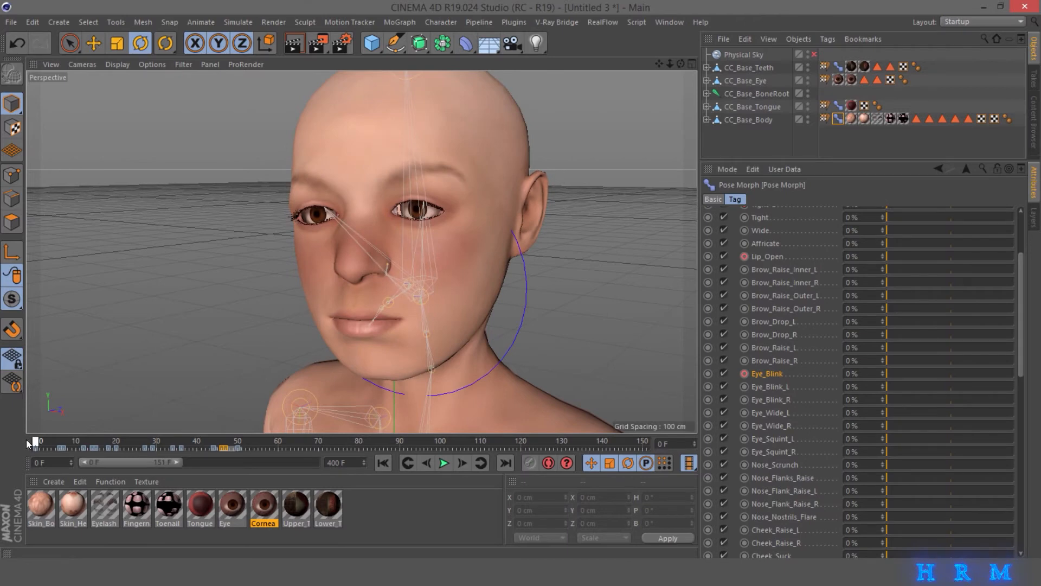
drag(34, 444, 96, 442)
drag(912, 333, 884, 308)
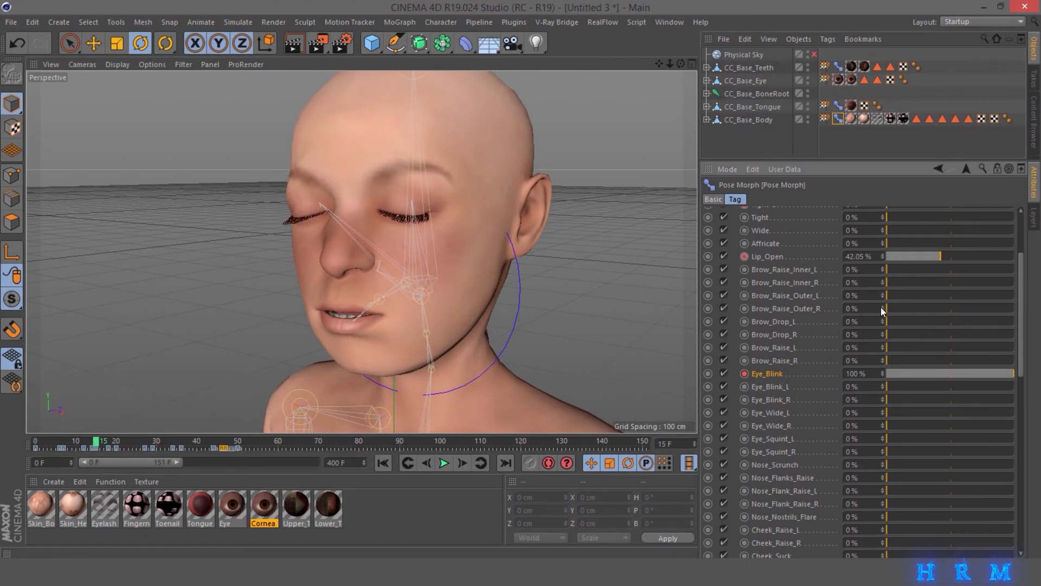
At frame 0, set Brow_Drop_L and Brow_Drop_R to 100% and record keyframes for both
click(38, 440)
drag(914, 322, 1036, 335)
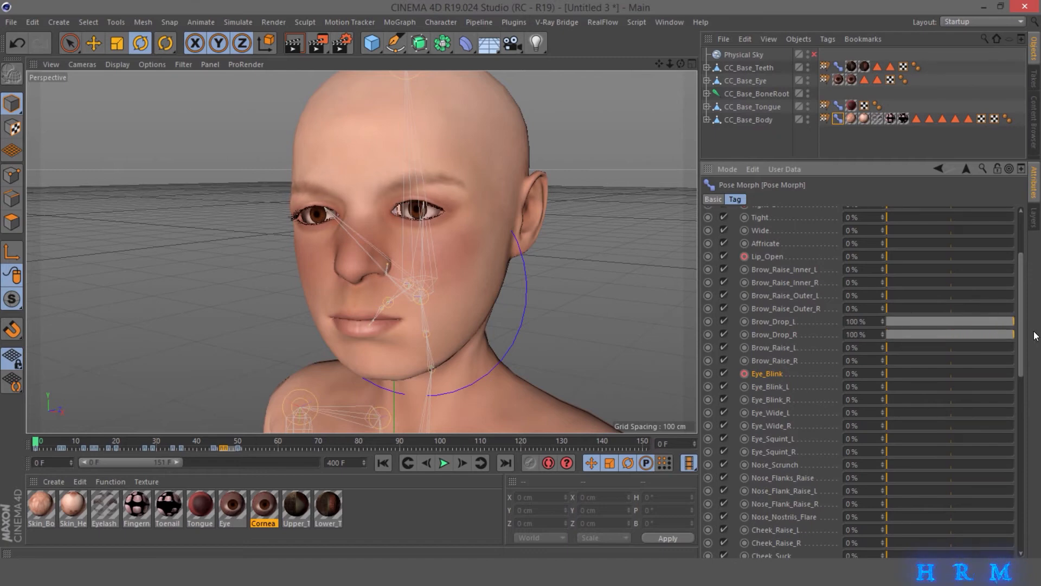
click(744, 321)
At frame 23, return Brow_Drop_L and Brow_Drop_R to 0% and record keyframes for both
click(128, 440)
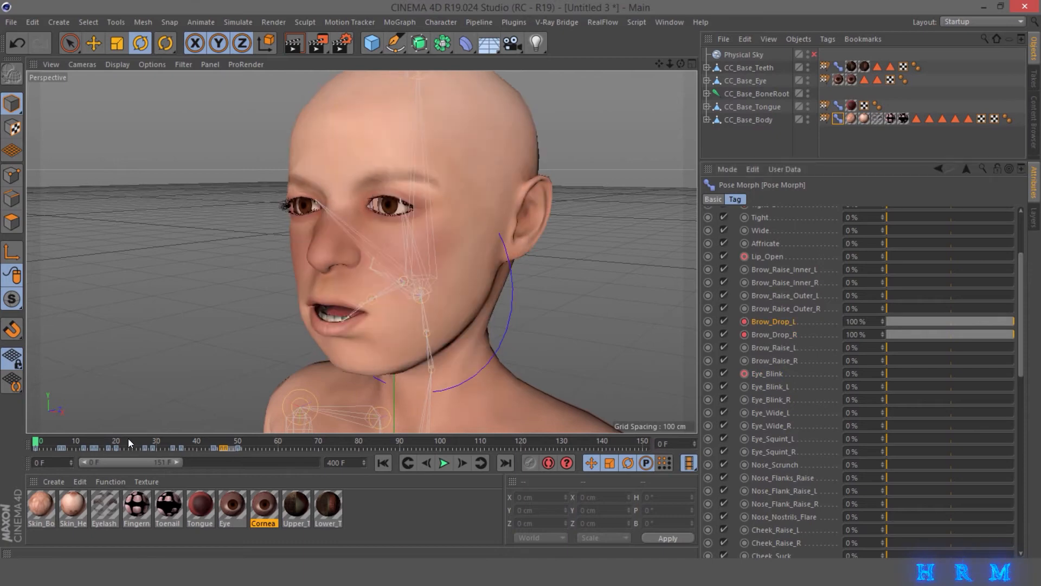
drag(951, 338, 813, 336)
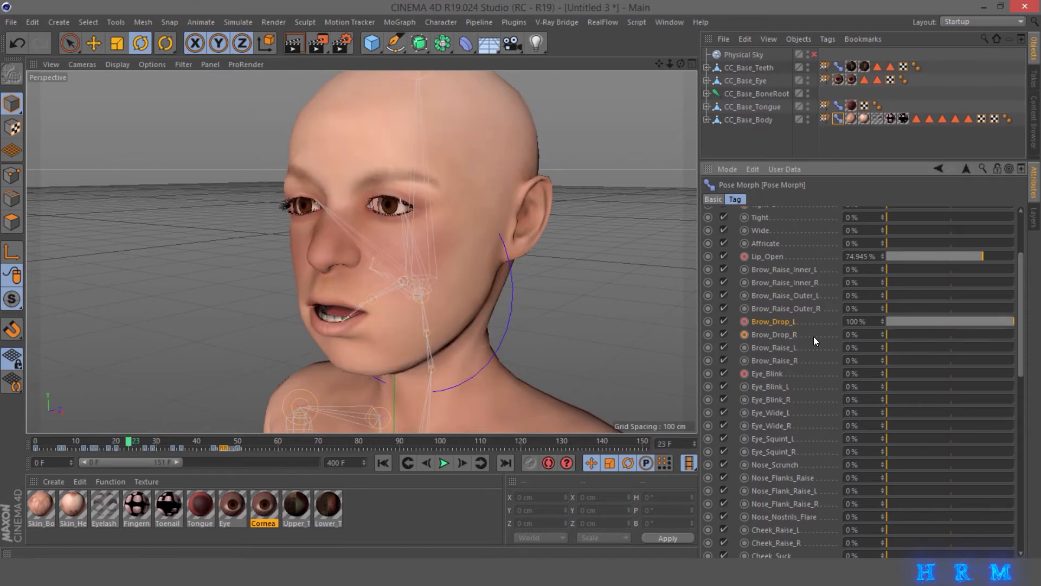
drag(951, 320, 763, 320)
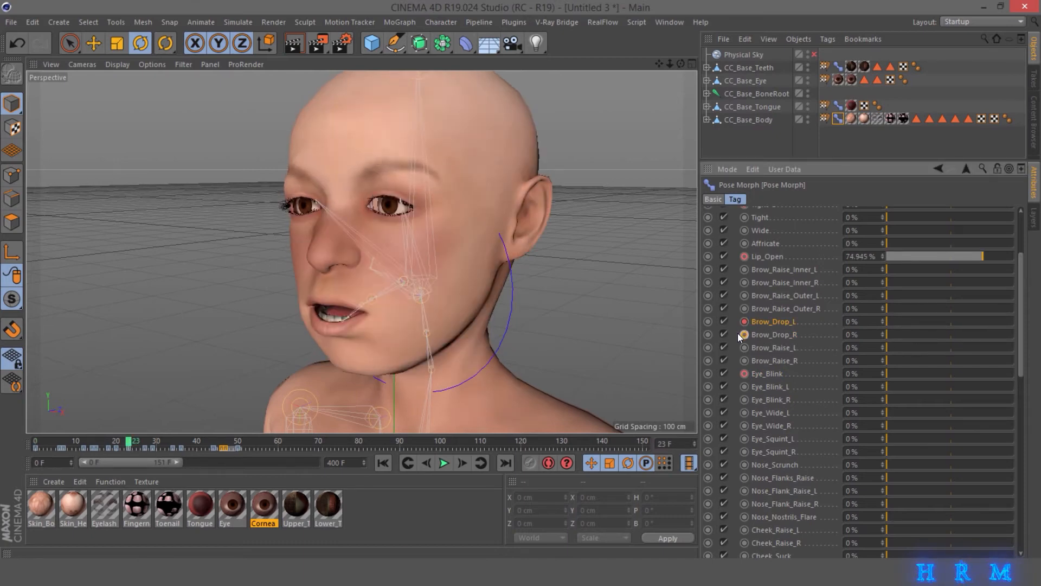
click(743, 334)
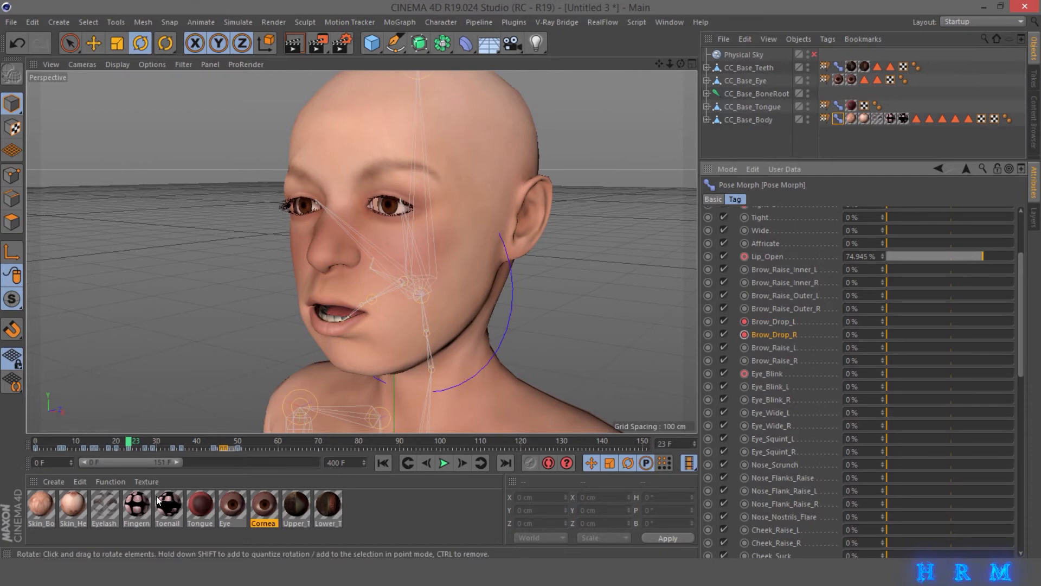
Keyframe Brow_Drop_L and Brow_Drop_R at 48% on frame 44, leaving Brow_Raise_L at 0%
click(212, 440)
click(934, 345)
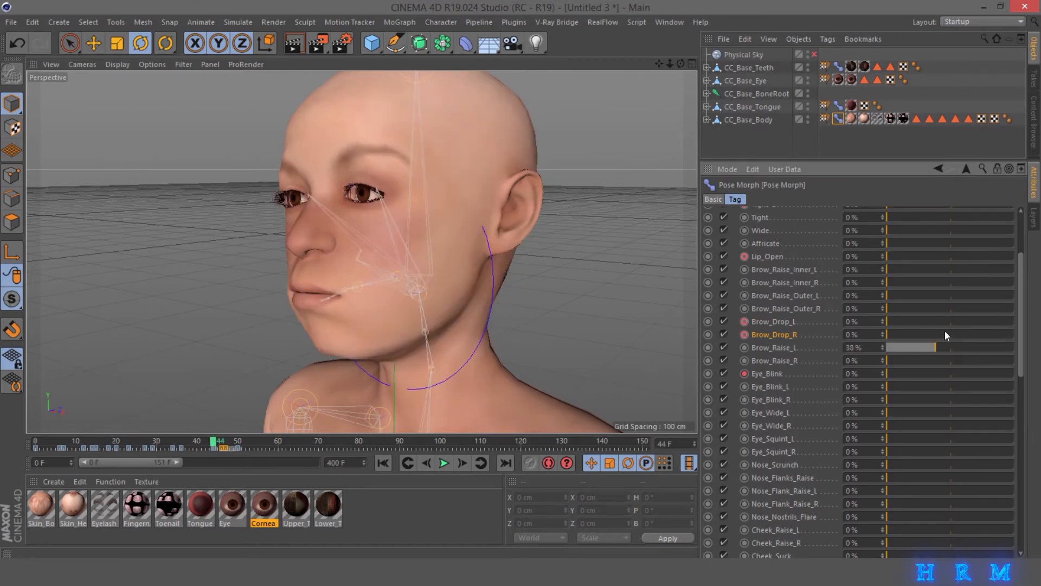
click(948, 332)
drag(939, 348, 835, 344)
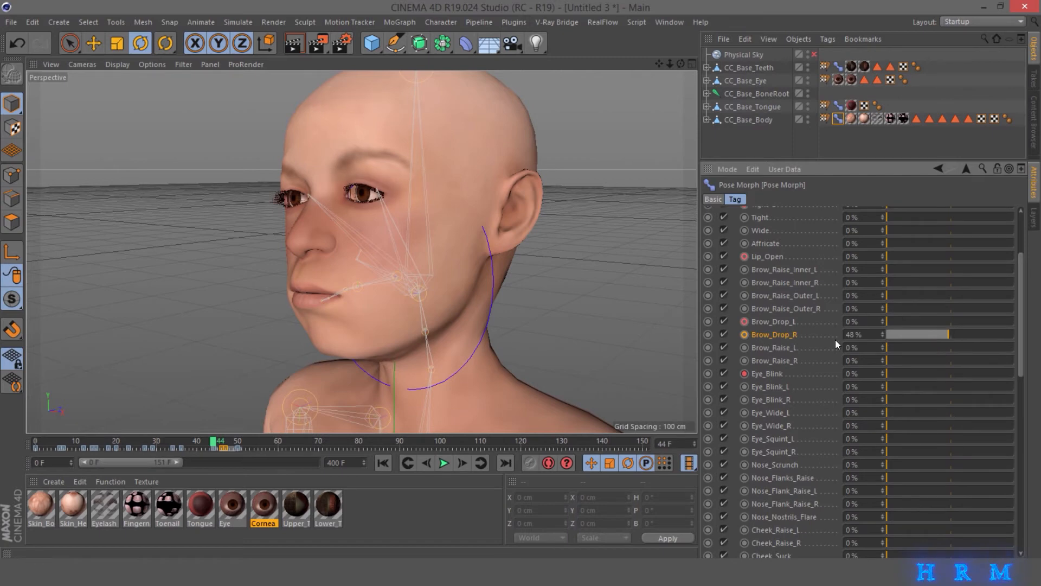
click(948, 321)
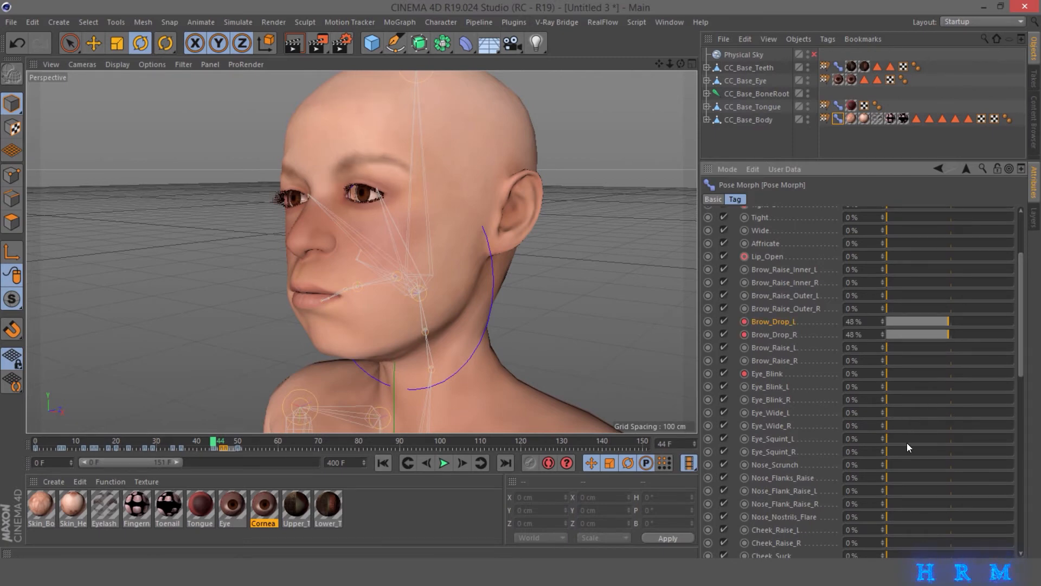
Try out the smile, cheek and nostril morphs around frames 44 to 52, returning each to 0%
scroll(862, 425, down, 5)
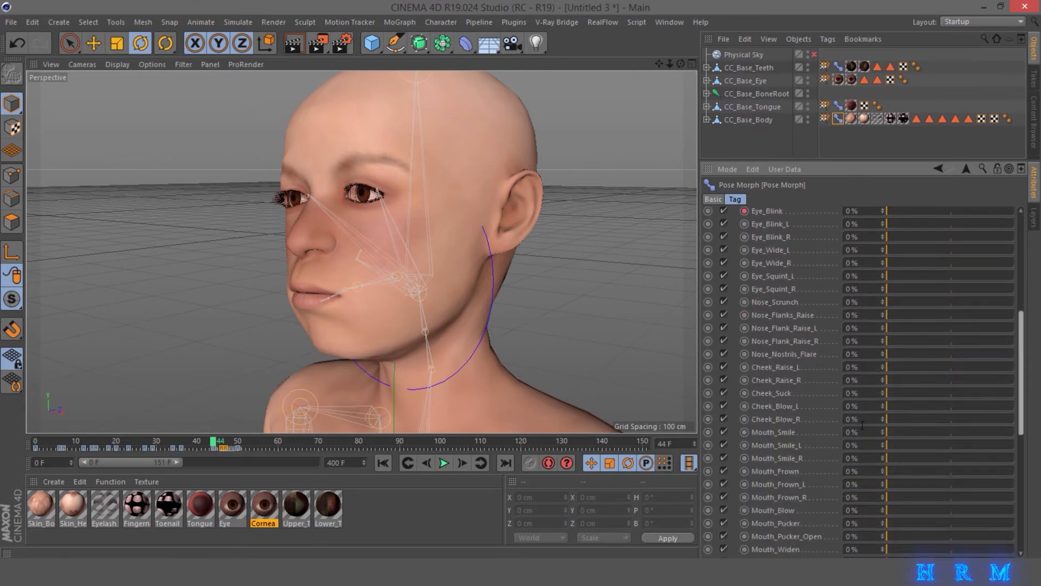
drag(892, 432, 846, 431)
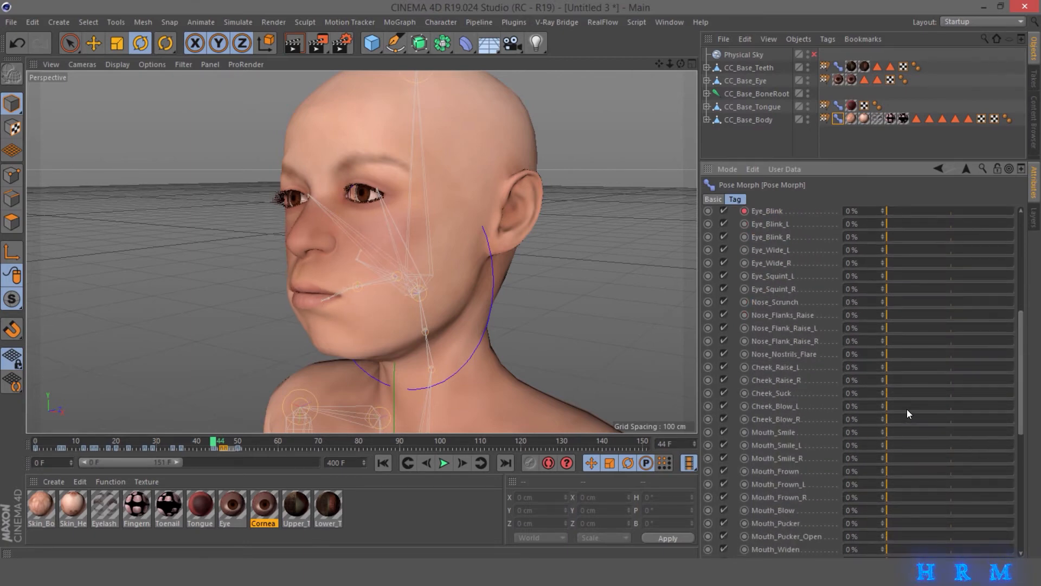
drag(907, 408, 860, 405)
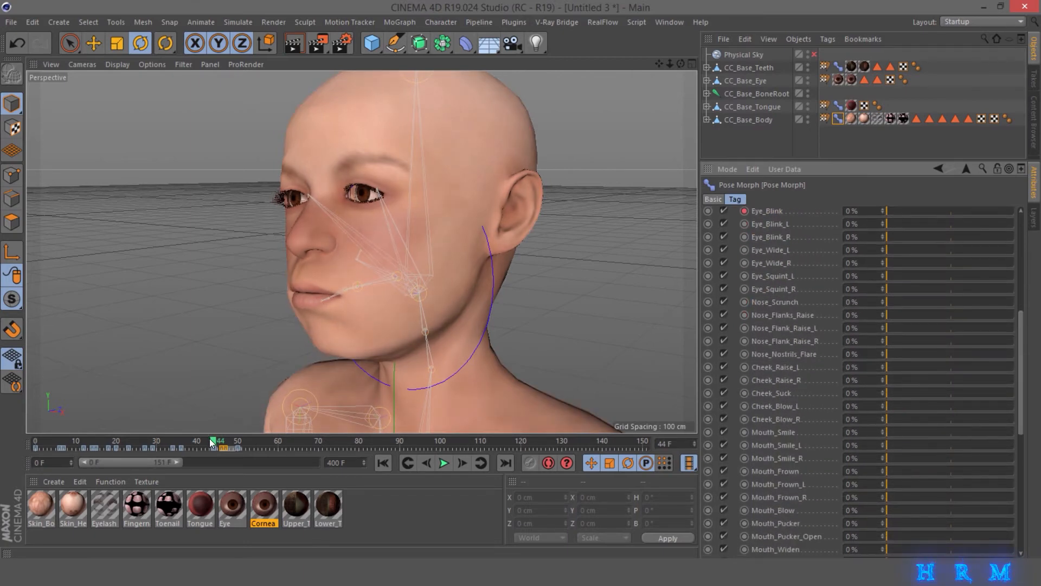
drag(211, 442, 245, 442)
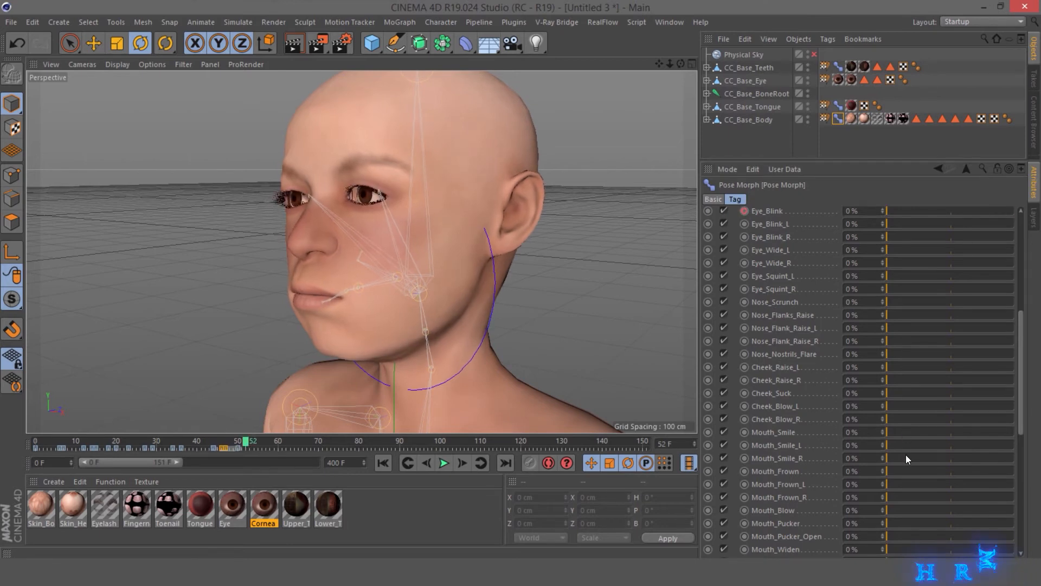
drag(907, 379, 875, 362)
drag(680, 64, 717, 68)
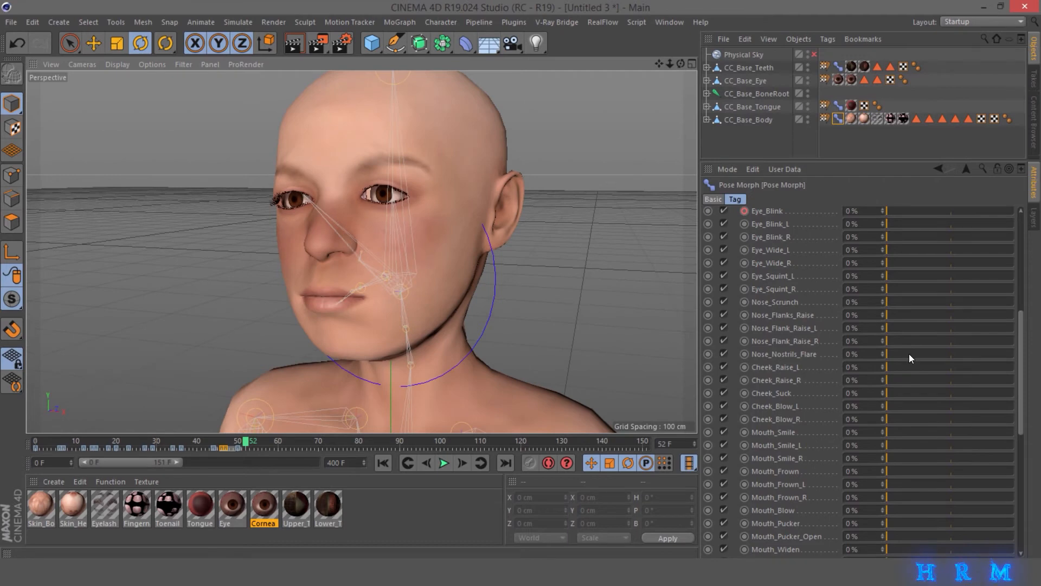
drag(909, 354, 783, 369)
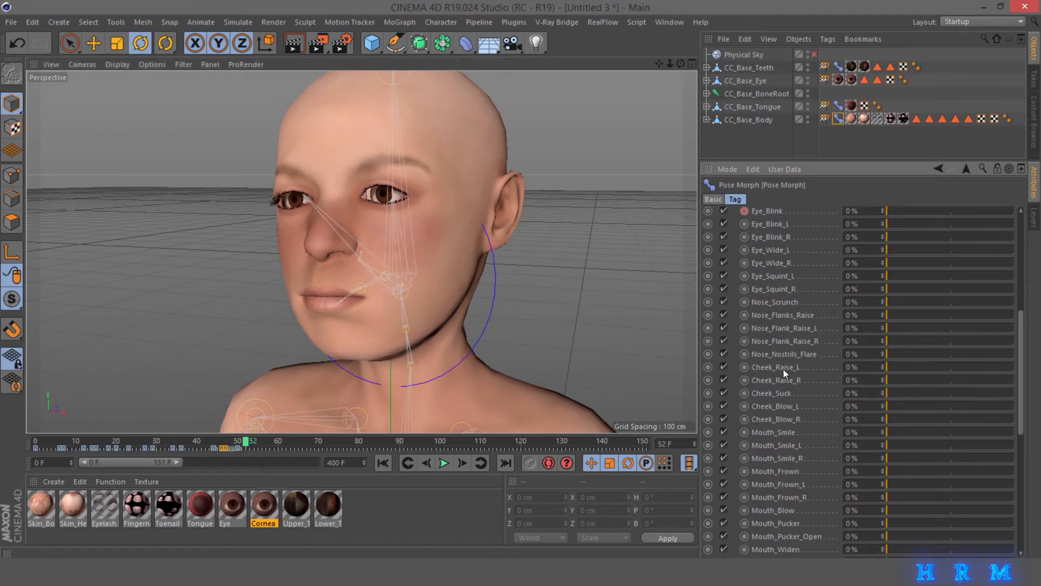
Set Nose_Nostrils_Flare to 100% and record its keyframe at frame 37
drag(906, 353, 1040, 385)
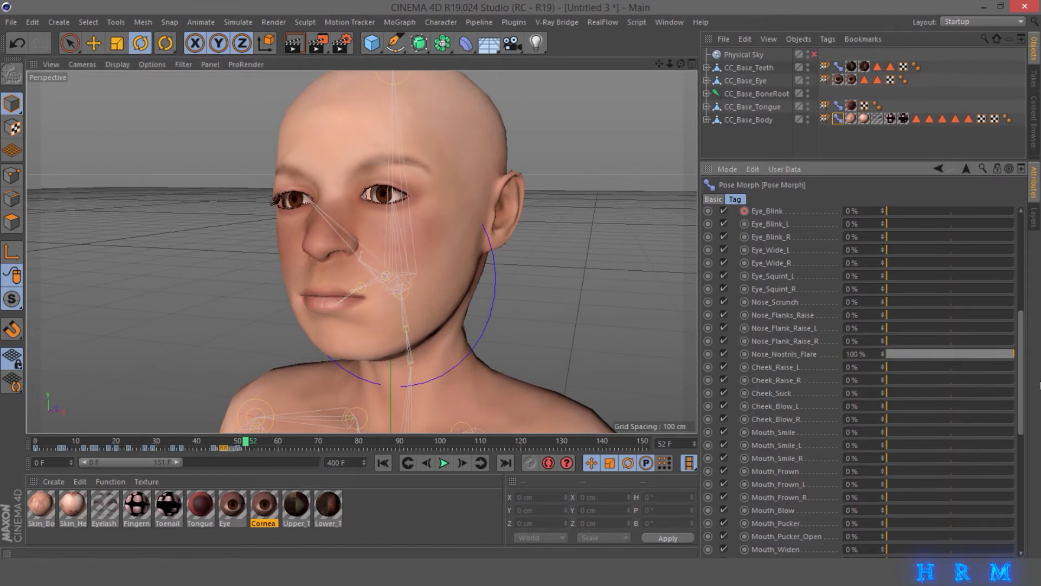
click(185, 441)
click(741, 354)
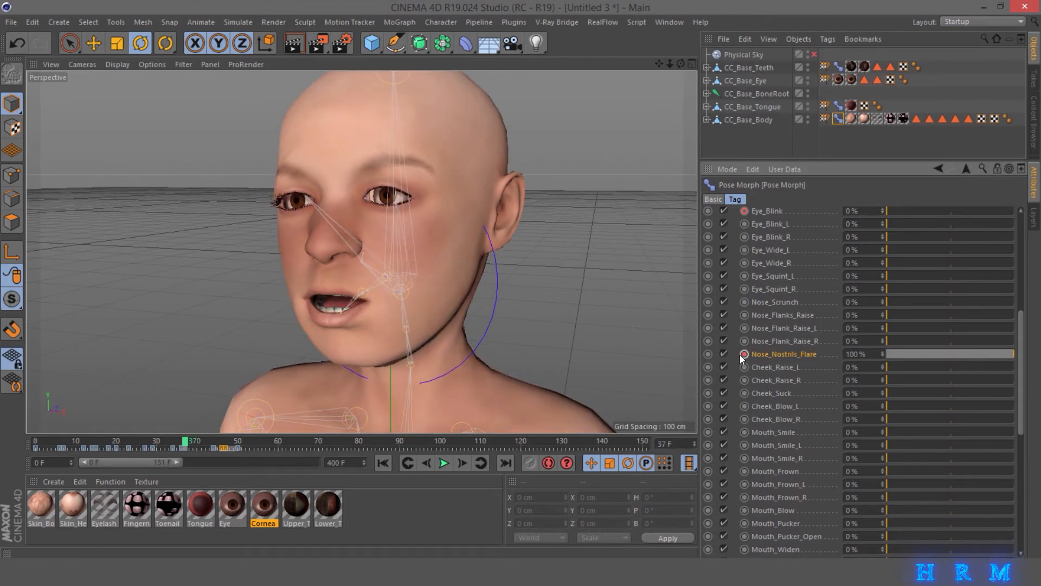
Limit the nostril flare by keyframing Nose_Nostrils_Flare at 0% on frames 49 and 31
click(228, 441)
drag(228, 441, 234, 442)
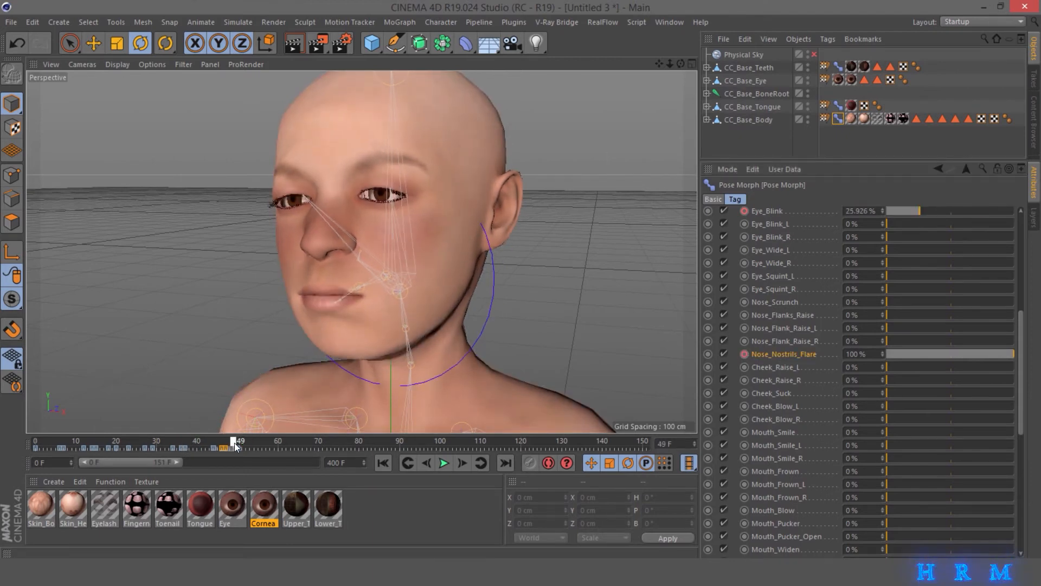
drag(942, 357, 868, 355)
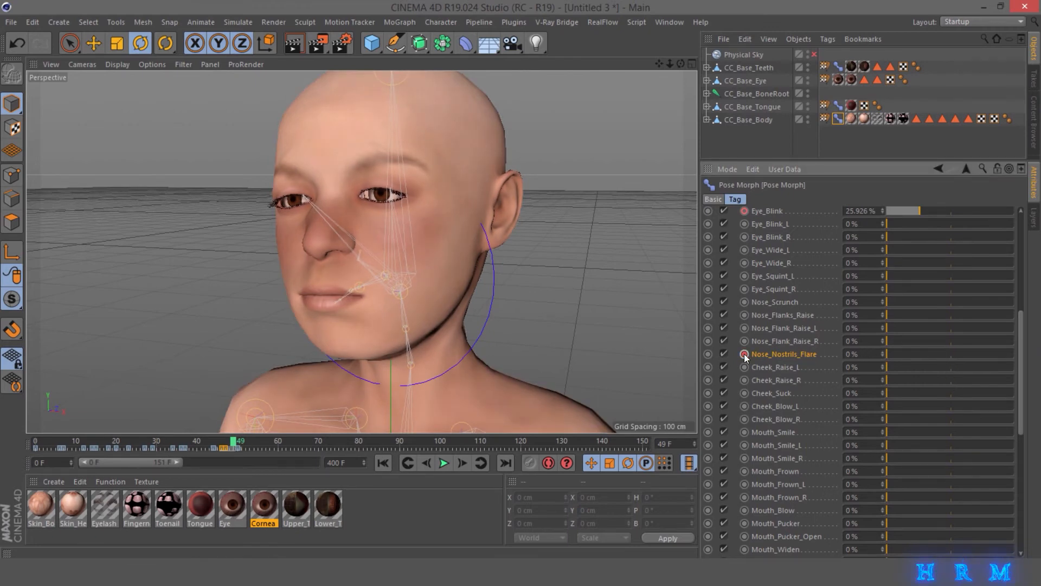
ctrl+click(744, 353)
click(162, 441)
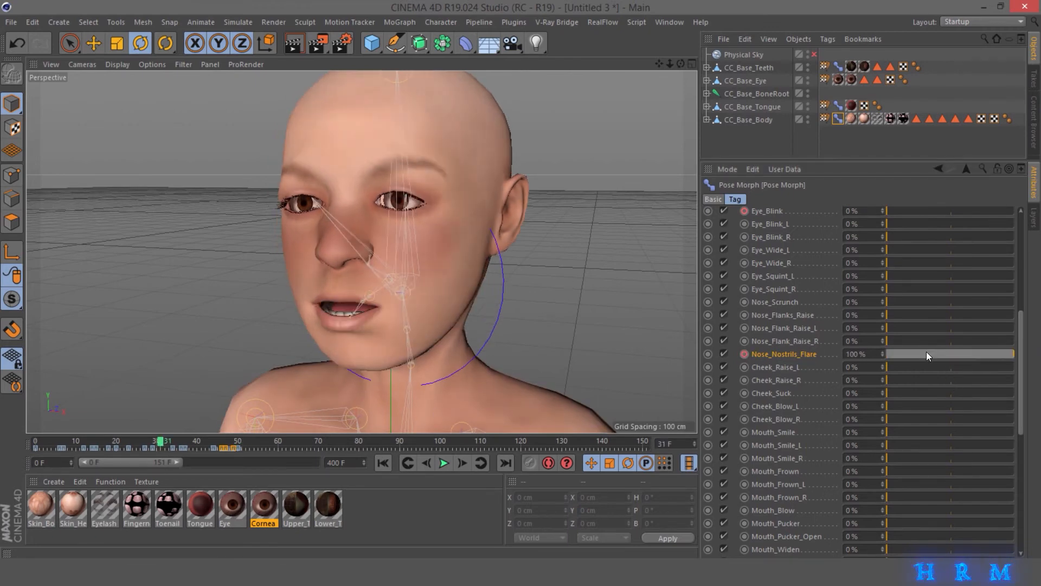
ctrl+click(744, 354)
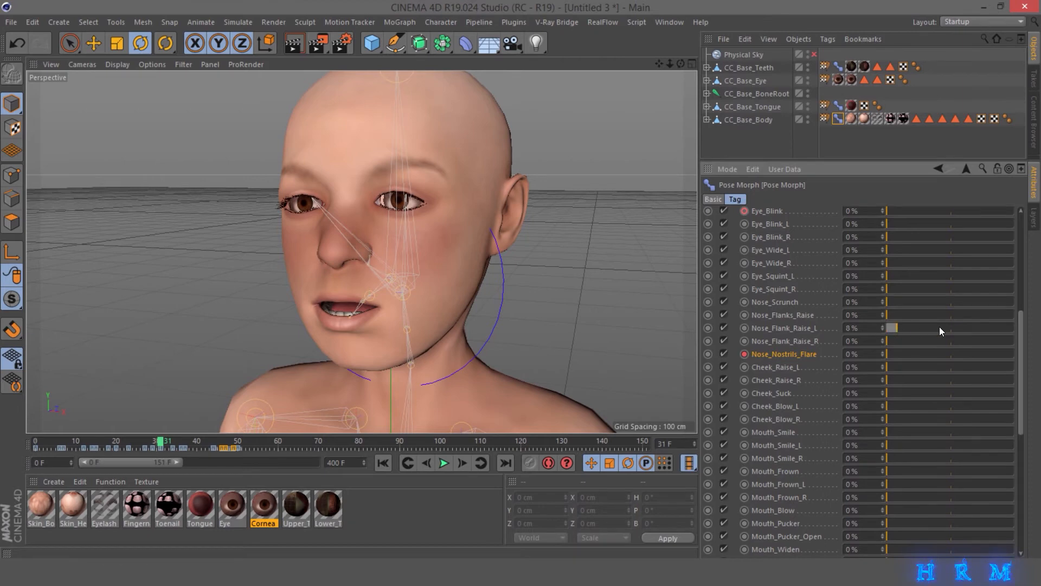
Record a keyframe for Nose_Flanks_Raise at 0% on frame 18
drag(916, 315, 228, 402)
drag(53, 438, 107, 441)
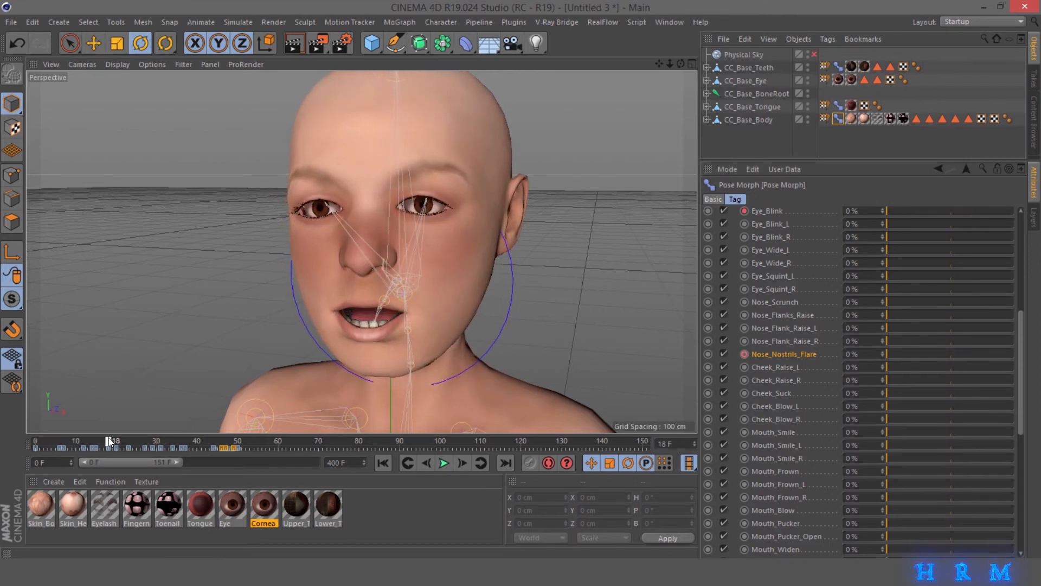
drag(900, 329, 937, 311)
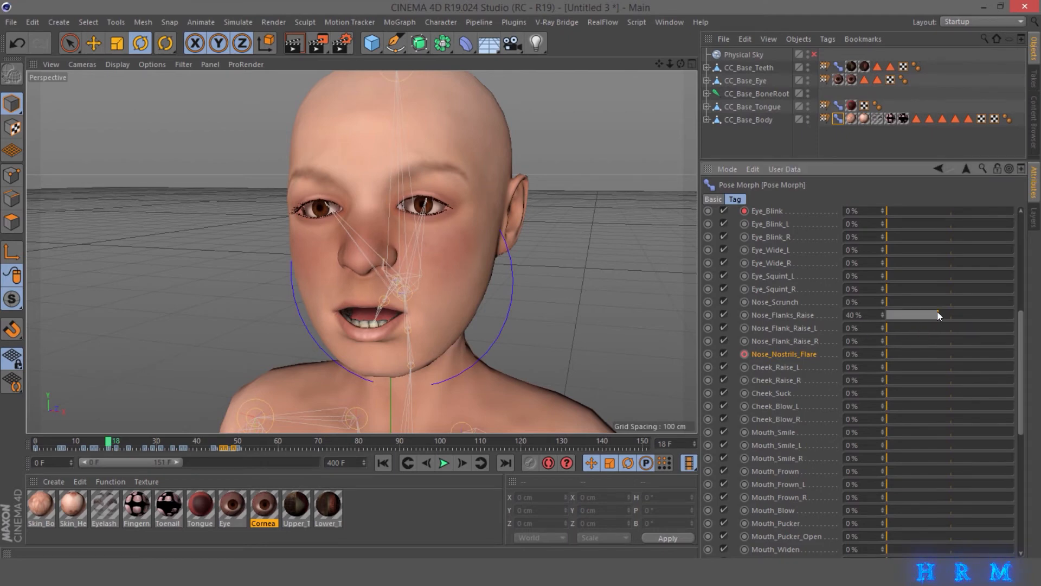
click(745, 315)
Keyframe Nose_Flanks_Raise at 100% on frame 26 and at 0% on frame 41
click(456, 458)
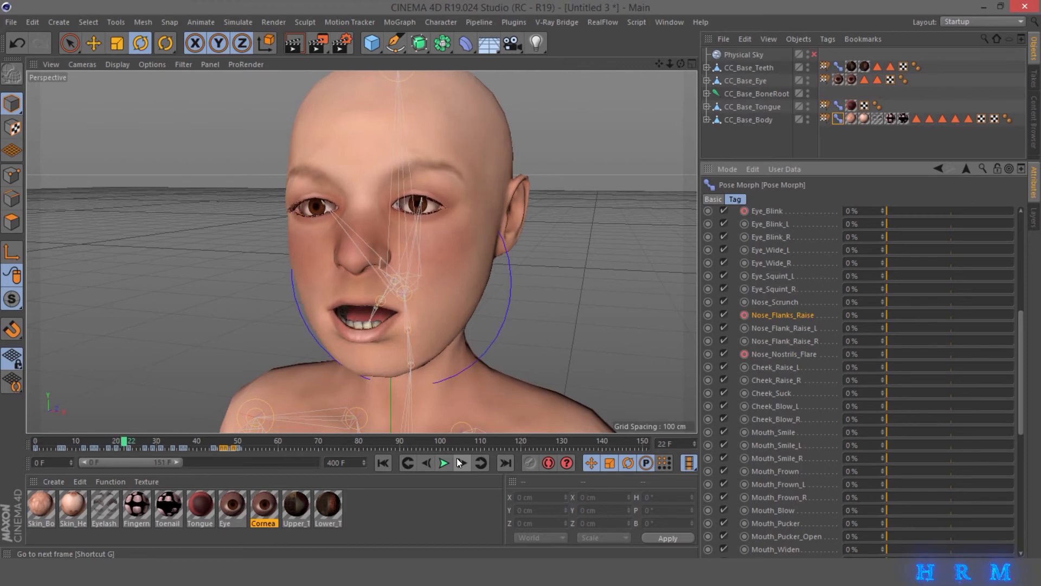
drag(946, 319, 1012, 324)
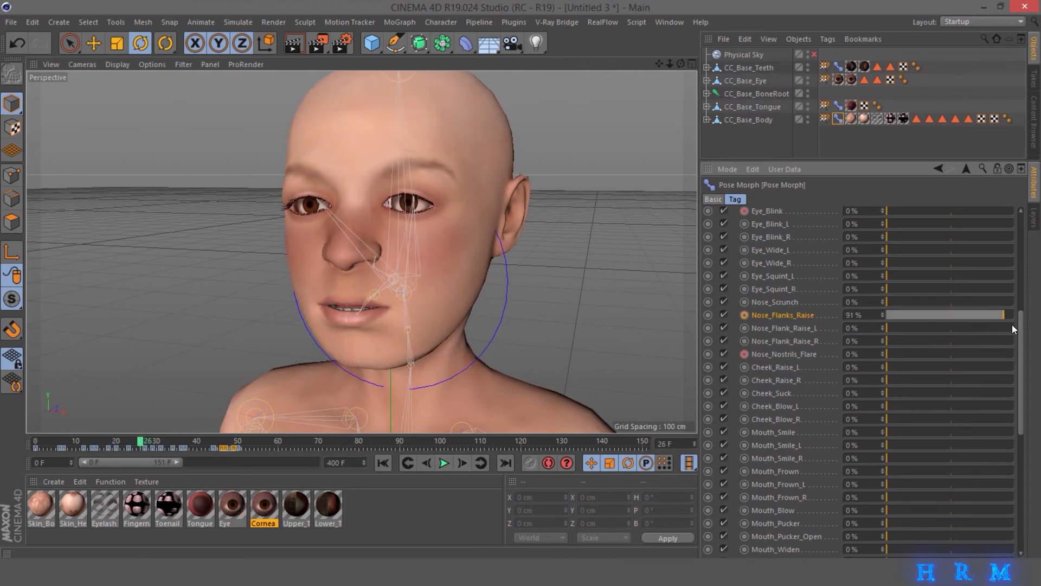
click(747, 316)
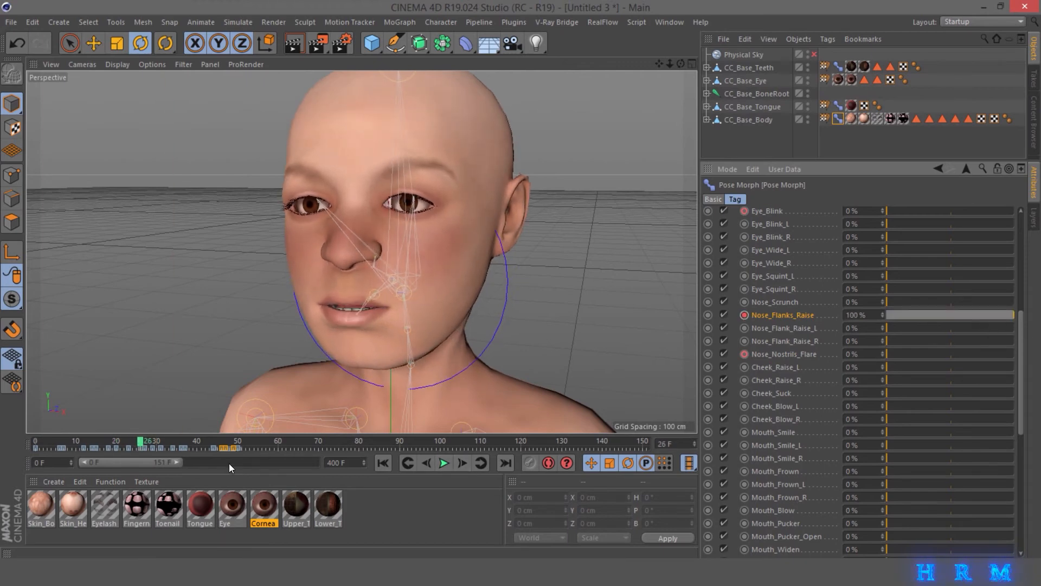
click(200, 443)
drag(921, 314, 873, 313)
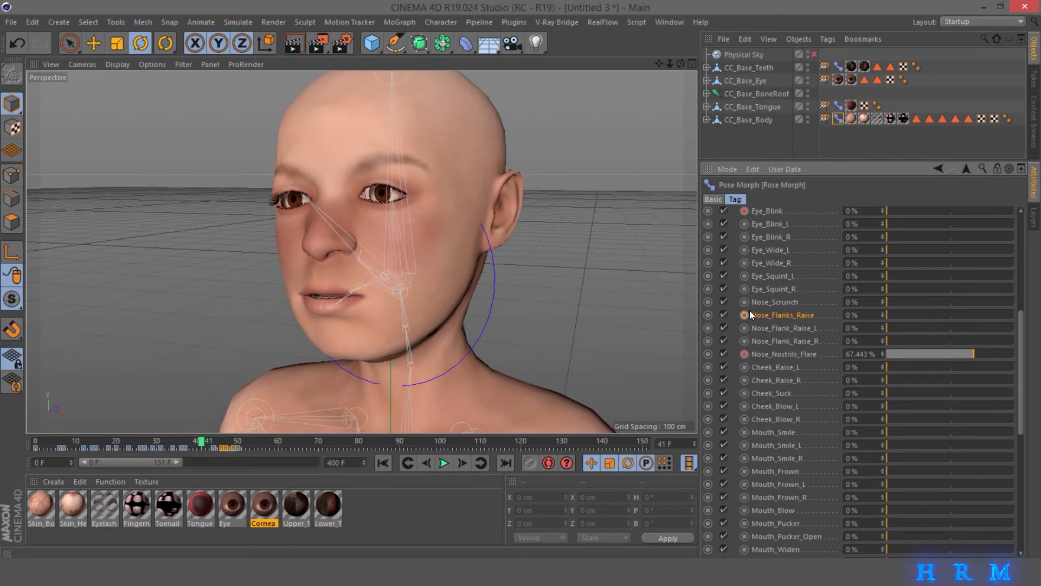
click(745, 314)
Try out the eye squint and eye widening morphs at frame 58, returning them to 0%
drag(203, 442, 270, 442)
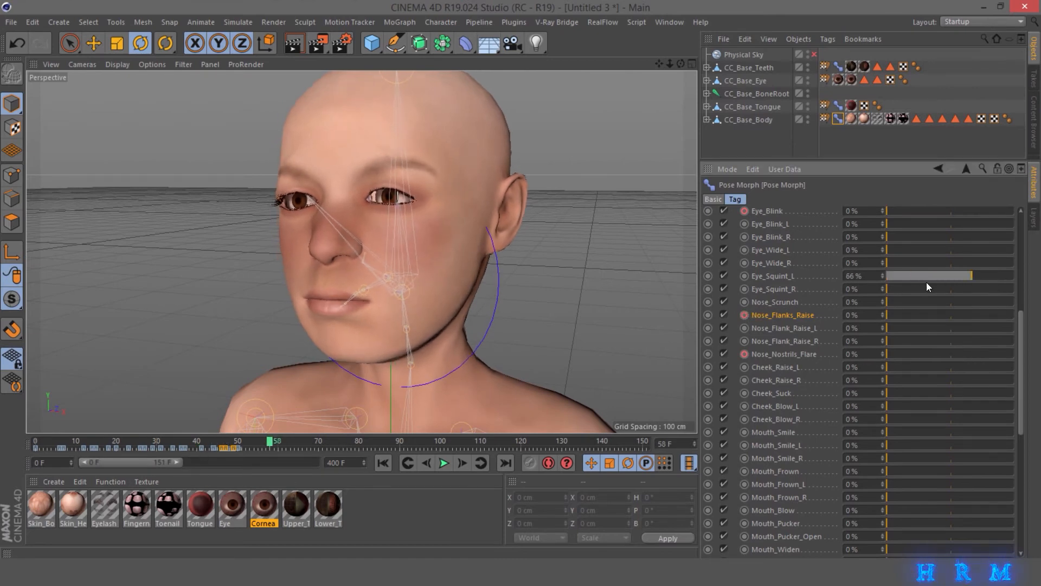
drag(920, 247, 838, 254)
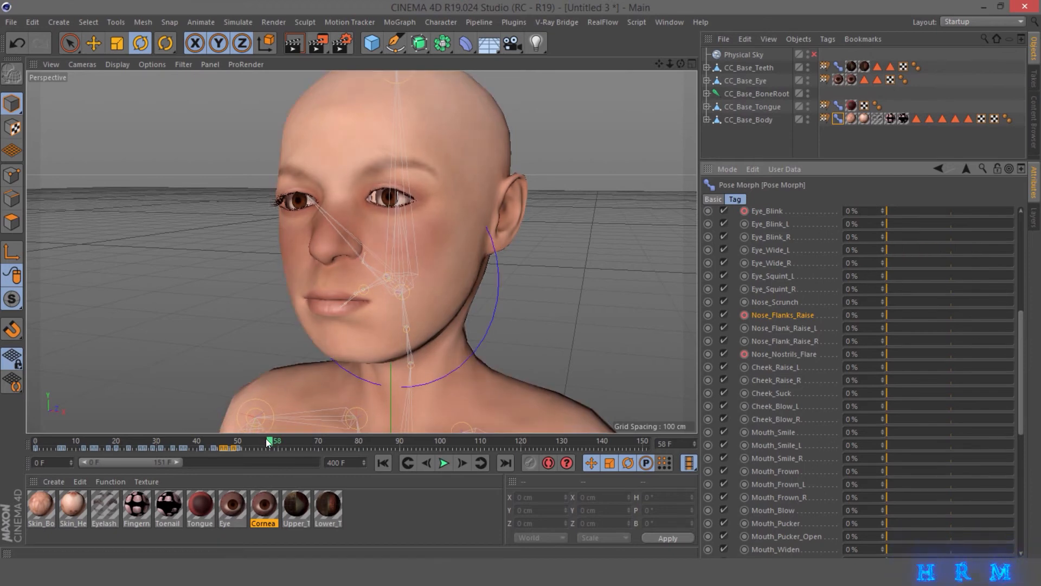
Enable the Physical Sky and render the animation to the Picture Viewer
drag(666, 67, 662, 80)
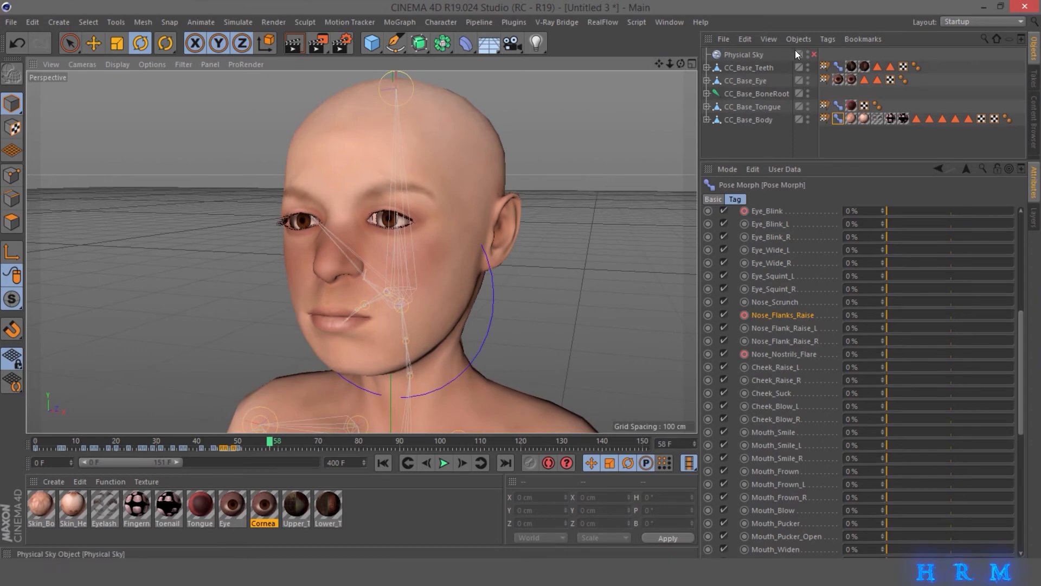
click(809, 54)
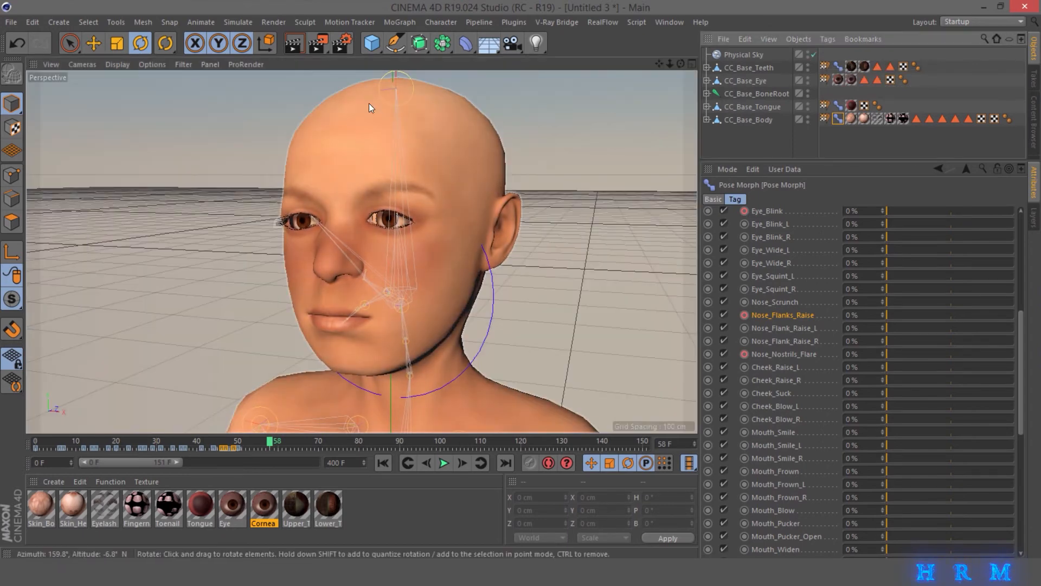
click(319, 43)
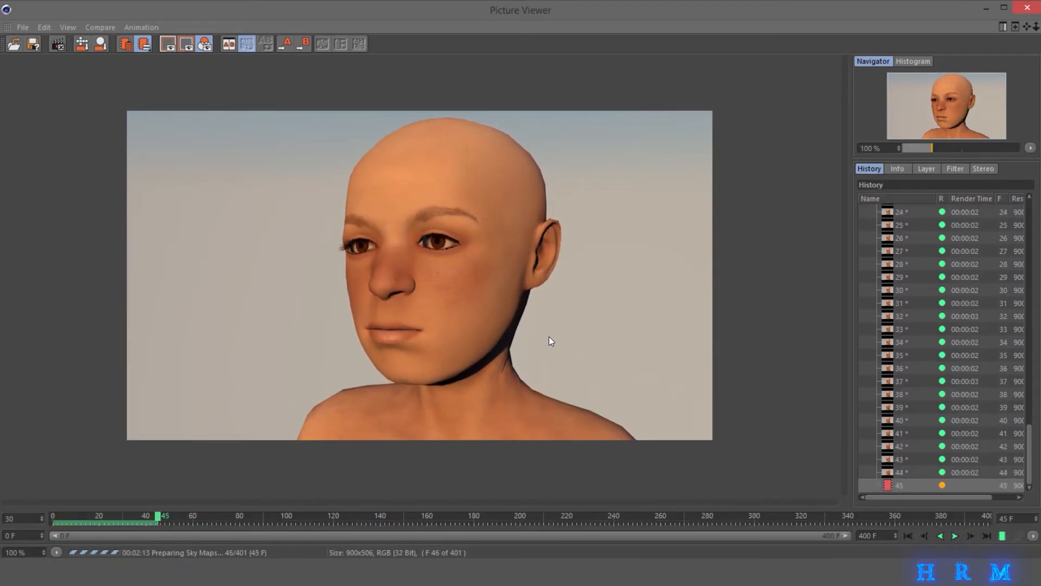
Play back the rendered frames, stop the render and close the Picture Viewer
click(955, 536)
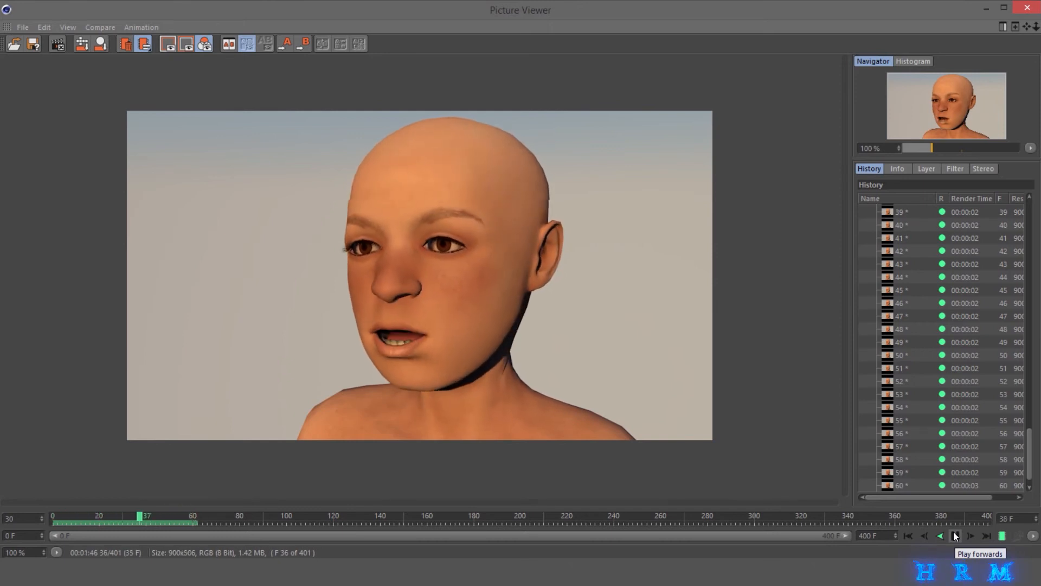
click(955, 536)
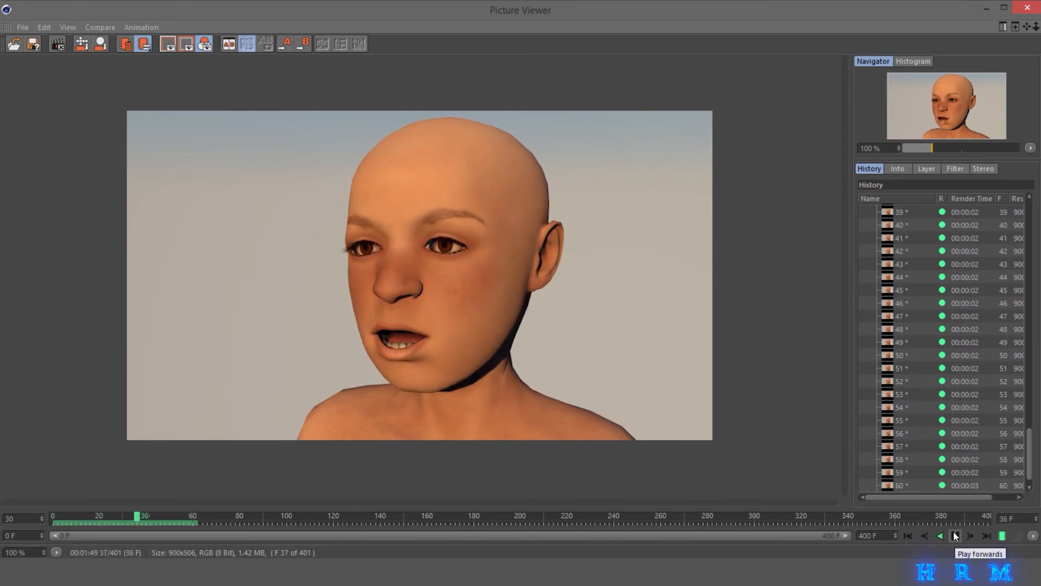
click(1027, 7)
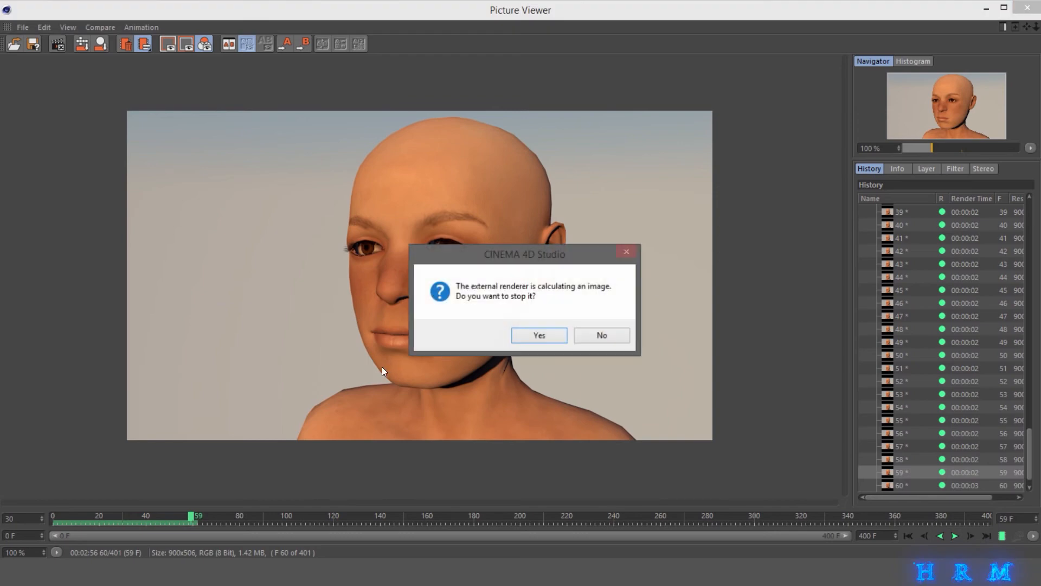
click(530, 335)
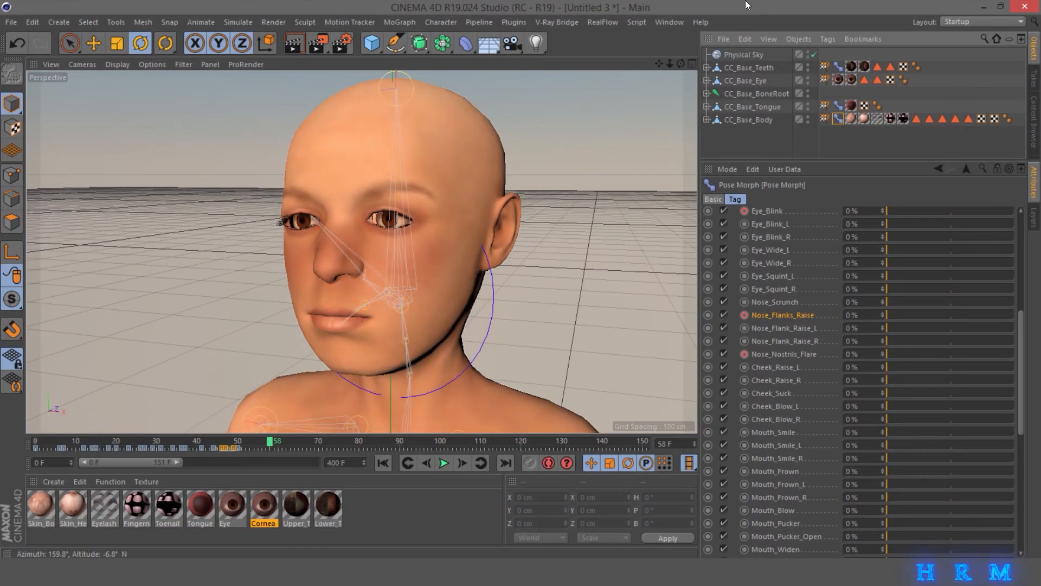
Open the Dope Sheet timeline and expand the Pose Morph tracks and the Eye_Blink Strength curve
click(670, 22)
click(700, 140)
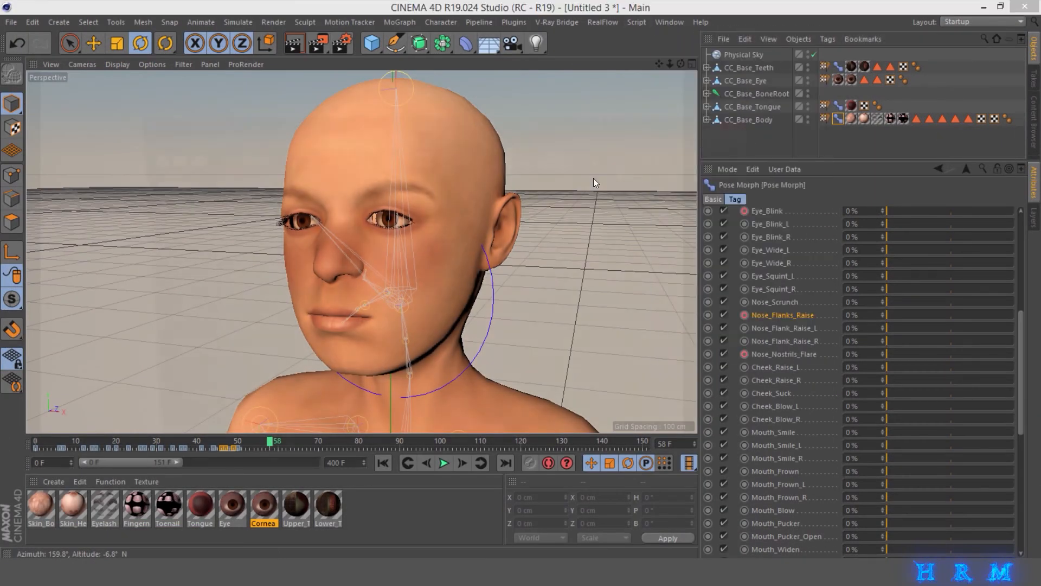
click(723, 120)
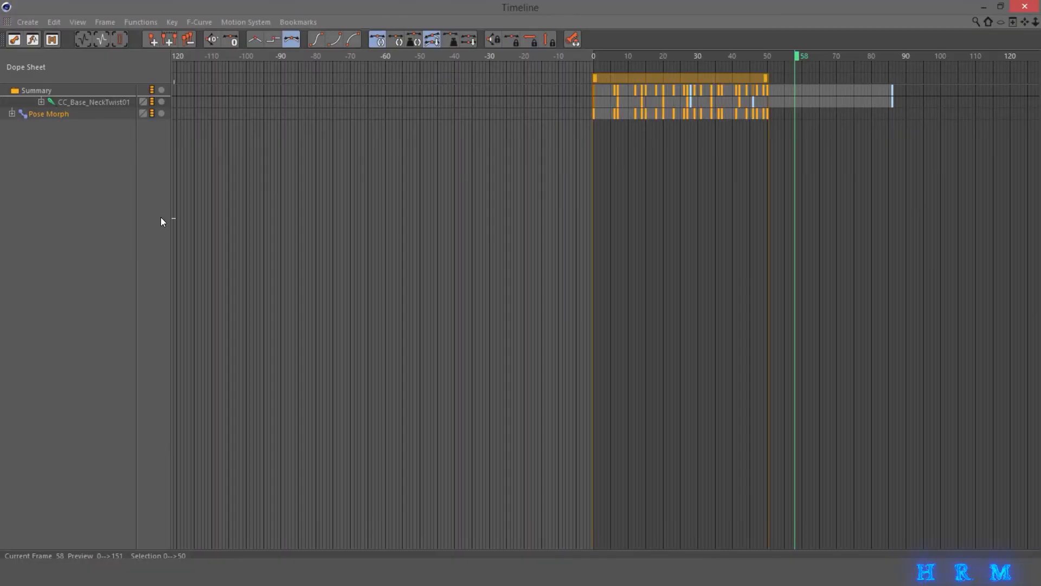
click(11, 113)
click(48, 236)
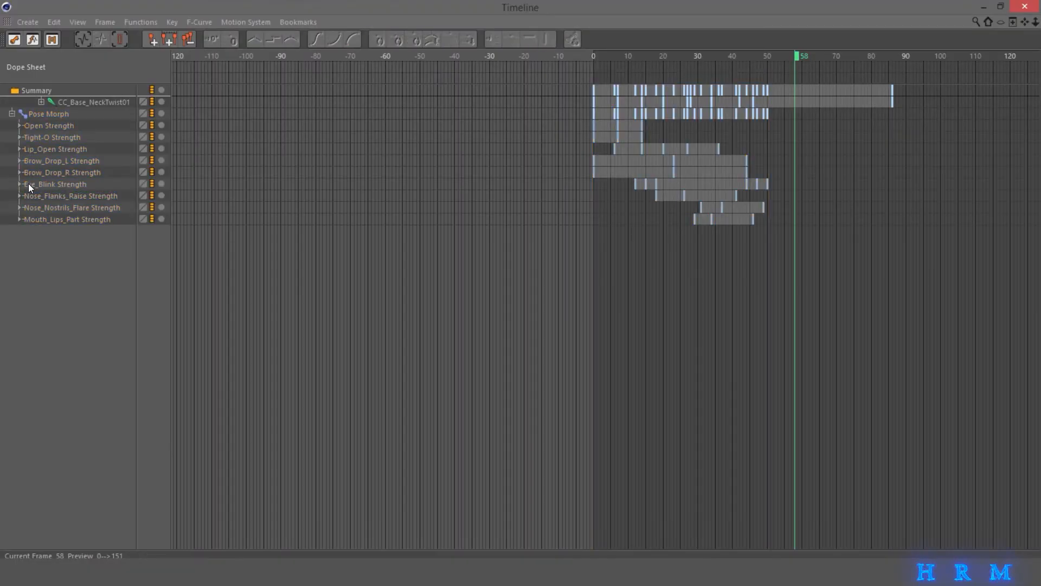
click(54, 184)
click(20, 185)
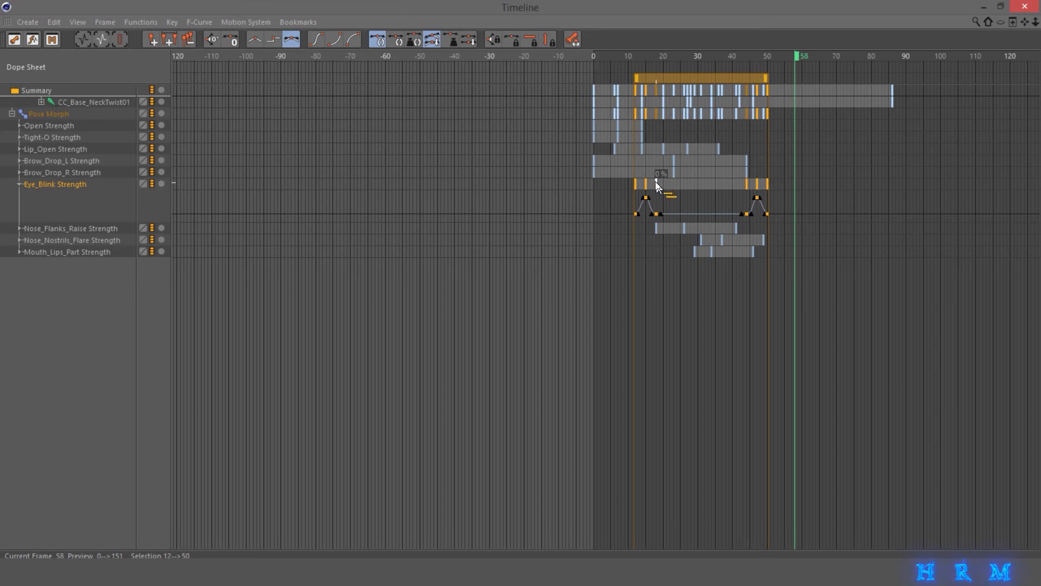
Lengthen the first eye blink by moving its outer Eye_Blink Strength keys to frames 11 and 19
click(586, 258)
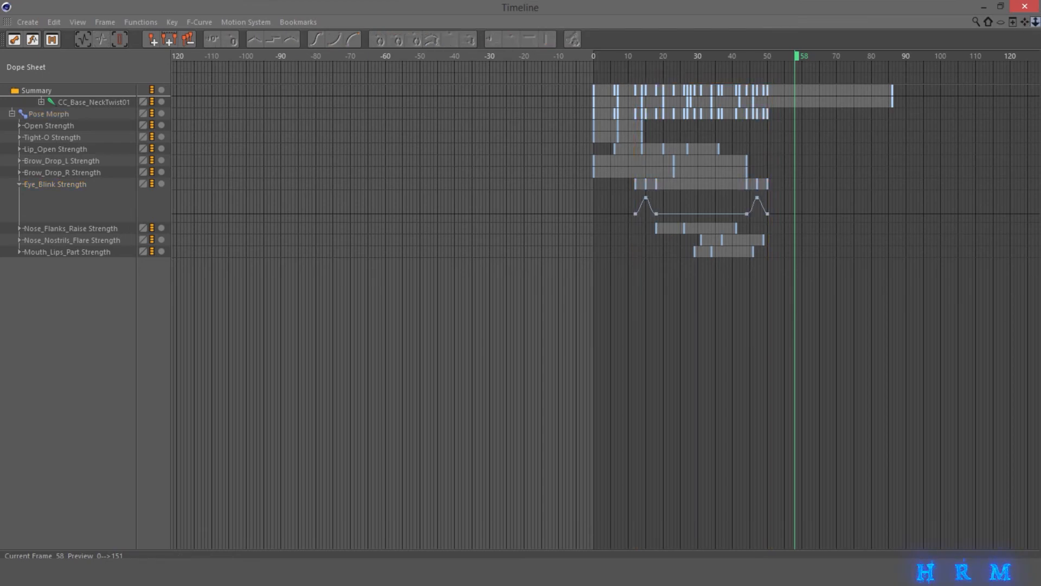
drag(1035, 22, 1040, 23)
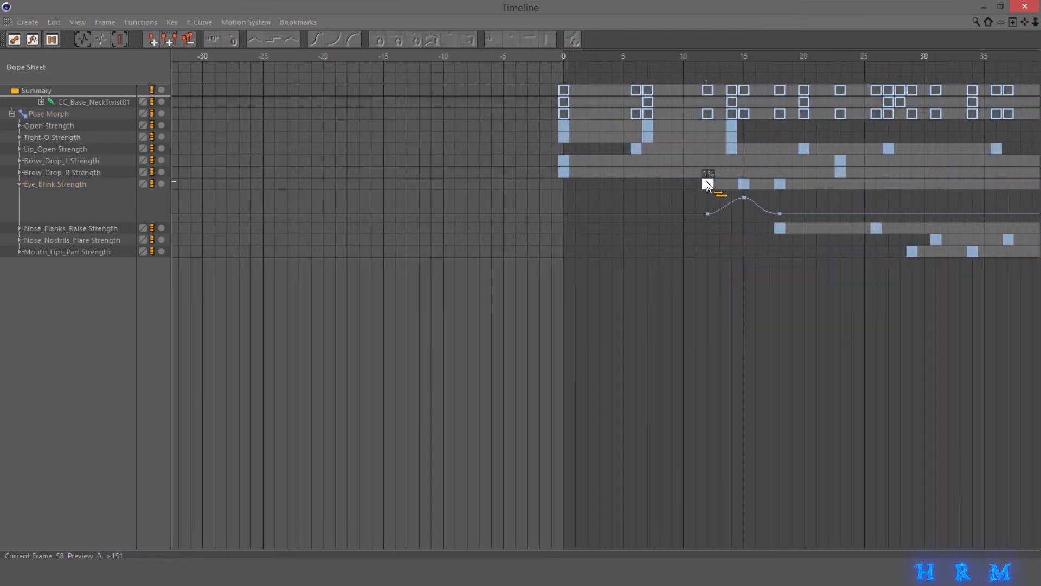
mouse_move(706, 183)
mouse_down()
mouse_move(688, 183)
mouse_move(715, 184)
mouse_move(695, 187)
mouse_up()
drag(780, 184, 789, 189)
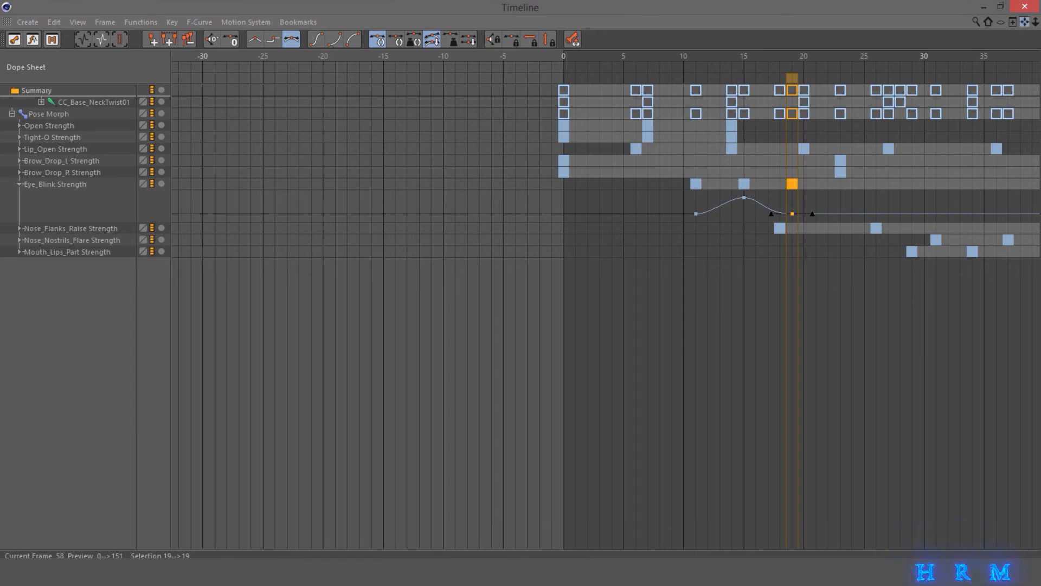
Lengthen the second eye blink by moving its outer keys to frames 43 and 51, and close the timeline
drag(1024, 22, 557, 22)
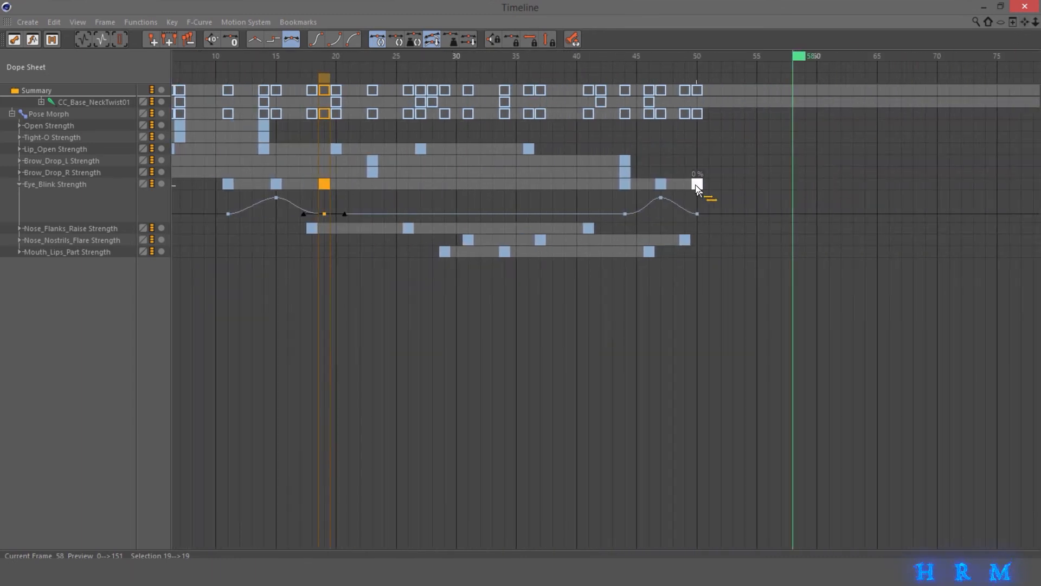
drag(695, 185, 704, 186)
drag(620, 184, 616, 184)
click(1030, 5)
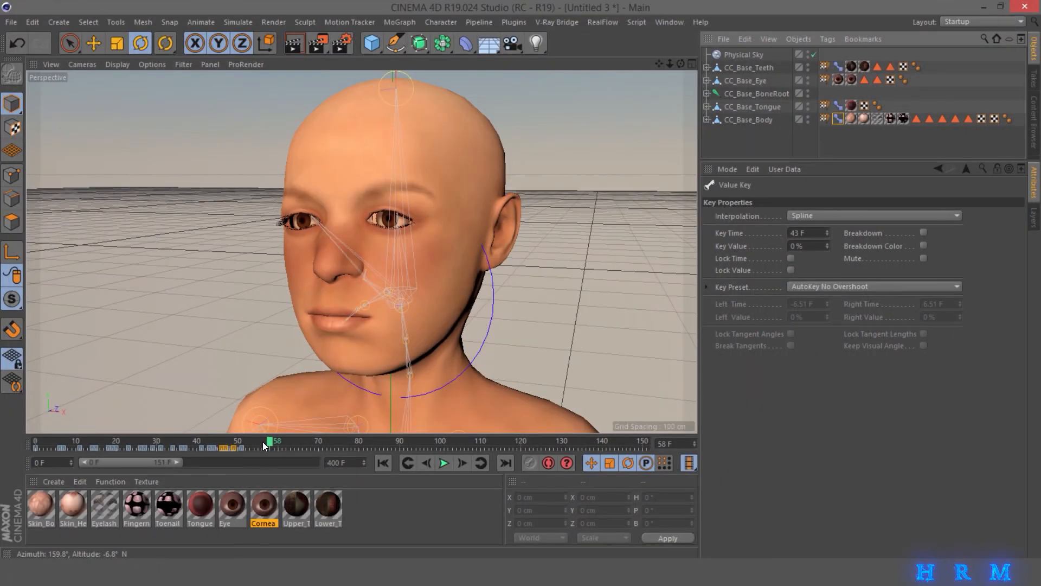
Try out several lip and mouth morphs of the body's Pose Morph at frame 65, returning each to 0%
drag(270, 445, 299, 442)
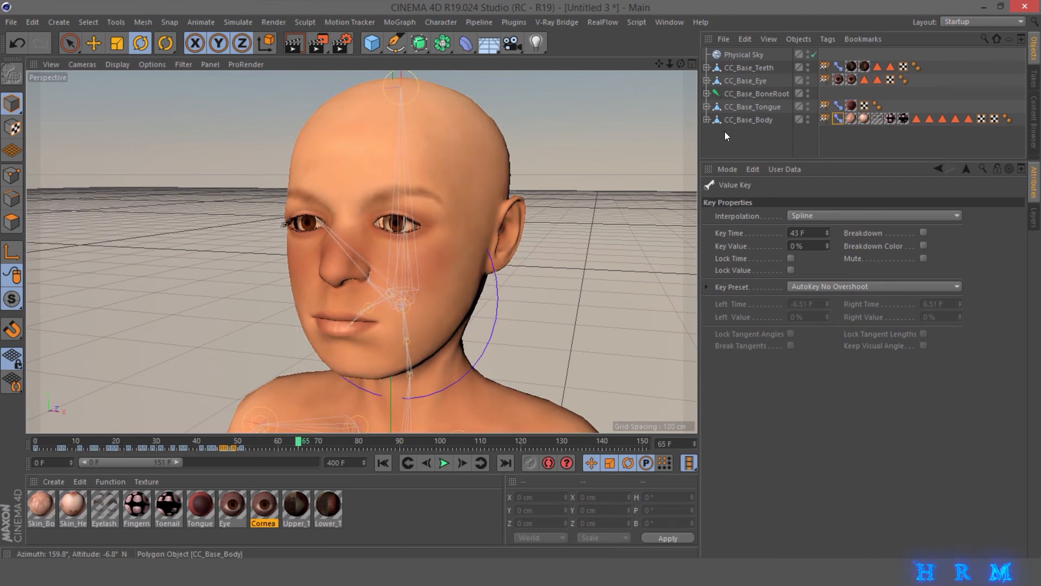
click(495, 275)
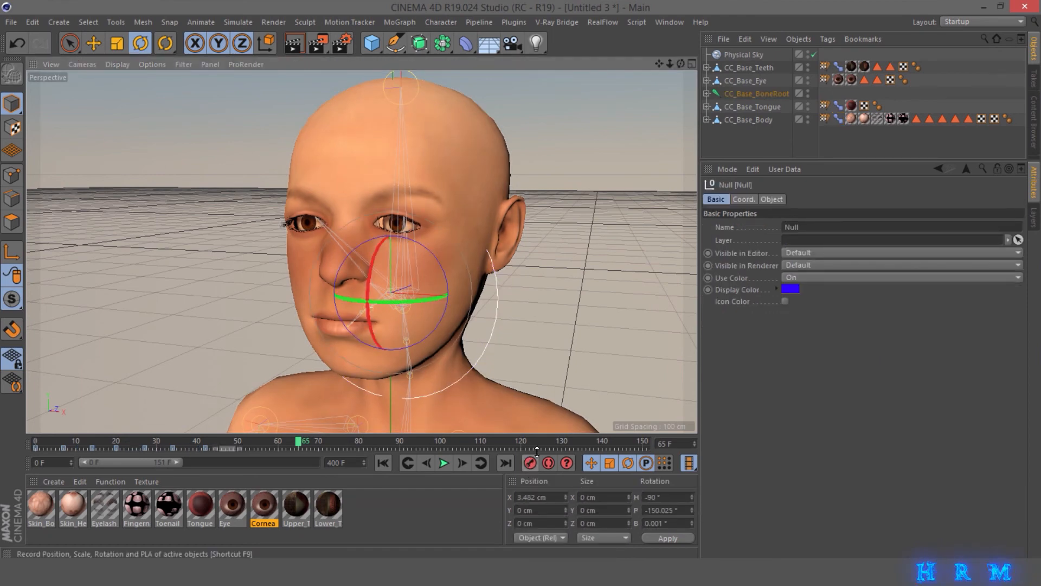
click(838, 119)
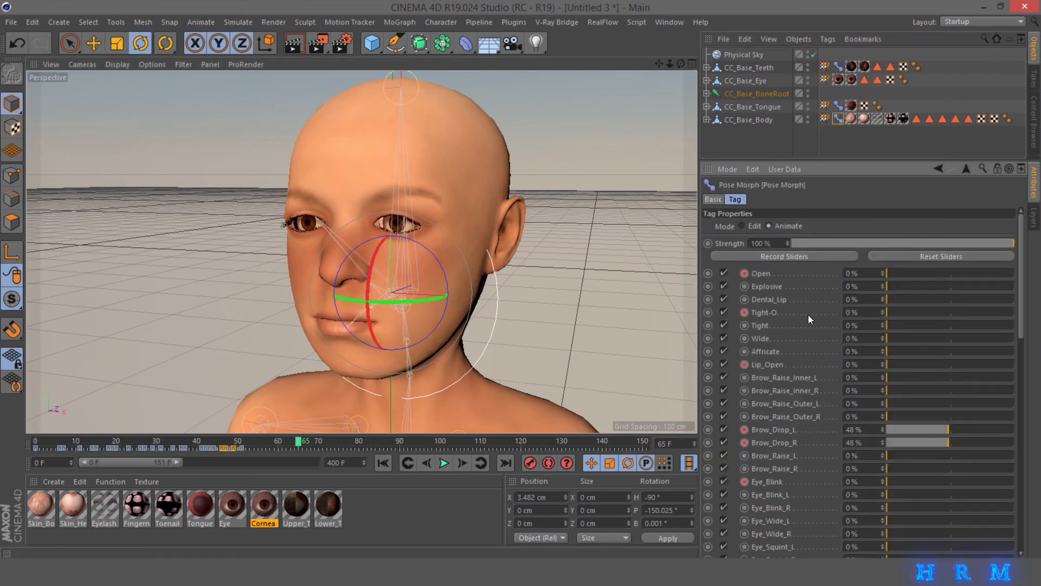
drag(893, 304, 821, 278)
drag(897, 362, 911, 386)
drag(899, 285, 841, 295)
drag(1019, 295, 1023, 450)
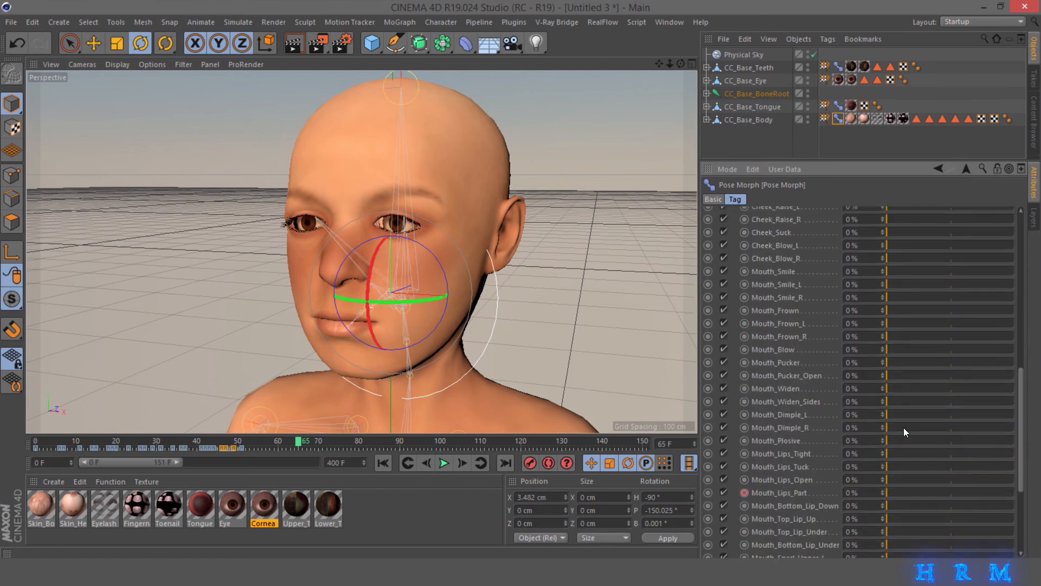
drag(904, 427, 851, 417)
drag(918, 405, 845, 403)
Test Mouth_Widen at frame 59, return it to 0%, and record a Mouth_Widen_Sides keyframe at 0% there
click(275, 443)
click(907, 388)
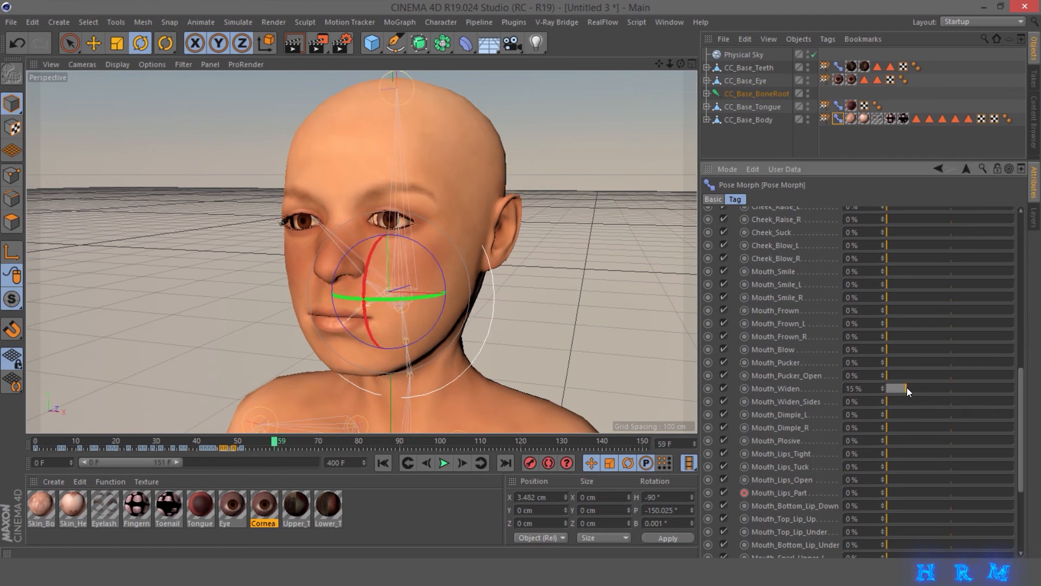
drag(906, 388, 846, 393)
drag(933, 402, 793, 404)
click(746, 401)
Set Mouth_Widen_Sides to 100% on frame 67 and record its keyframe
click(459, 464)
click(460, 465)
click(460, 464)
click(460, 465)
click(459, 464)
click(459, 464)
click(460, 464)
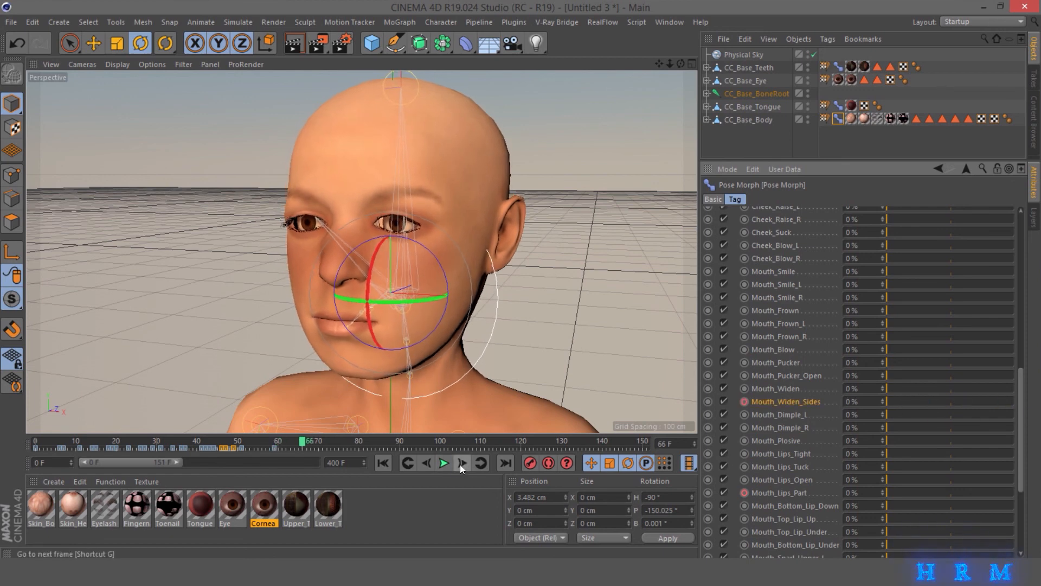
click(460, 464)
drag(905, 400, 1016, 402)
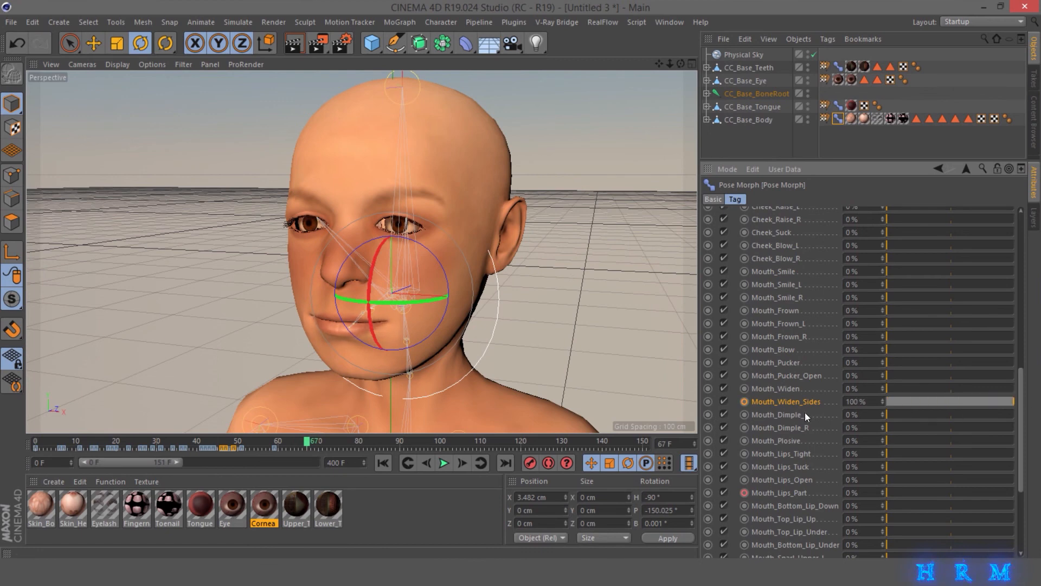
click(744, 401)
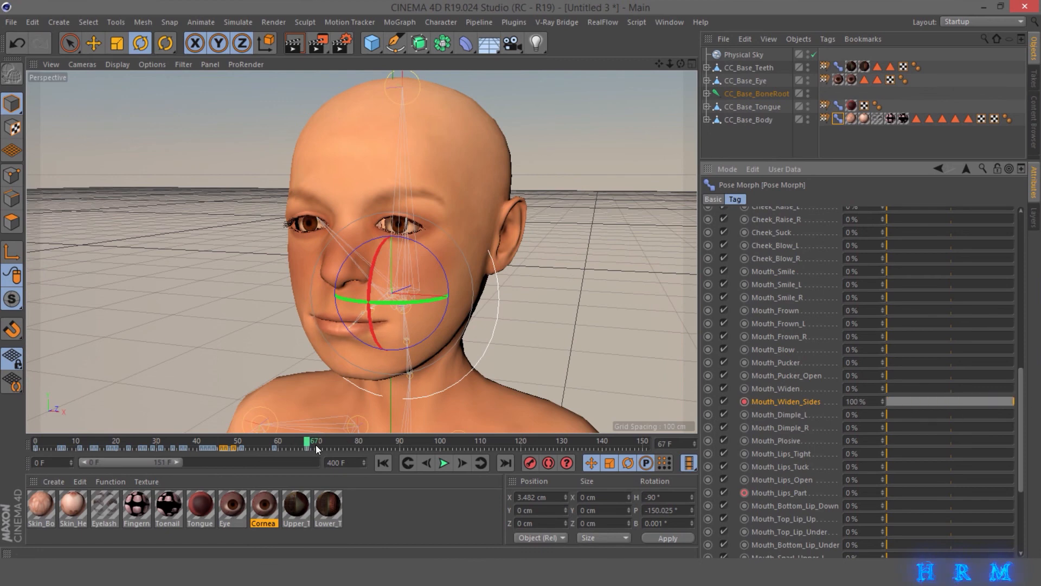
Select the null controller around the jaw, rotate it slightly to a pitch of -149.319° at frame 70, and keyframe it
click(273, 442)
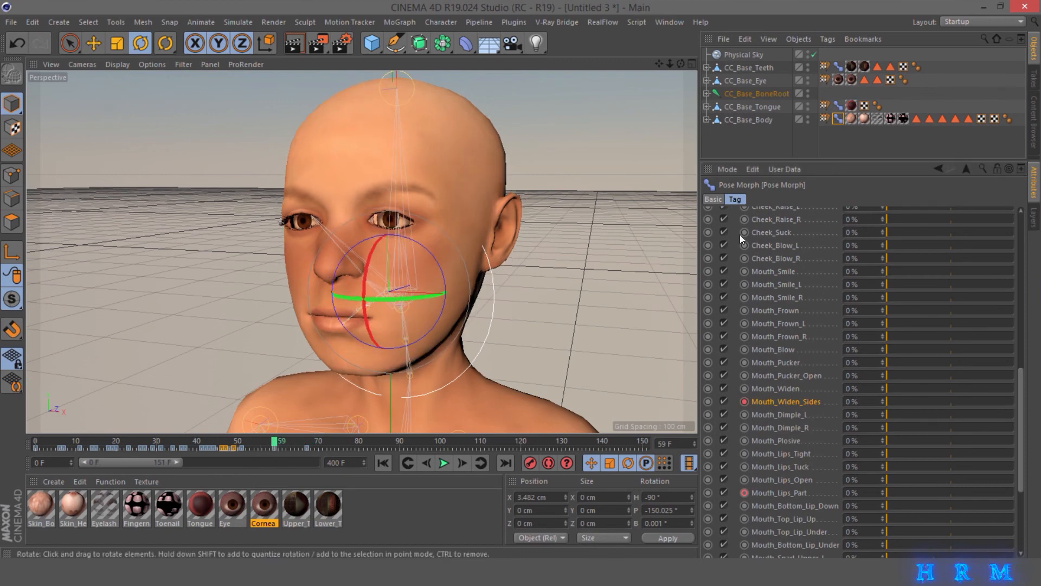
click(493, 284)
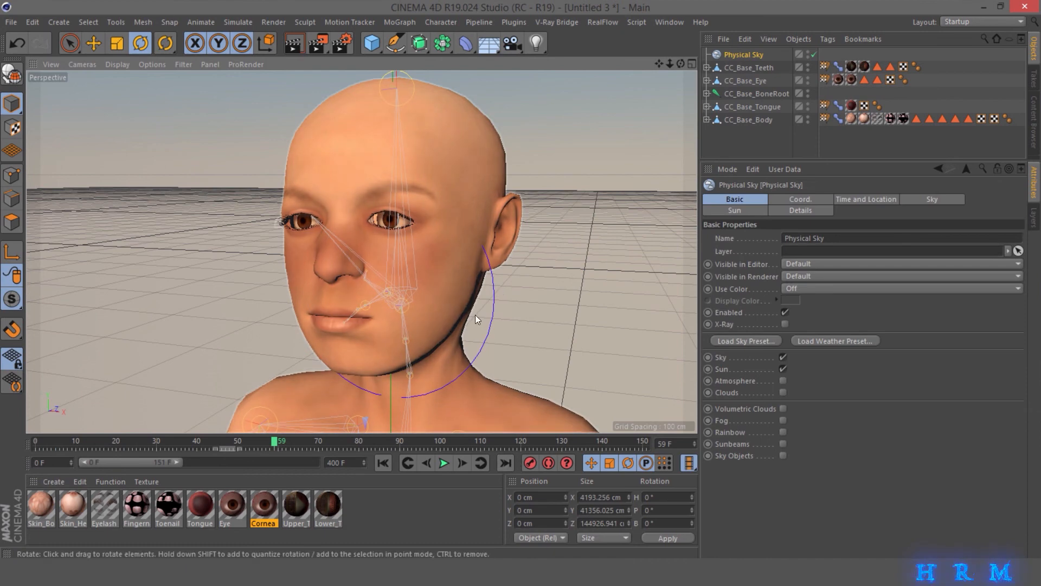
click(492, 307)
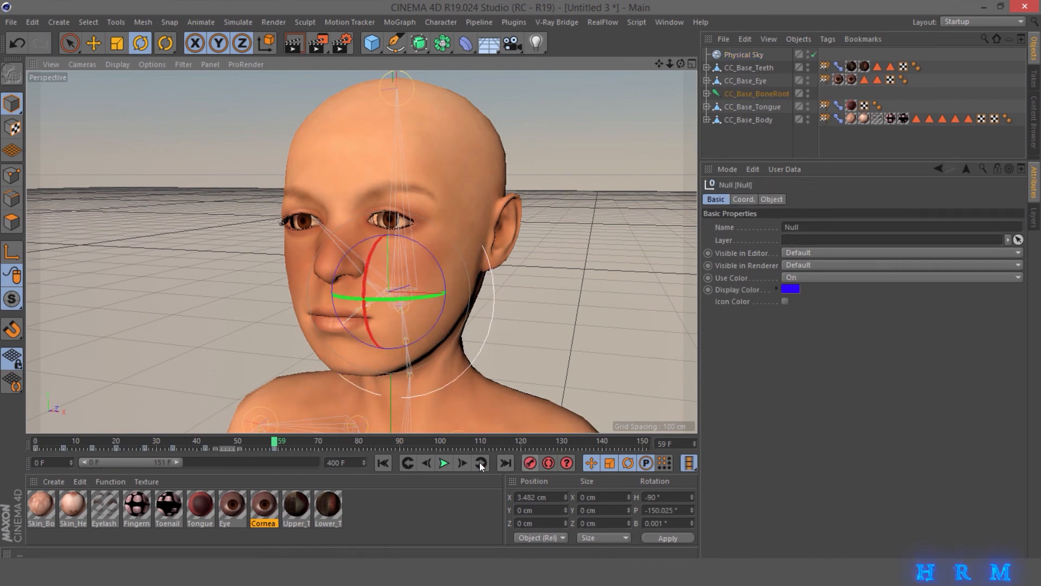
click(464, 464)
click(464, 464)
click(465, 463)
click(464, 463)
click(464, 462)
click(464, 463)
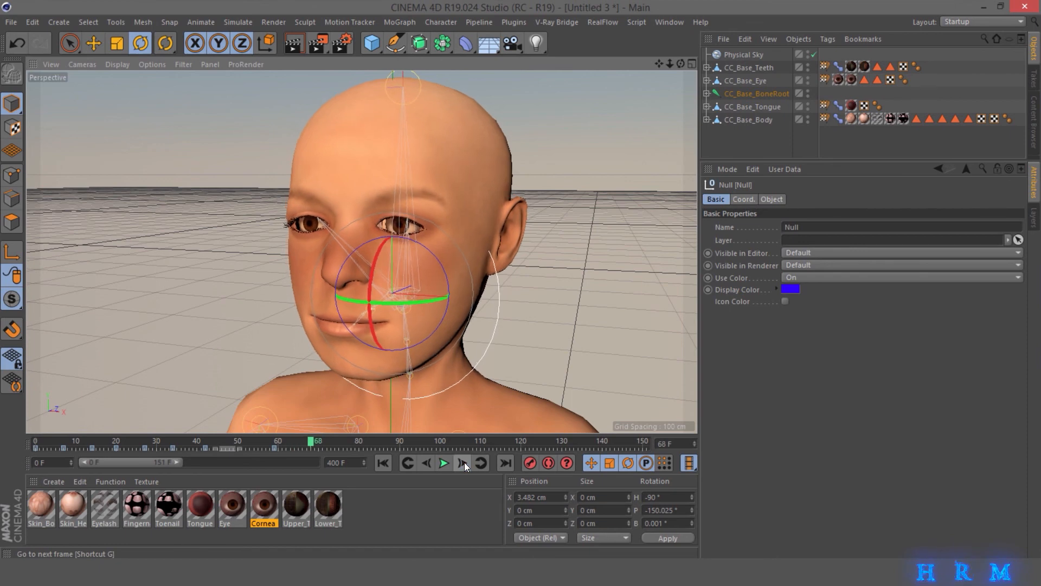
click(464, 462)
click(464, 462)
drag(369, 308, 369, 310)
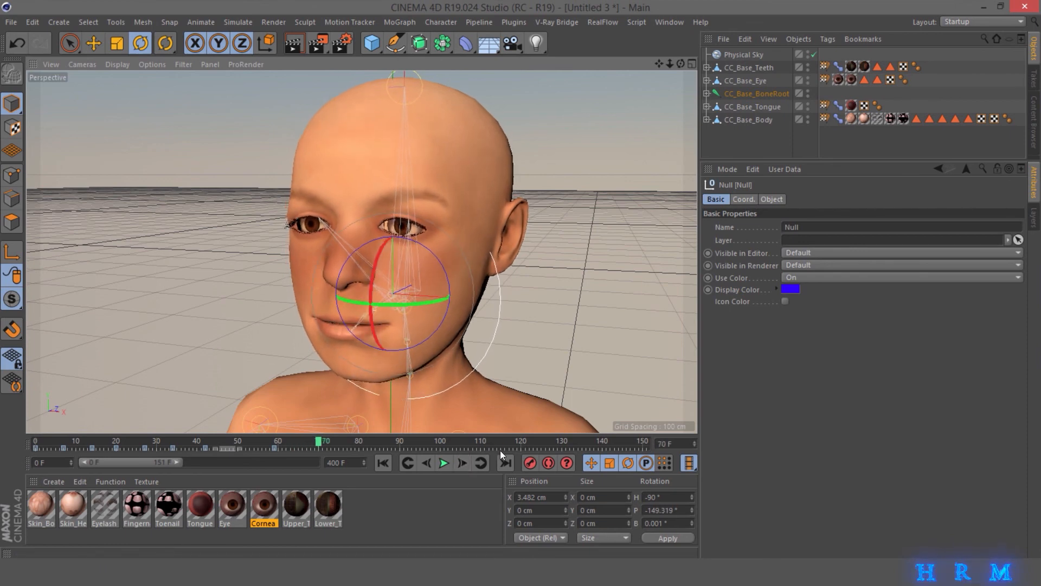
Try out the Explosive and neighbouring mouth morphs of the body's Pose Morph at frame 80, returning each to 0%
drag(314, 442, 358, 438)
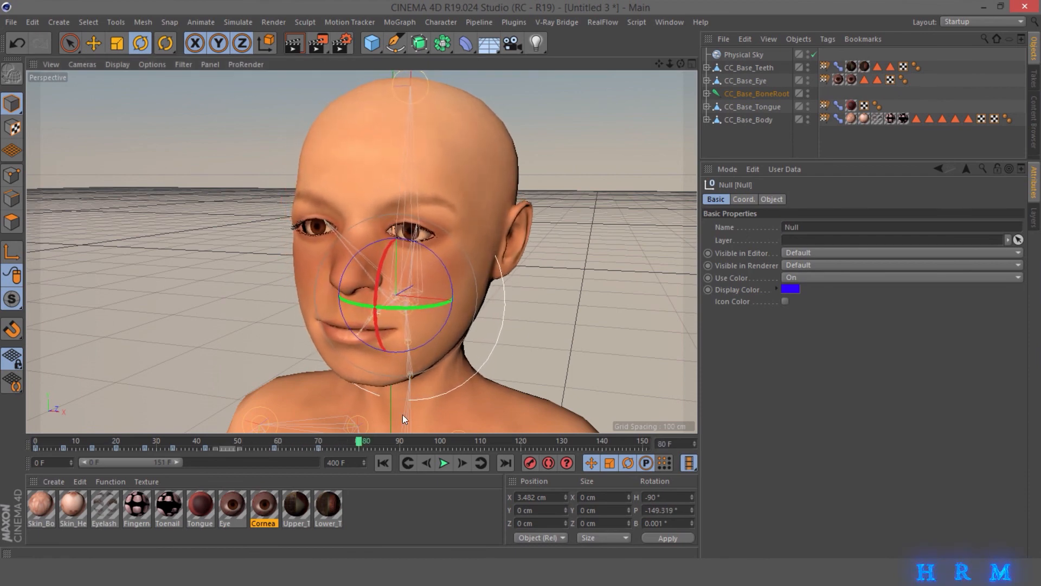
click(838, 119)
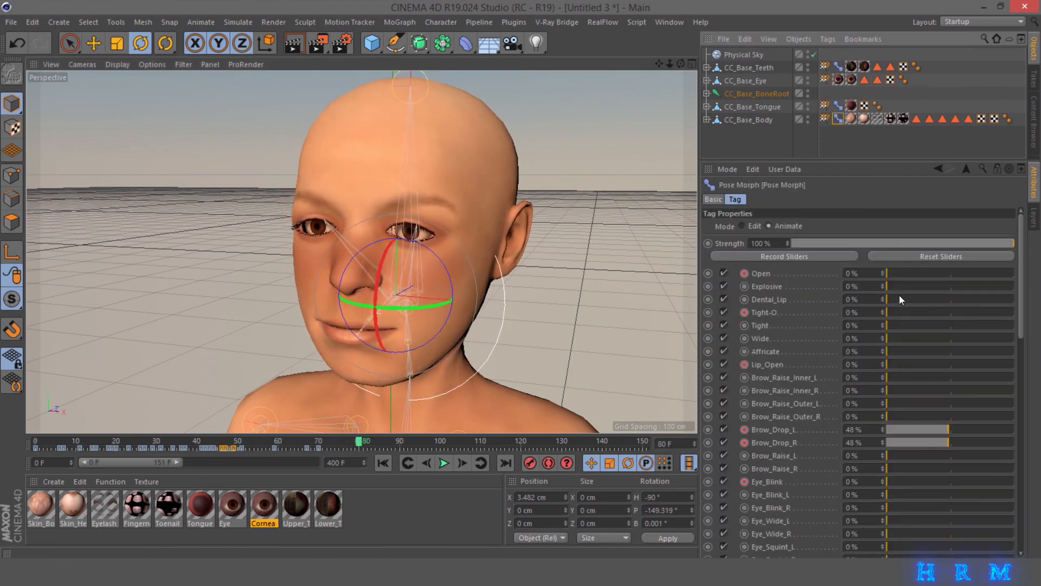
drag(902, 274, 836, 297)
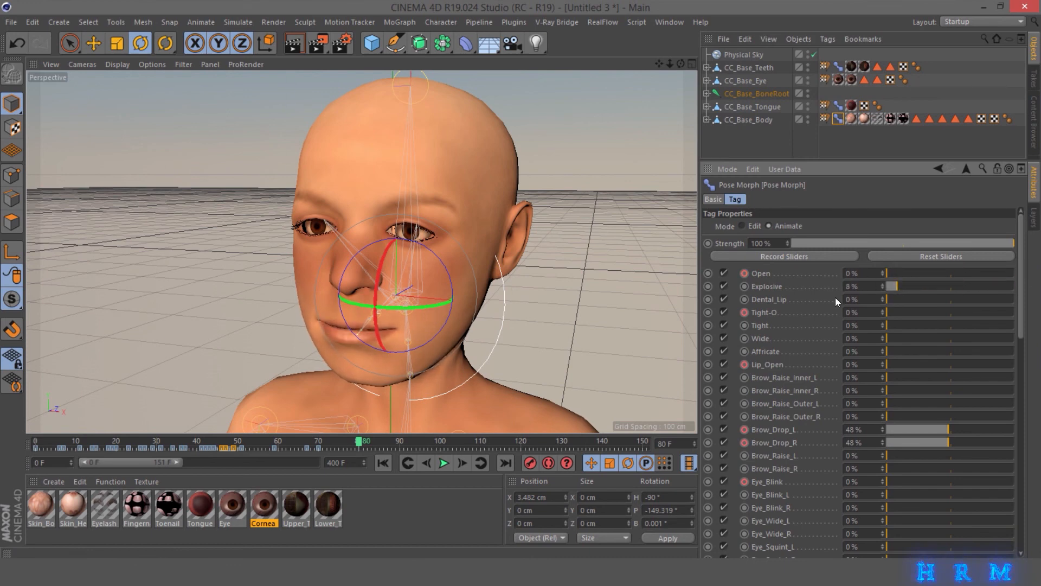
drag(945, 326, 882, 346)
Keyframe the Wide morph of the body at 0% on frame 68 and at 100% on frame 81
click(311, 439)
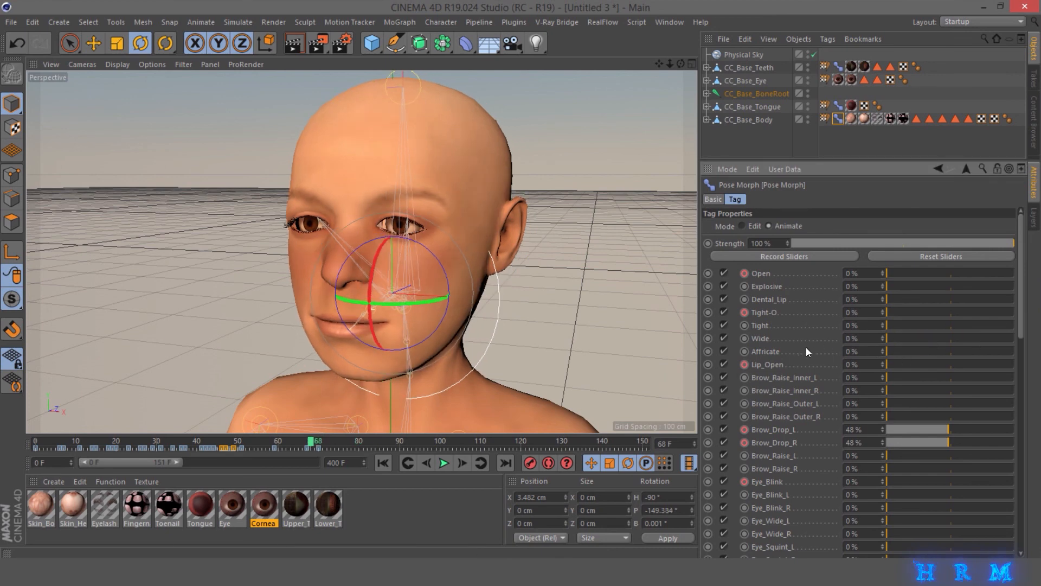
click(744, 338)
click(363, 440)
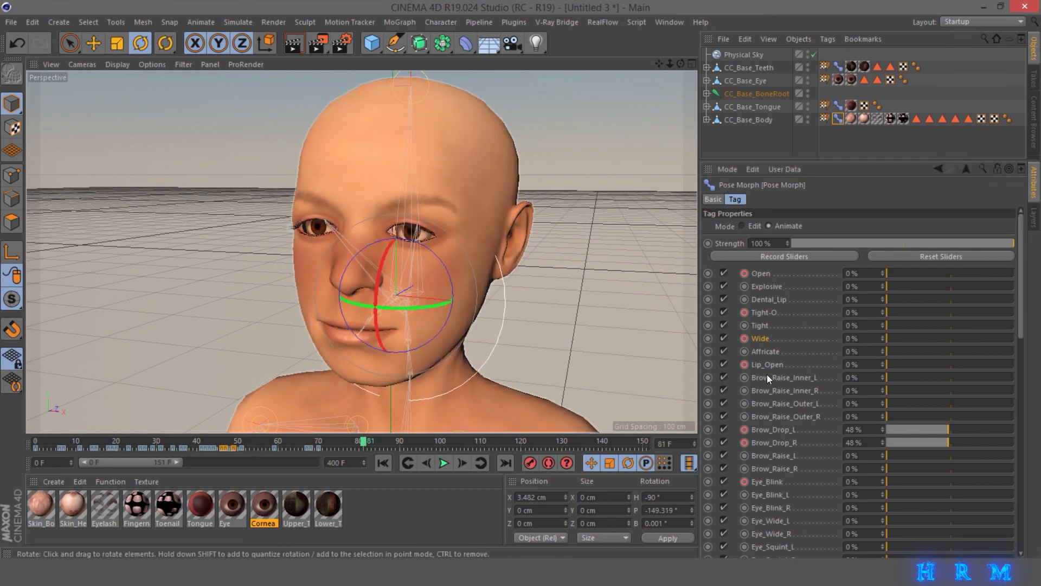
drag(912, 337, 1040, 345)
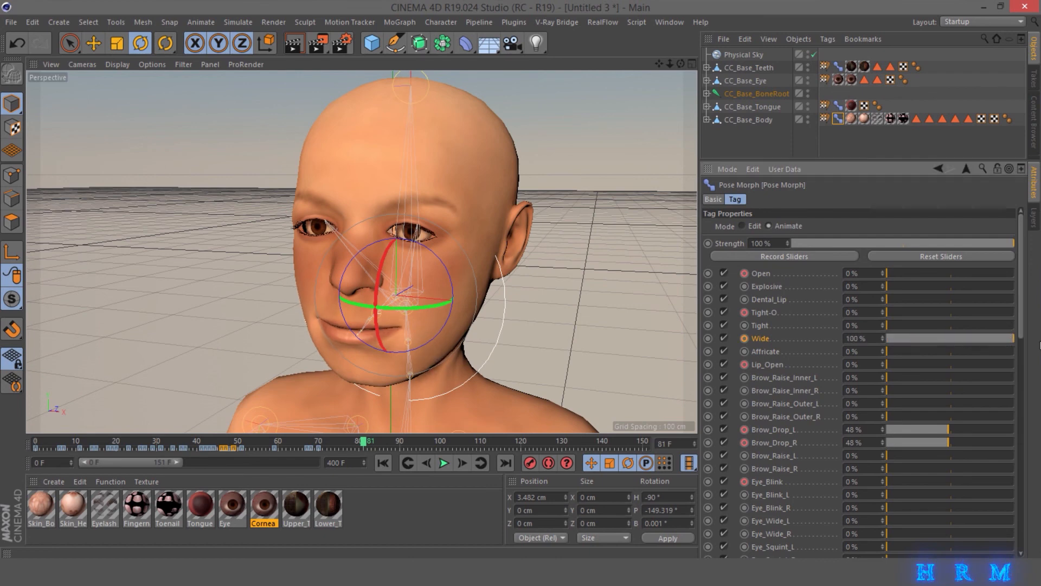
click(744, 338)
Keyframe the Affricate morph at 0% on frame 67 and 65% on frame 79, scrub to frame 103 and clear the selection
drag(909, 351, 871, 360)
click(307, 441)
click(744, 351)
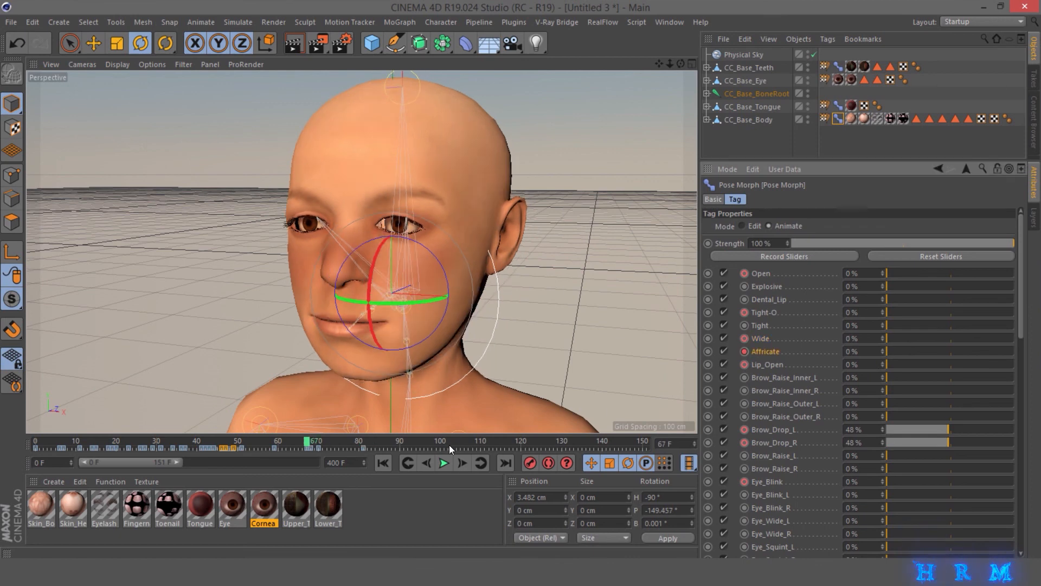
click(356, 439)
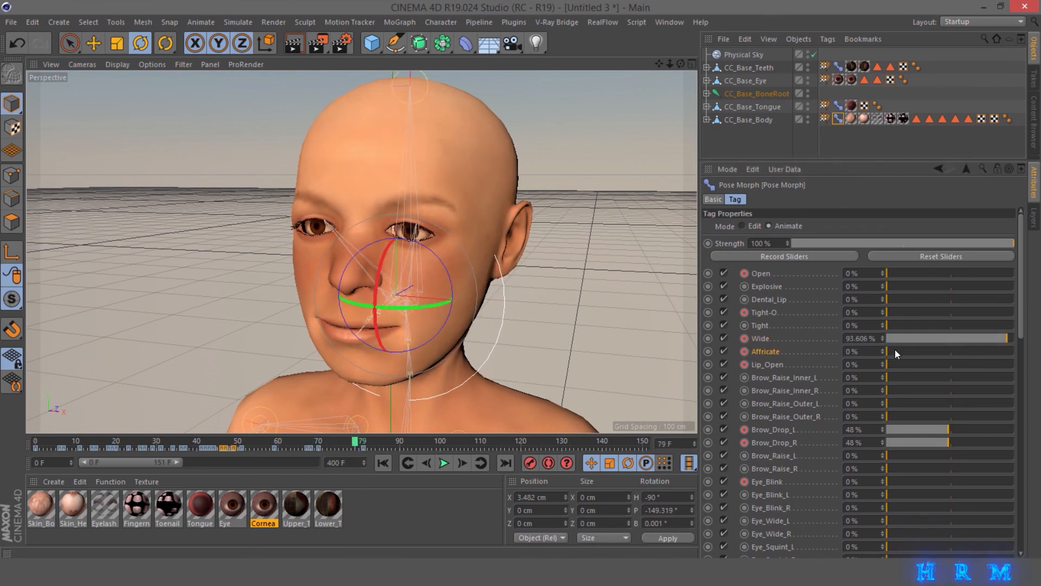
drag(895, 350, 967, 353)
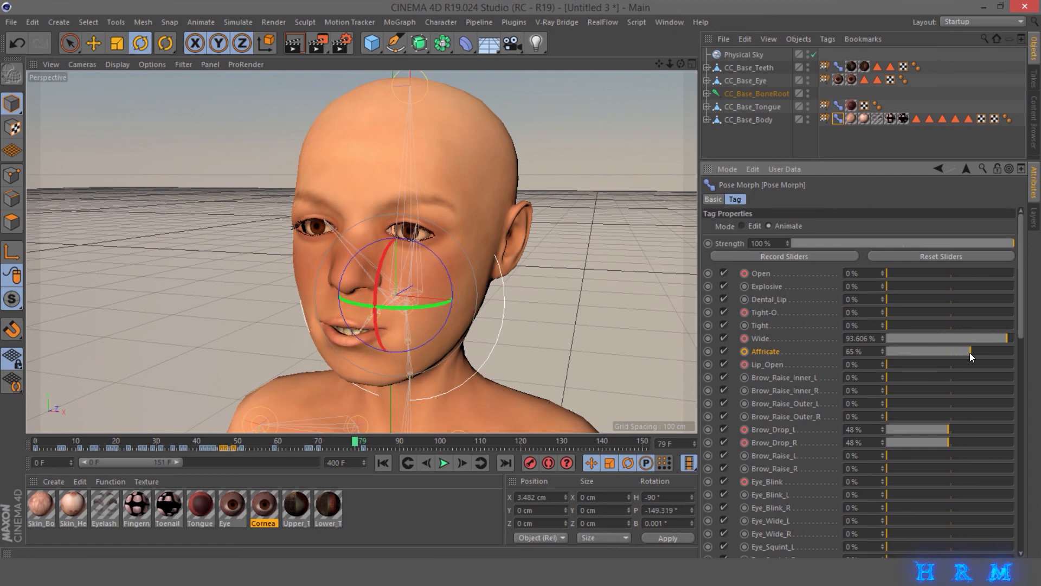
click(745, 351)
drag(356, 441, 453, 451)
click(788, 154)
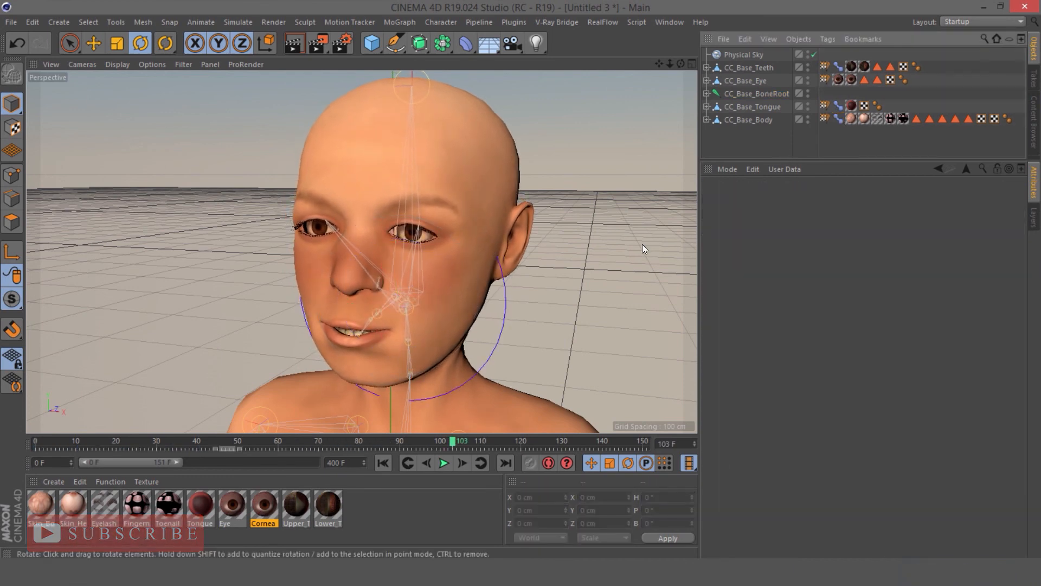